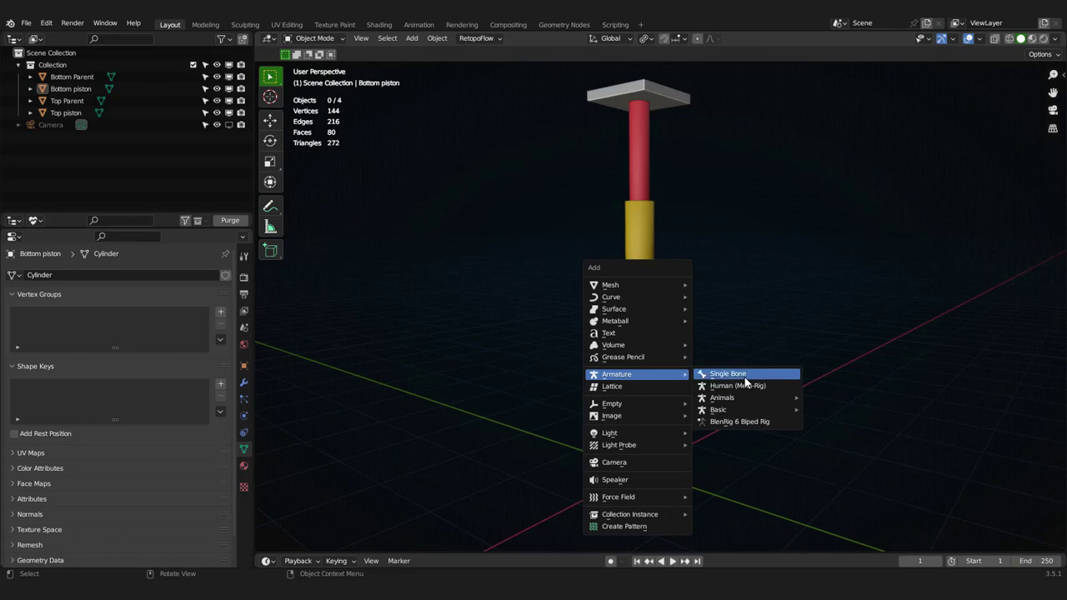
# Step: Add a single-bone armature at the world origin below the piston model
pyautogui.click(732, 374)
pyautogui.press('KP_1')
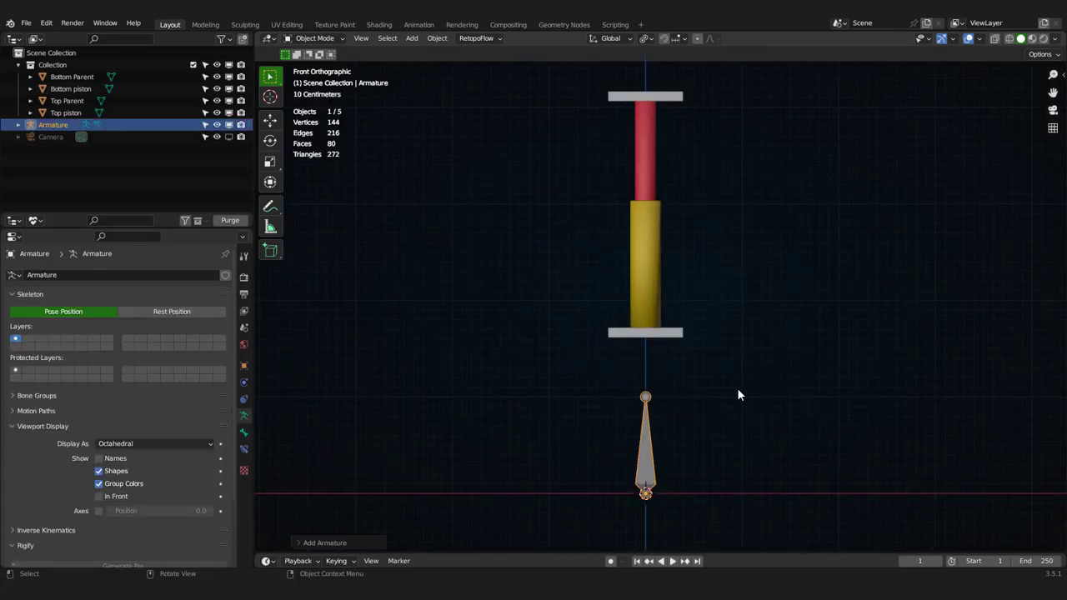
pyautogui.press('Tab')
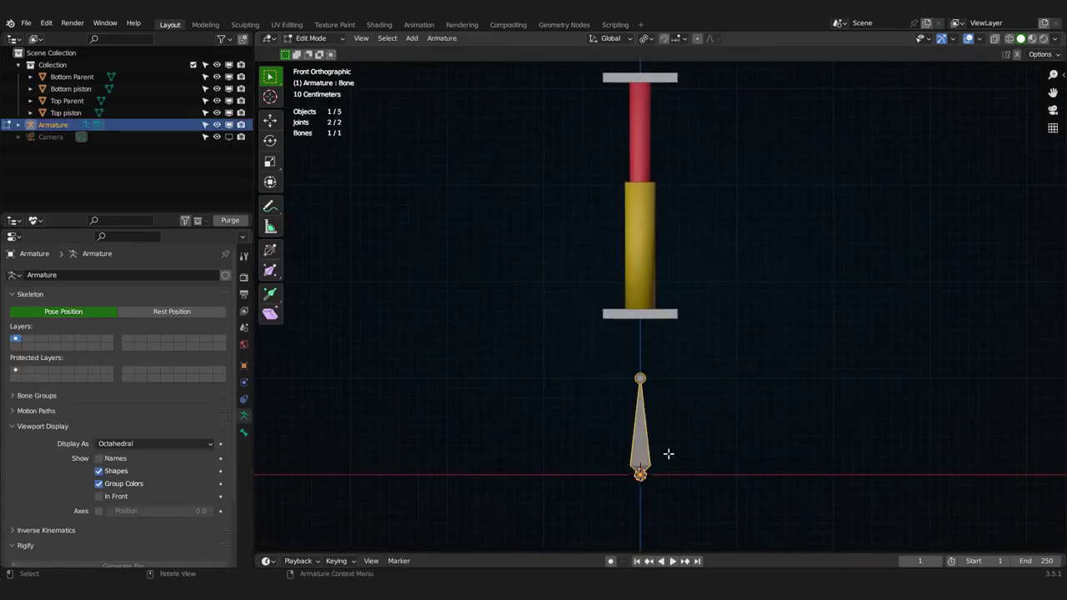
pyautogui.press('Tab')
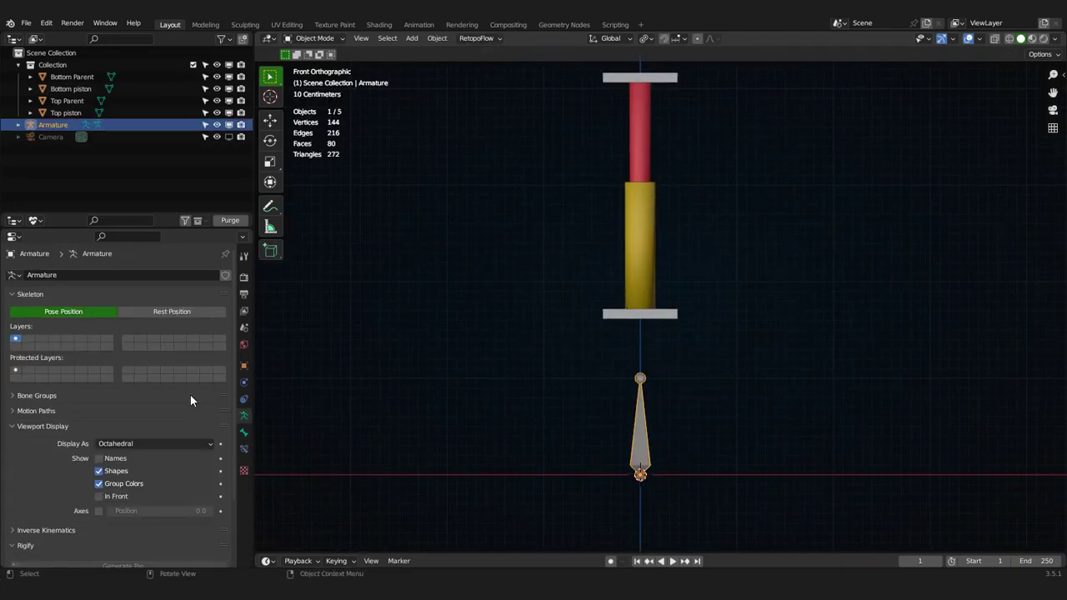
# Step: Make the armature display in front of other objects and show it as Wire in the viewport
pyautogui.click(116, 497)
pyautogui.click(243, 369)
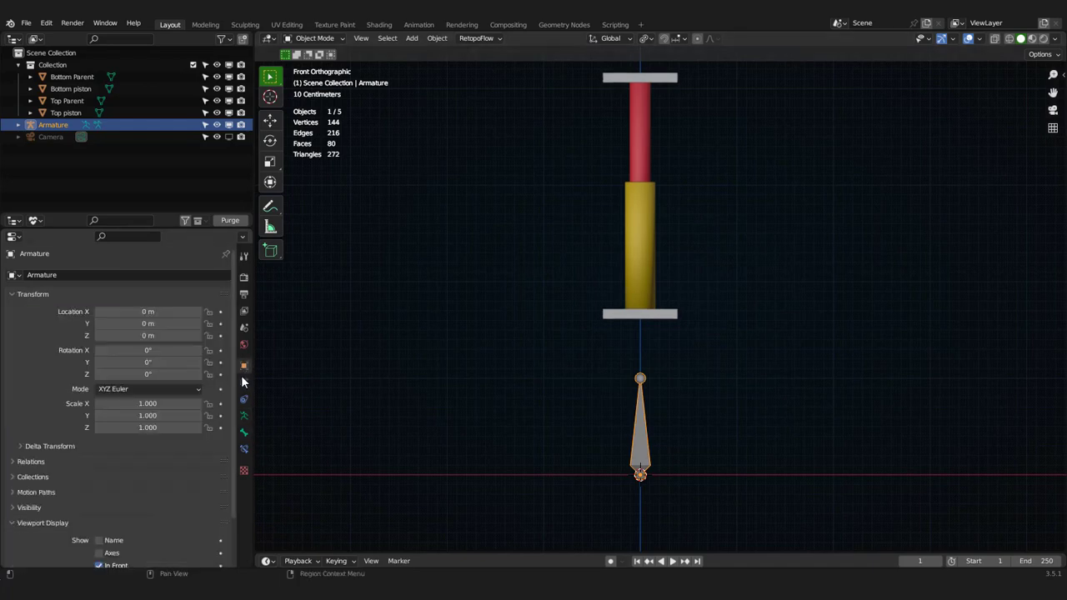
pyautogui.scroll(-2, 110, 496)
pyautogui.click(136, 528)
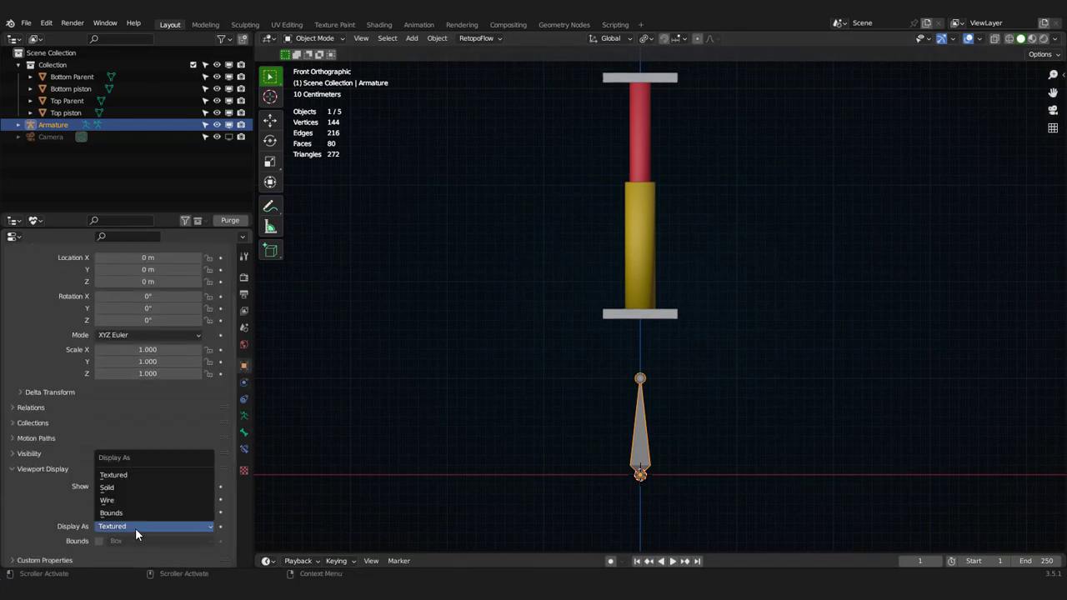
pyautogui.click(148, 503)
# Step: In Edit Mode, move the bone up about 0.44 m along Z so it sits just below the bottom plate
pyautogui.keyDown('shift'); pyautogui.moveTo(667, 463); pyautogui.dragTo(647, 427, button='middle'); pyautogui.keyUp('shift')
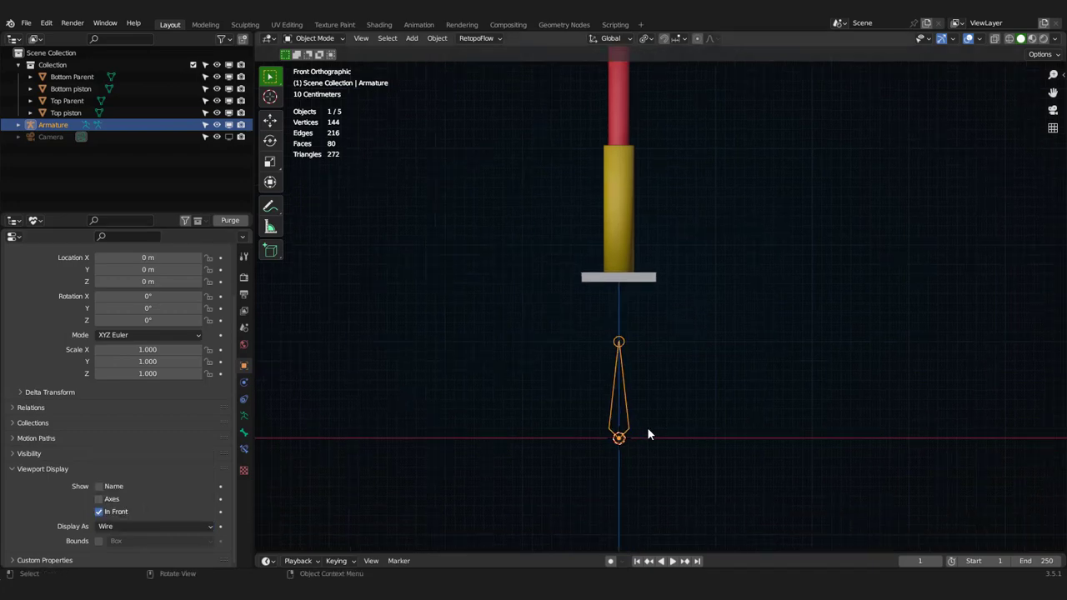
pyautogui.scroll(2, 647, 427)
pyautogui.scroll(-3, 603, 398)
pyautogui.keyDown('shift'); pyautogui.moveTo(647, 386); pyautogui.dragTo(635, 417, button='middle'); pyautogui.keyUp('shift')
pyautogui.scroll(1, 648, 404)
pyautogui.press('Tab')
pyautogui.scroll(1, 636, 429)
pyautogui.press('g')
pyautogui.press('z')
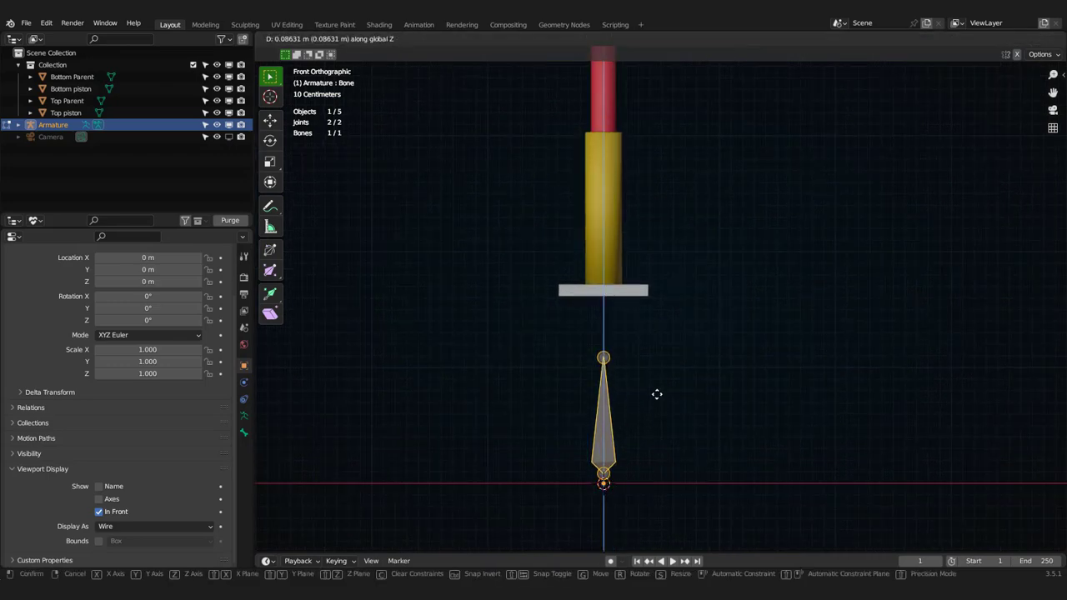
pyautogui.click(661, 367)
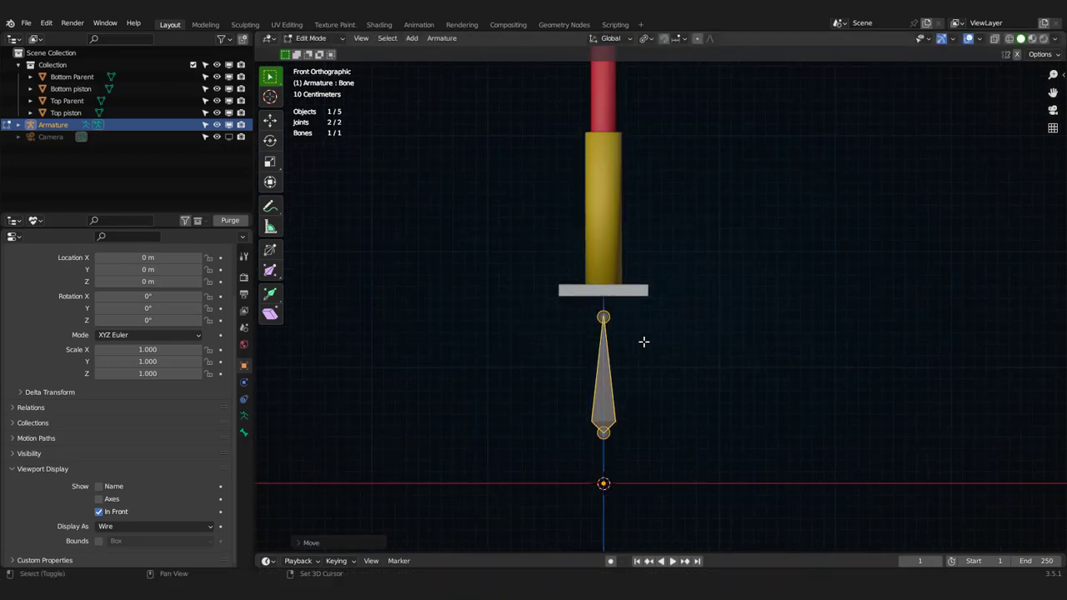
# Step: Duplicate the bone and move the copy up about 4 m along Z, above the top plate
pyautogui.keyDown('shift'); pyautogui.scroll(2, 616, 342); pyautogui.keyUp('shift')
pyautogui.scroll(-2, 643, 344)
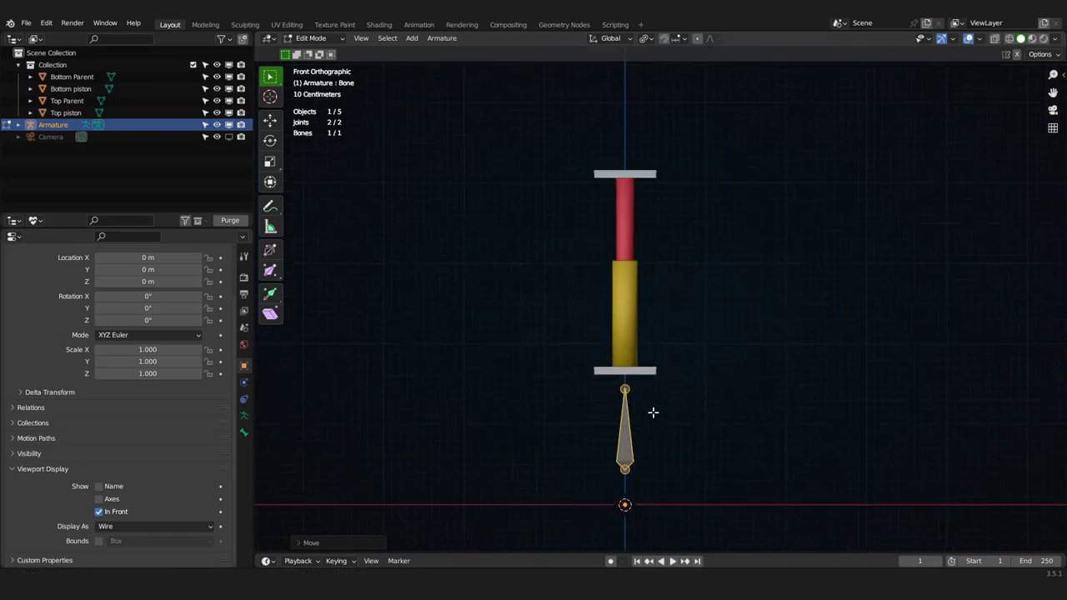
pyautogui.keyDown('shift'); pyautogui.scroll(1, 654, 415); pyautogui.keyUp('shift')
pyautogui.hotkey('shift', 'd')
pyautogui.rightClick(675, 402)
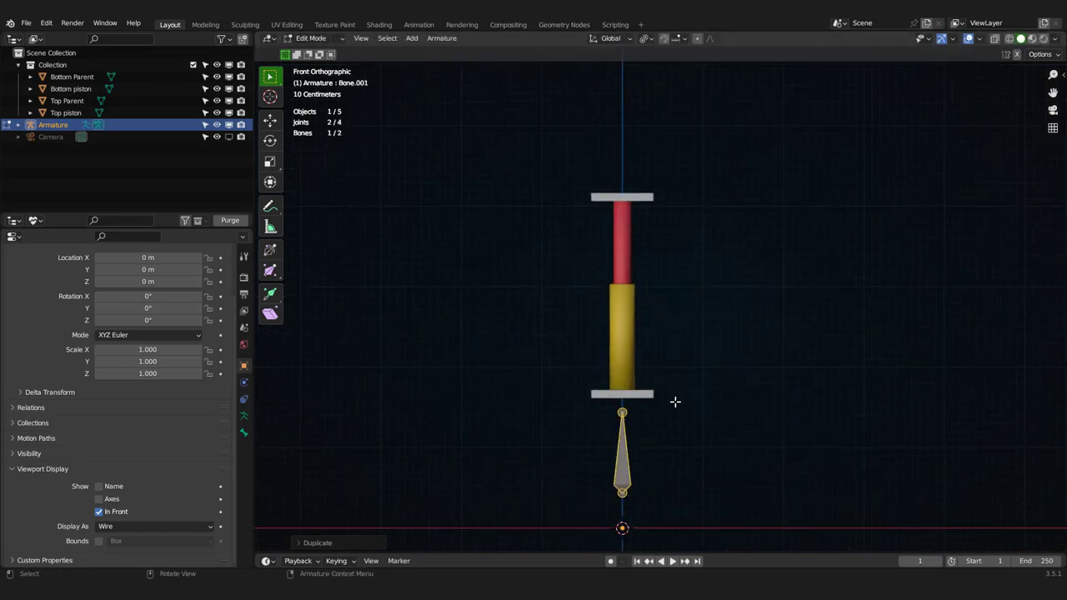
pyautogui.press('g')
pyautogui.press('z')
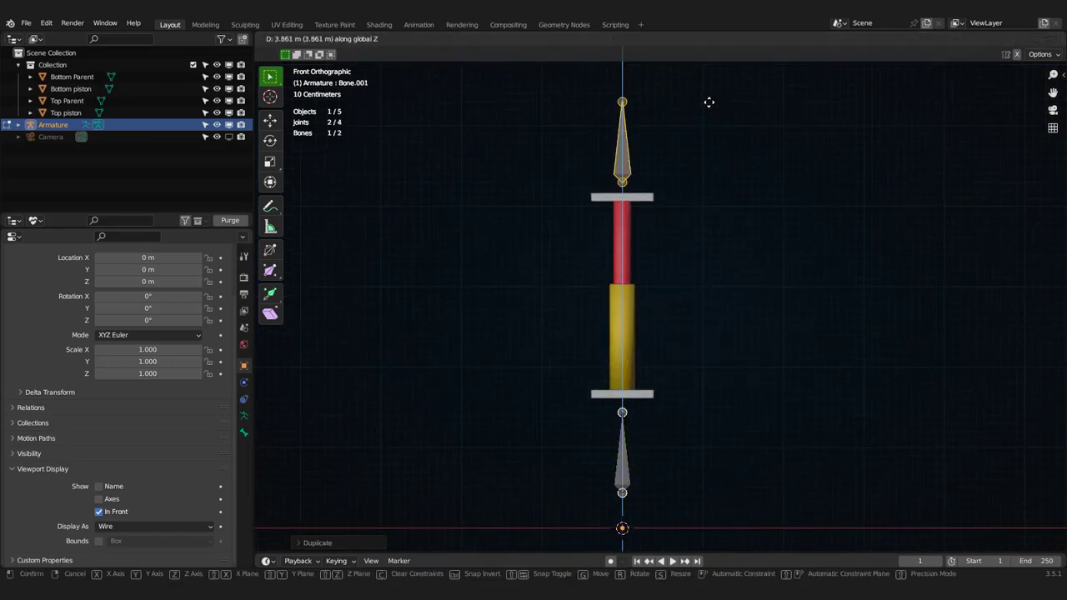
pyautogui.click(712, 101)
# Step: Reverse the upper bone so its tip points down, and lower it about 0.11 m along Z
pyautogui.keyDown('shift'); pyautogui.moveTo(708, 145); pyautogui.dragTo(689, 281, button='middle'); pyautogui.keyUp('shift')
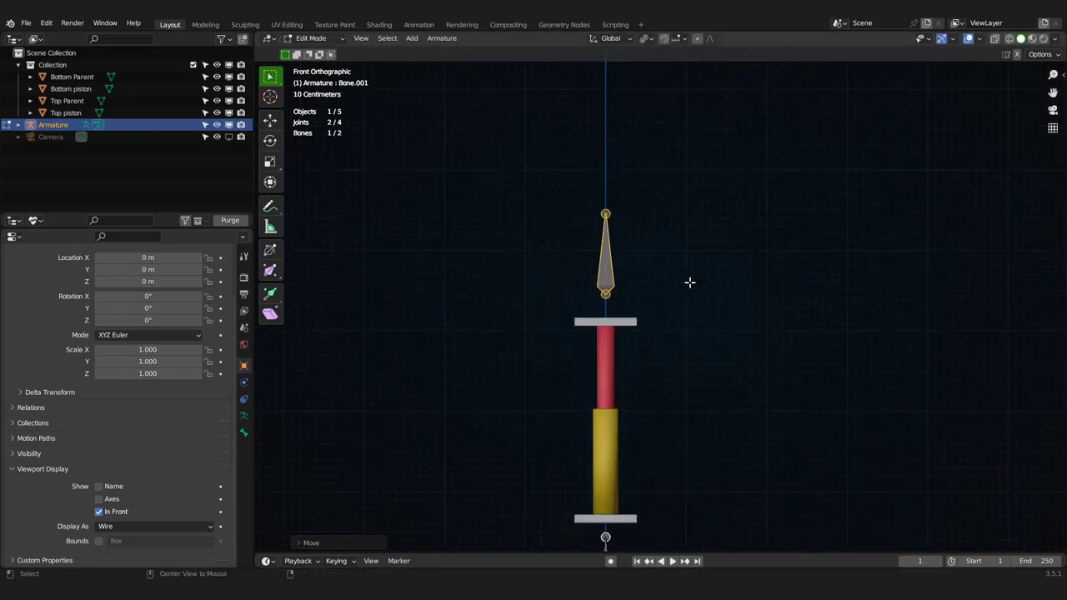
pyautogui.keyDown('shift'); pyautogui.moveTo(706, 325); pyautogui.dragTo(706, 278, button='middle'); pyautogui.keyUp('shift')
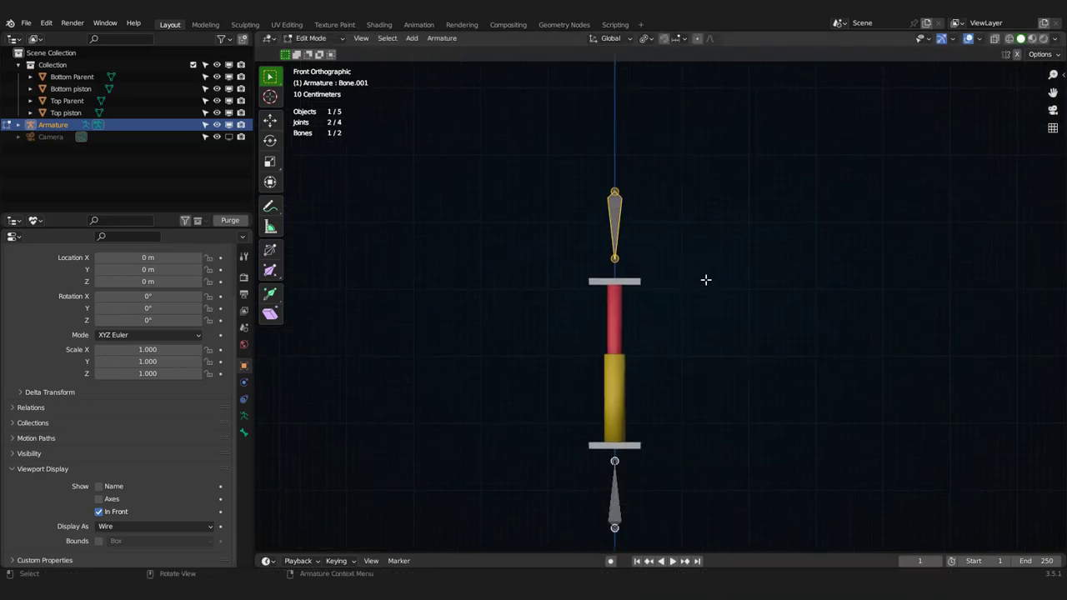
pyautogui.press('g')
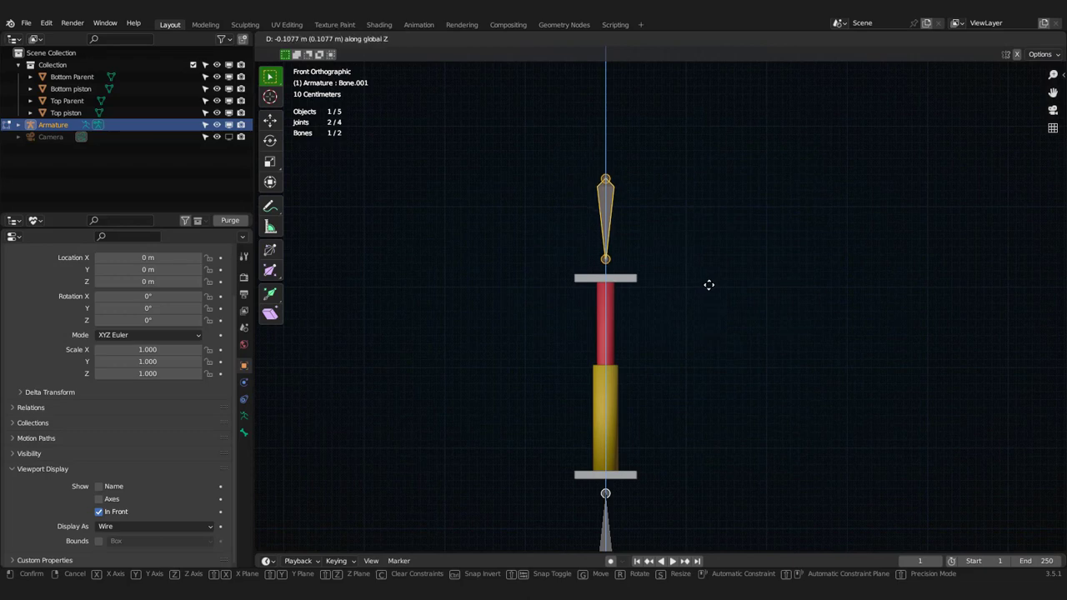
pyautogui.click(708, 286)
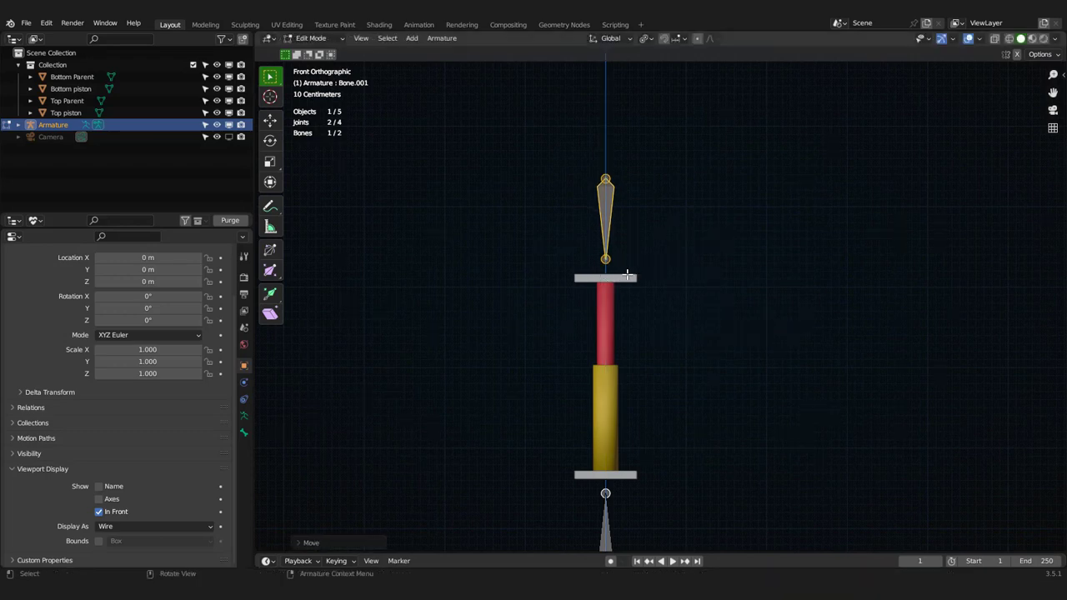
# Step: Duplicate the upper bone, move the copy down about 1.26 m onto the red piston, and scale it to about 1.83
pyautogui.keyDown('shift'); pyautogui.moveTo(636, 316); pyautogui.dragTo(646, 295, button='middle'); pyautogui.keyUp('shift')
pyautogui.scroll(1, 647, 286)
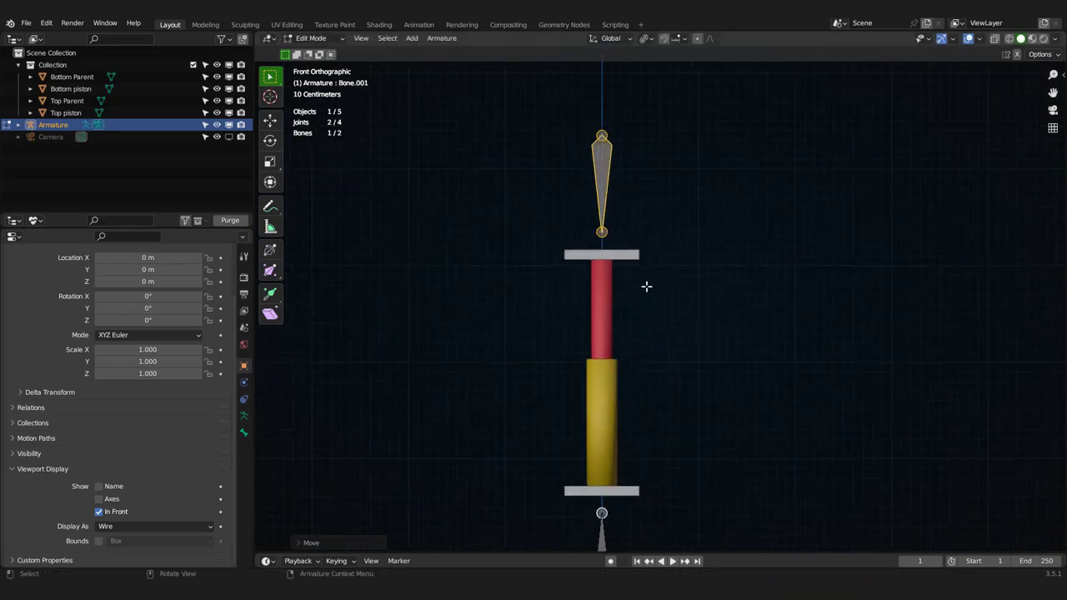
pyautogui.hotkey('shift', 'd')
pyautogui.rightClick(666, 276)
pyautogui.press('g')
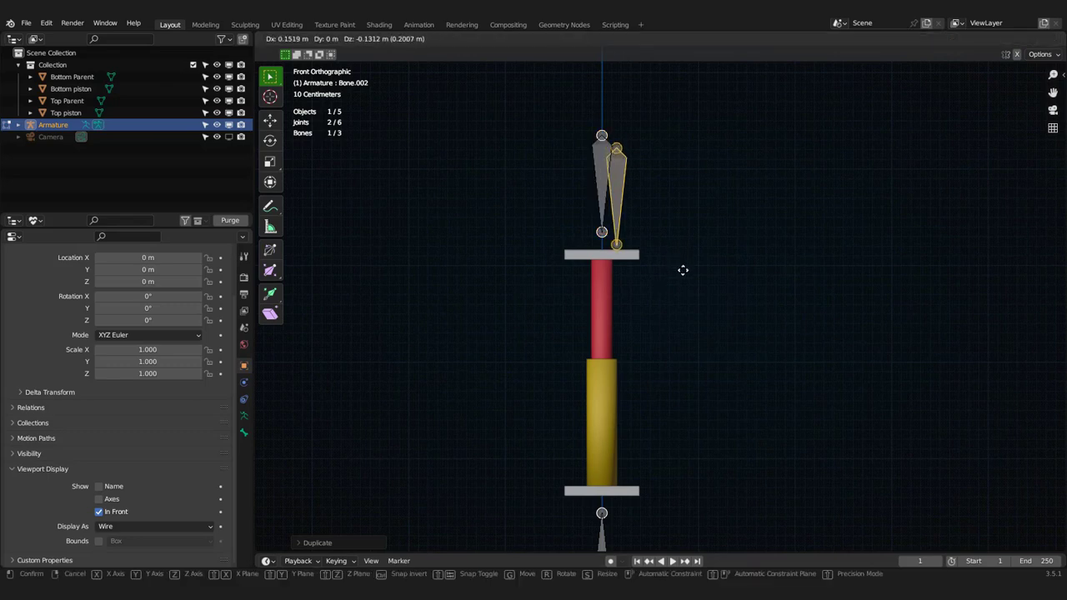
pyautogui.press('z')
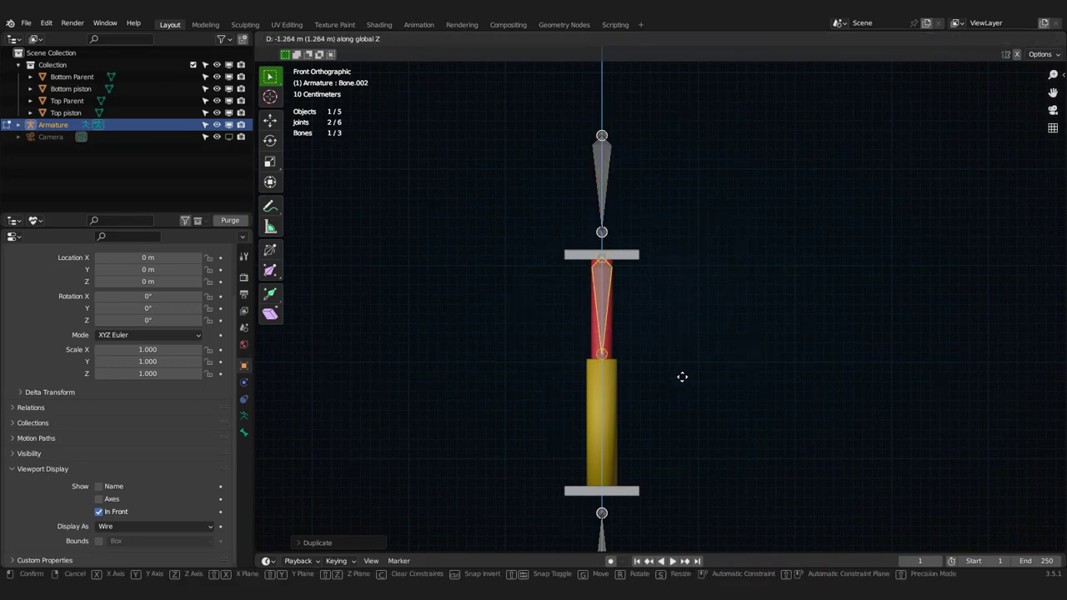
pyautogui.click(682, 376)
pyautogui.press('s')
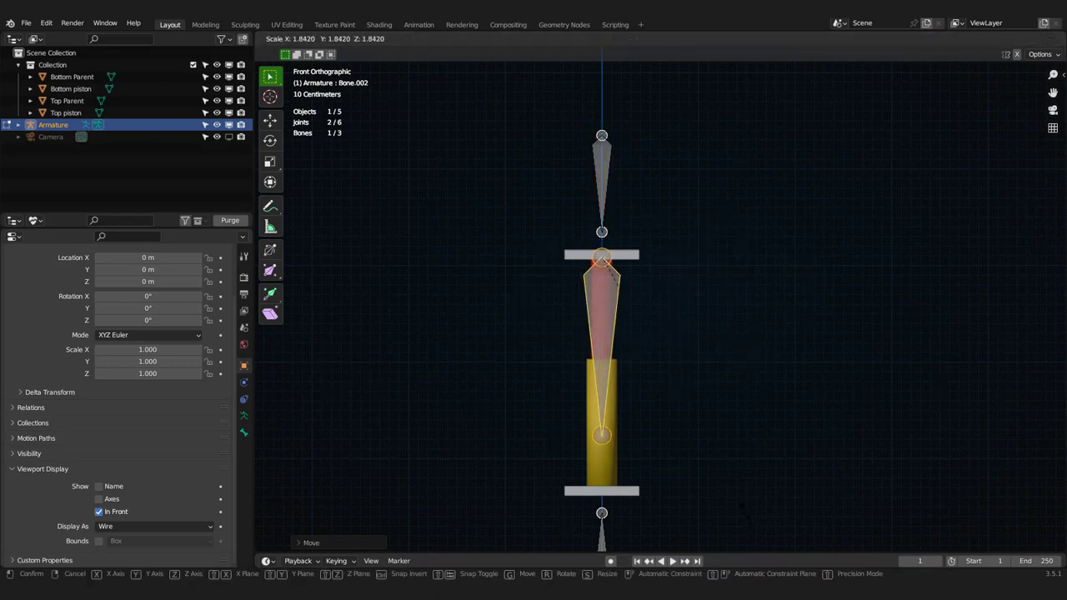
pyautogui.click(744, 511)
# Step: Duplicate the lowest bone, move the copy up about 1.24 m into the yellow cylinder, and scale it to about 1.38
pyautogui.keyDown('shift'); pyautogui.moveTo(706, 408); pyautogui.dragTo(705, 301, button='middle'); pyautogui.keyUp('shift')
pyautogui.keyDown('shift'); pyautogui.moveTo(707, 400); pyautogui.dragTo(711, 440, button='middle'); pyautogui.keyUp('shift')
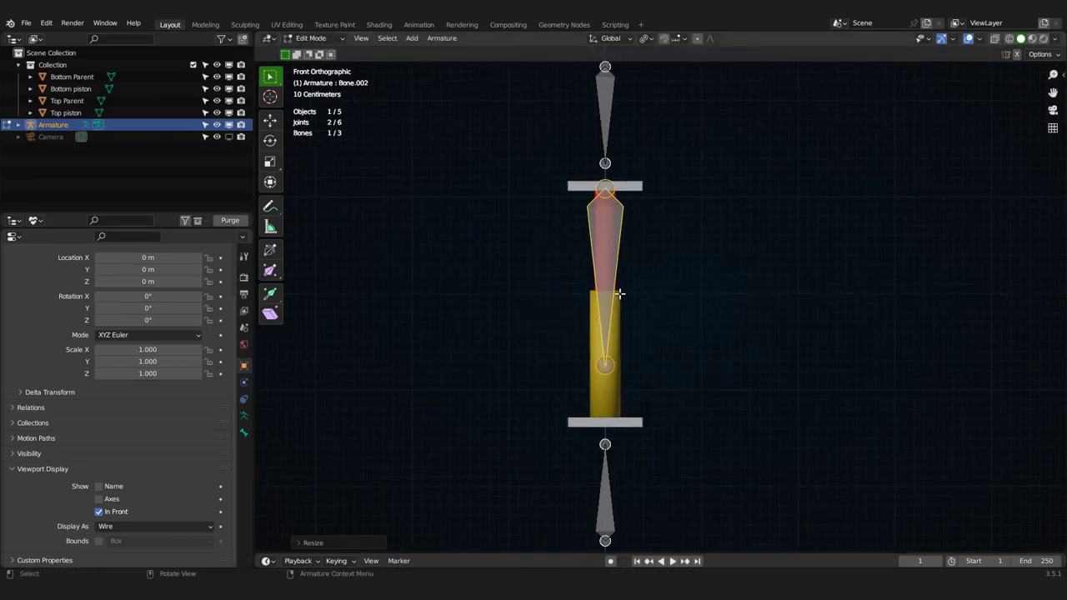
pyautogui.click(605, 484)
pyautogui.hotkey('shift', 'd')
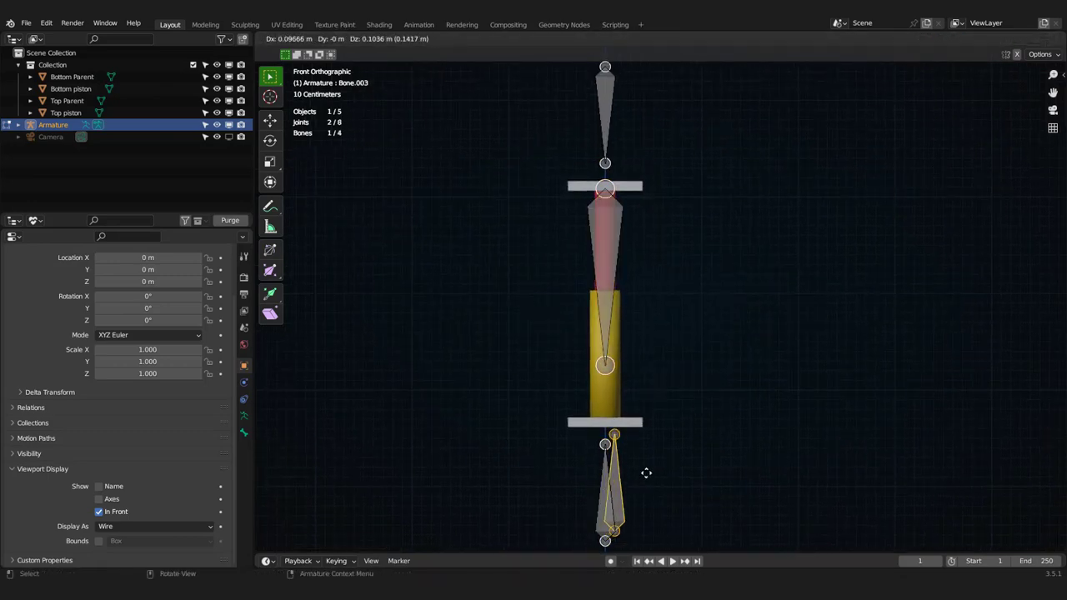
pyautogui.rightClick(647, 473)
pyautogui.press('g')
pyautogui.press('z')
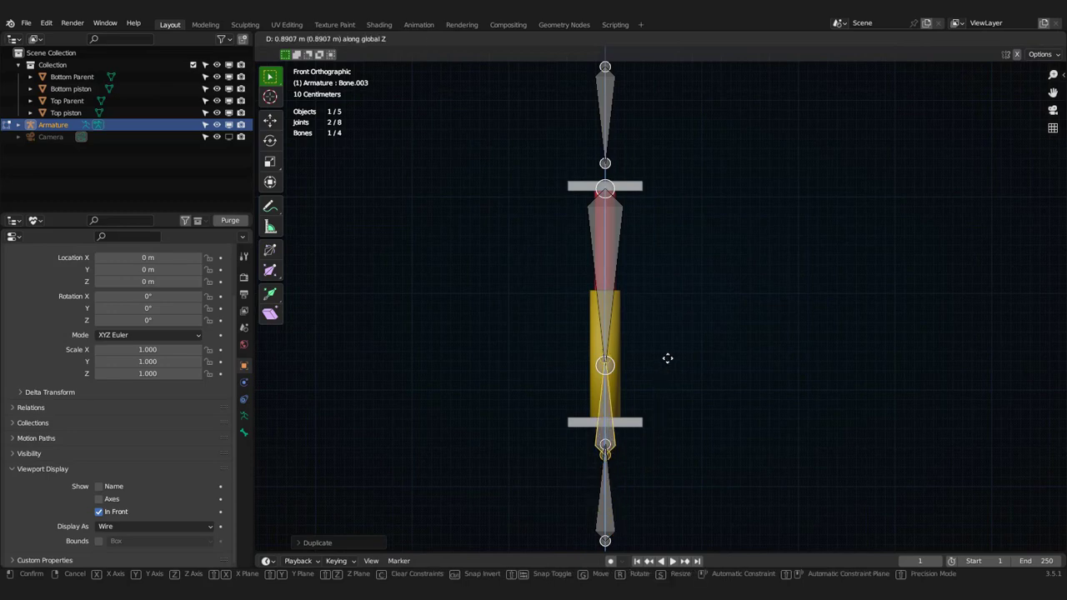
pyautogui.click(674, 354)
pyautogui.press('s')
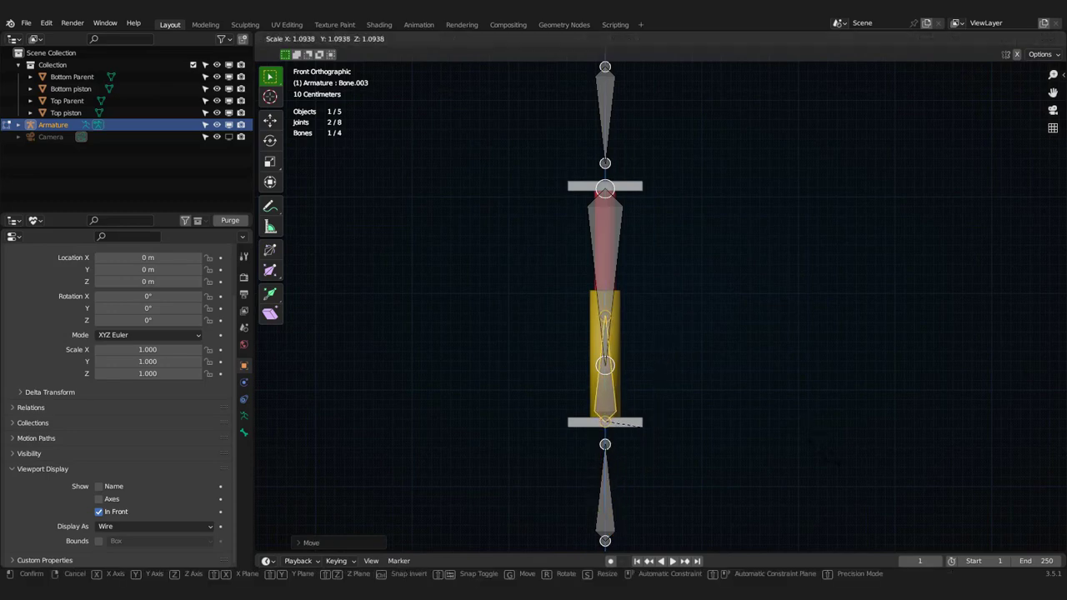
pyautogui.click(865, 543)
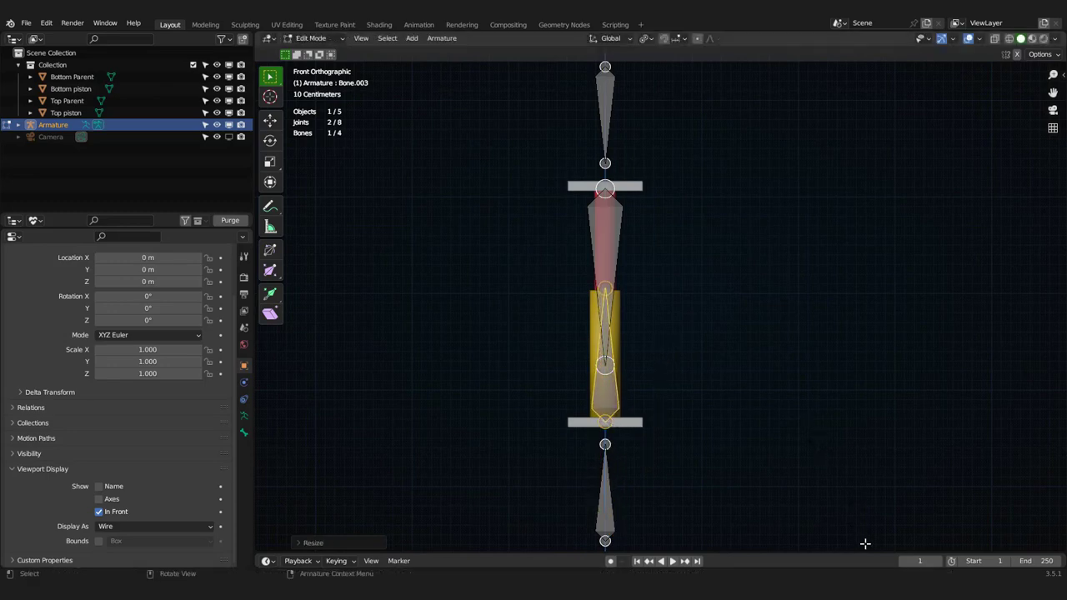
# Step: Rename the bone below the bottom plate as Bottom Parent
pyautogui.keyDown('shift'); pyautogui.moveTo(736, 403); pyautogui.dragTo(762, 351, button='middle'); pyautogui.keyUp('shift')
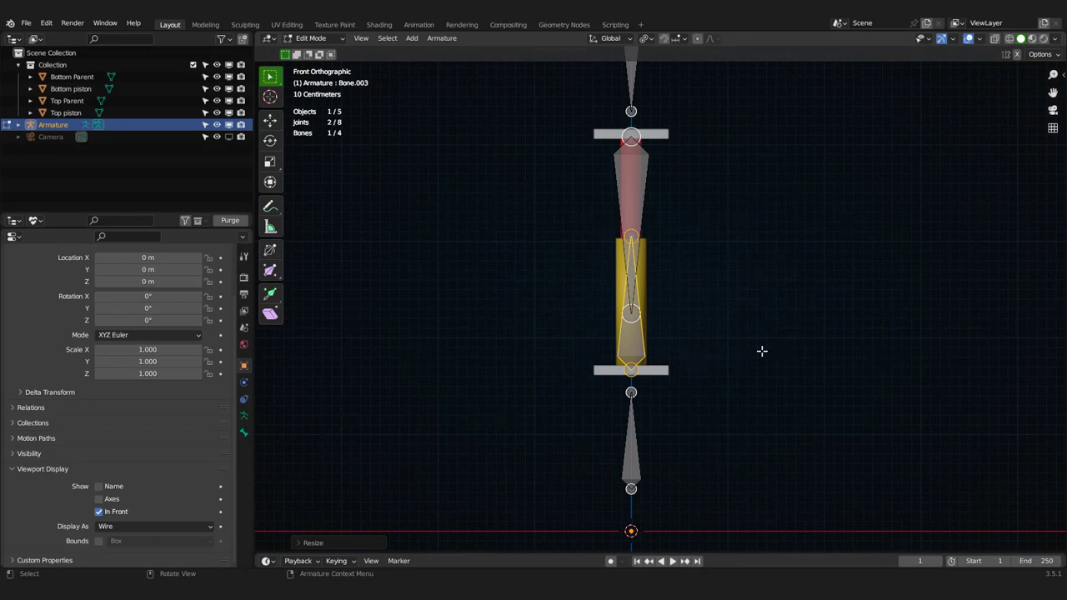
pyautogui.click(633, 457)
pyautogui.scroll(1, 650, 451)
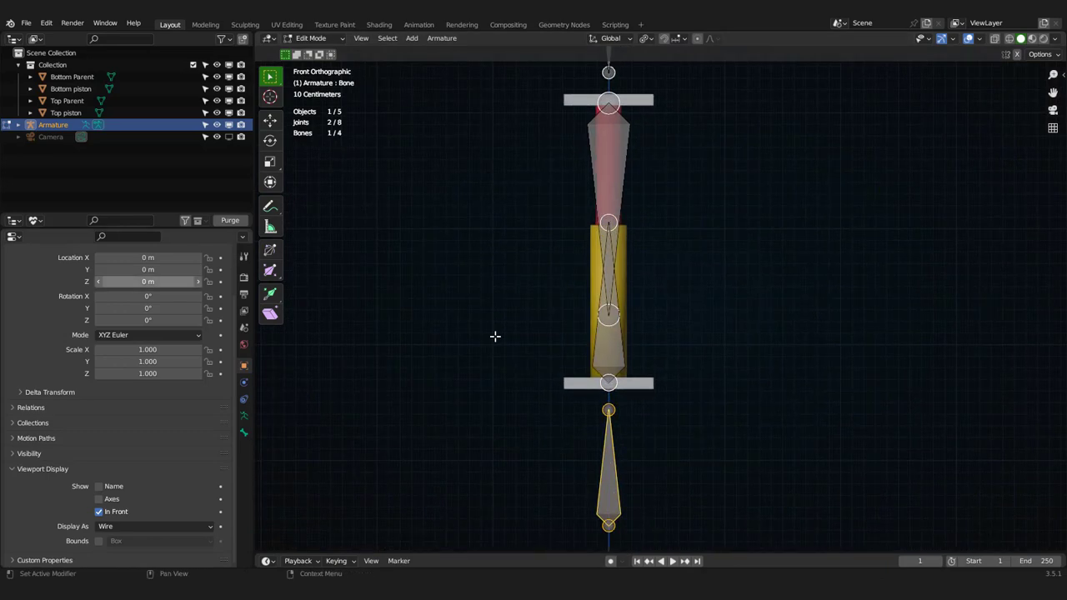
pyautogui.click(244, 432)
pyautogui.click(90, 275)
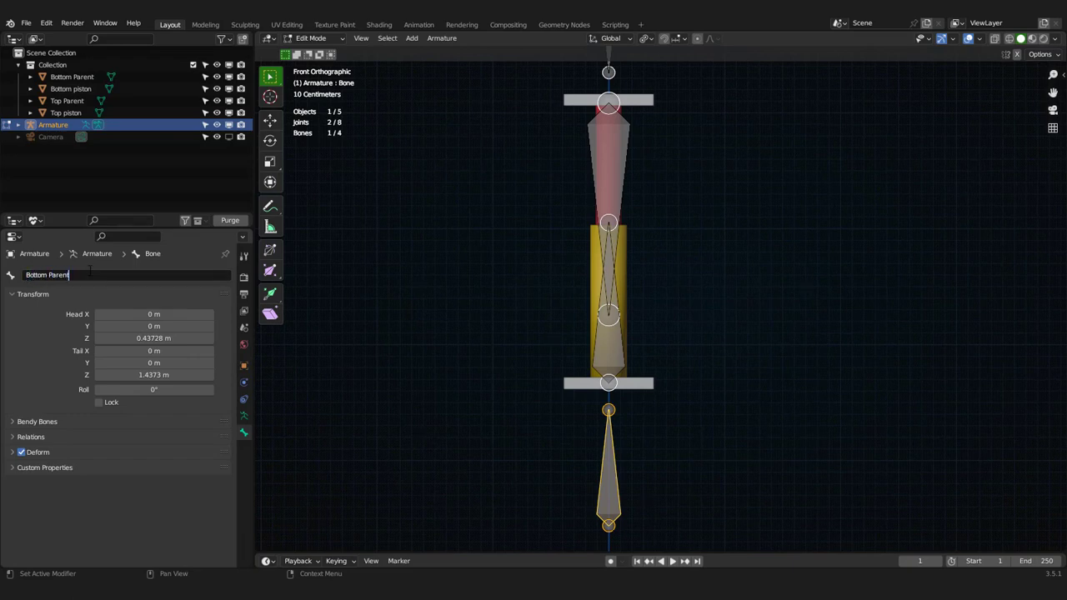
pyautogui.press('Return')
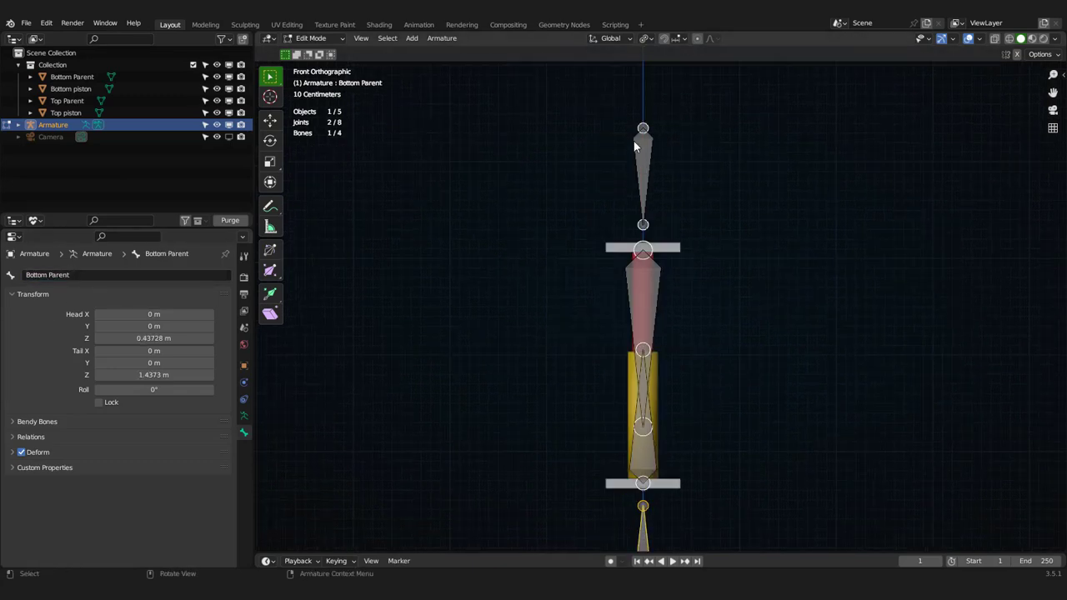
# Step: Rename the bone above the top plate as Top Parent
pyautogui.click(635, 147)
pyautogui.click(67, 276)
pyautogui.write('Bottom Parent')
pyautogui.moveTo(50, 275); pyautogui.dragTo(24, 275)
pyautogui.write('To')
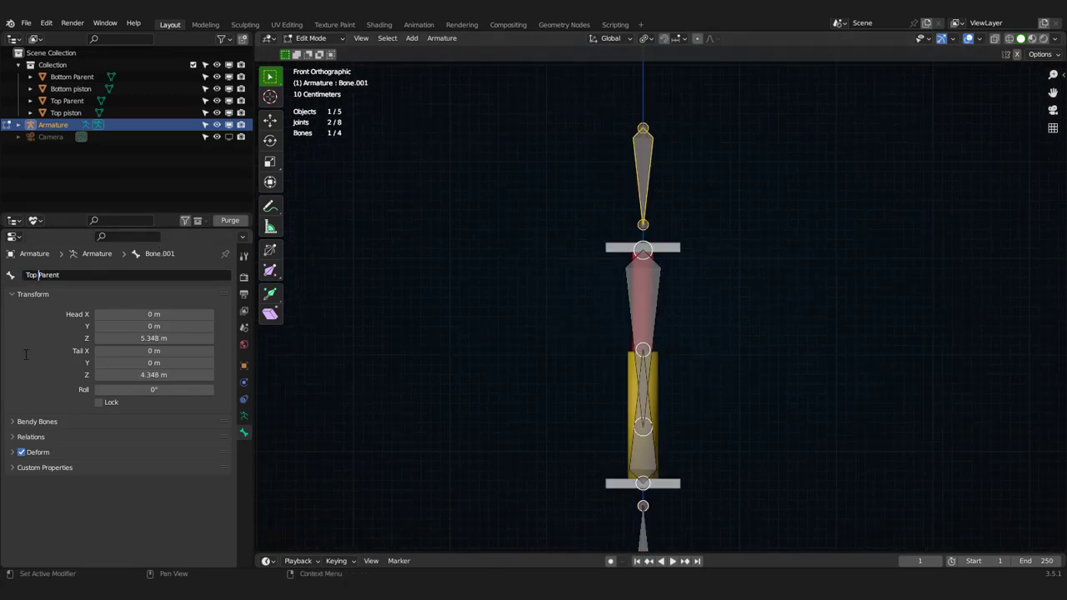
pyautogui.write('p')
pyautogui.press('Return')
# Step: Rename the bone inside the red piston as Top piston
pyautogui.click(641, 302)
pyautogui.click(50, 276)
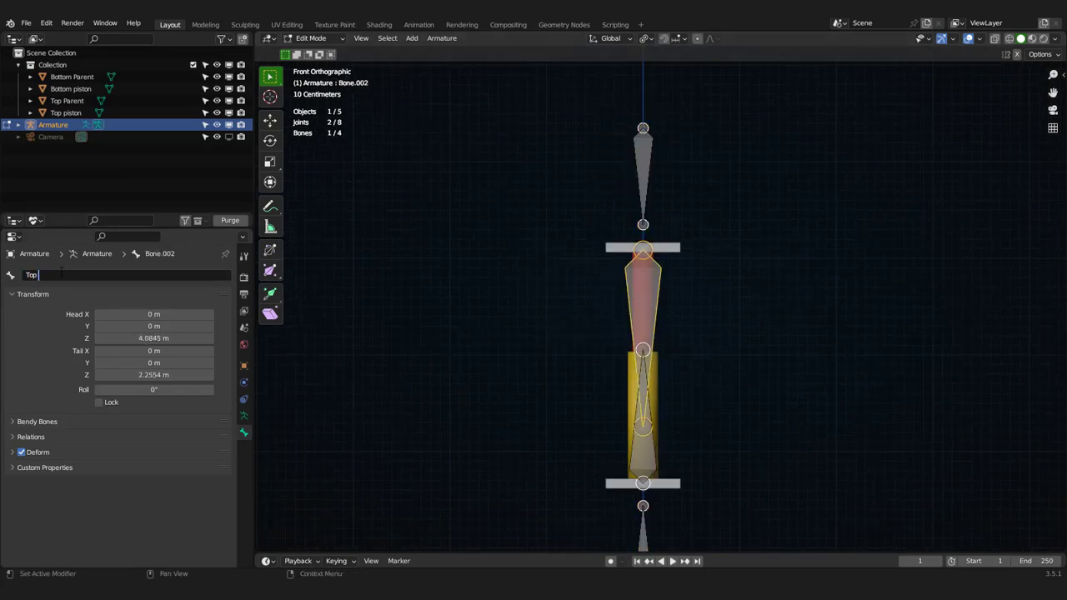
pyautogui.write('Top piston')
pyautogui.press('Return')
# Step: Rename the bone inside the yellow cylinder as Bottom piston and deselect all bones
pyautogui.click(643, 417)
pyautogui.click(50, 275)
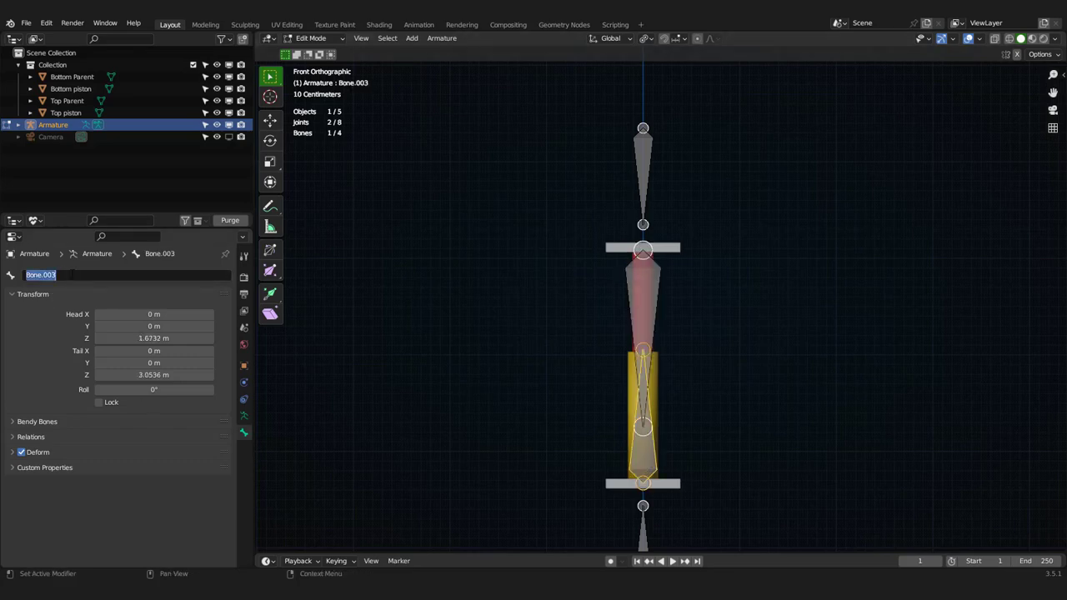
pyautogui.write('Bottom piston')
pyautogui.press('Return')
pyautogui.scroll(-1, 679, 368)
pyautogui.keyDown('shift'); pyautogui.moveTo(679, 369); pyautogui.dragTo(659, 324, button='middle'); pyautogui.keyUp('shift')
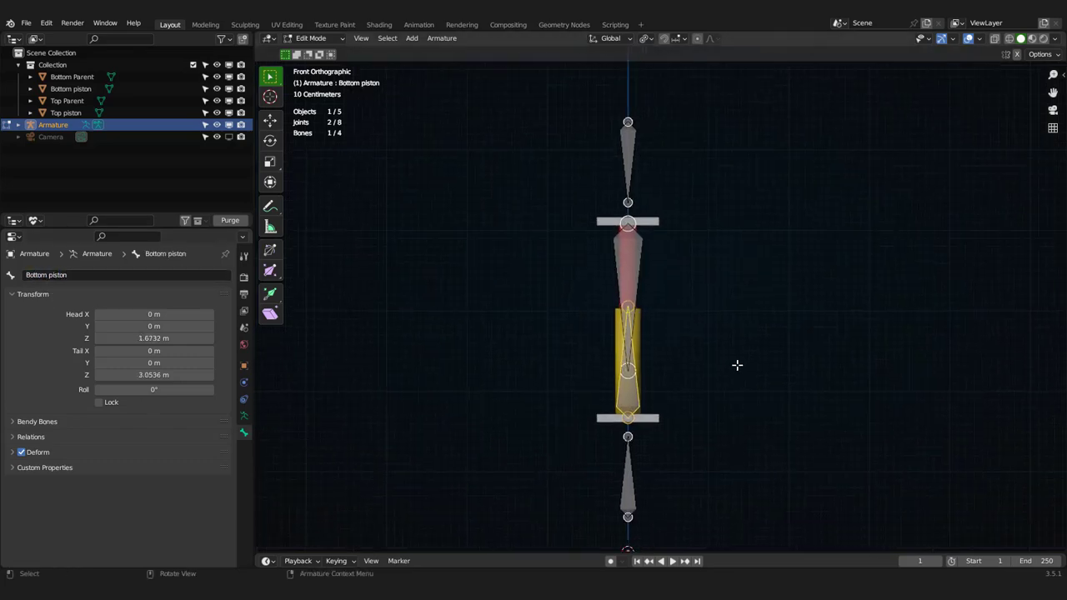
pyautogui.click(735, 364)
# Step: Parent the Top piston bone to the Top Parent bone with Keep Offset
pyautogui.keyDown('shift'); pyautogui.moveTo(712, 357); pyautogui.dragTo(679, 329, button='middle'); pyautogui.keyUp('shift')
pyautogui.scroll(-1, 710, 324)
pyautogui.keyDown('shift'); pyautogui.moveTo(660, 254); pyautogui.dragTo(653, 291, button='middle'); pyautogui.keyUp('shift')
pyautogui.scroll(3, 653, 291)
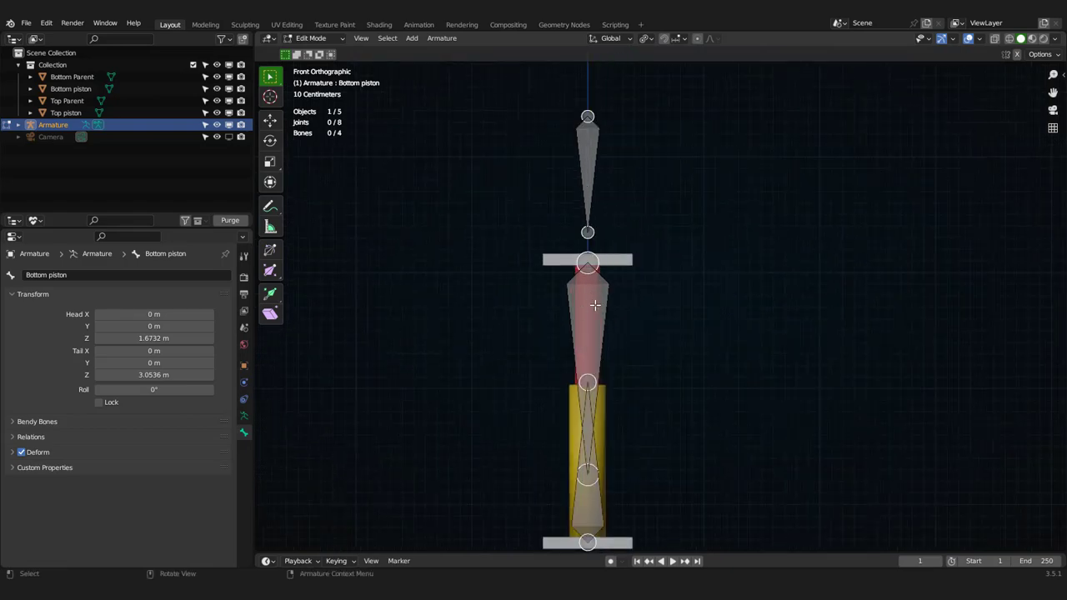
pyautogui.click(595, 305)
pyautogui.keyDown('shift'); pyautogui.click(594, 187); pyautogui.keyUp('shift')
pyautogui.hotkey('ctrl', 'p')
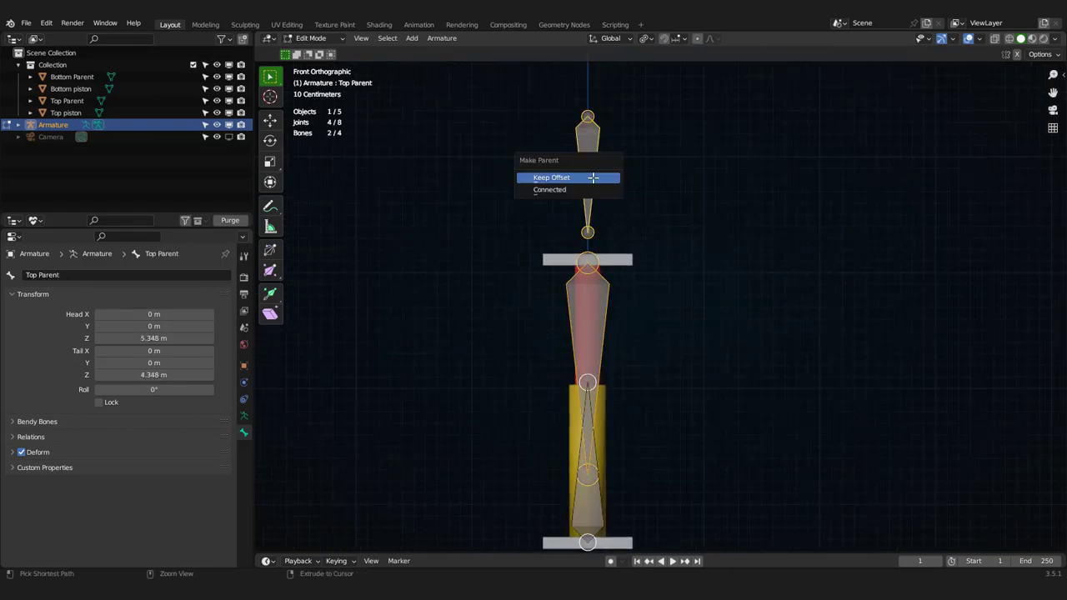
pyautogui.click(593, 178)
pyautogui.scroll(-3, 638, 295)
pyautogui.keyDown('shift'); pyautogui.scroll(-5, 650, 301); pyautogui.keyUp('shift')
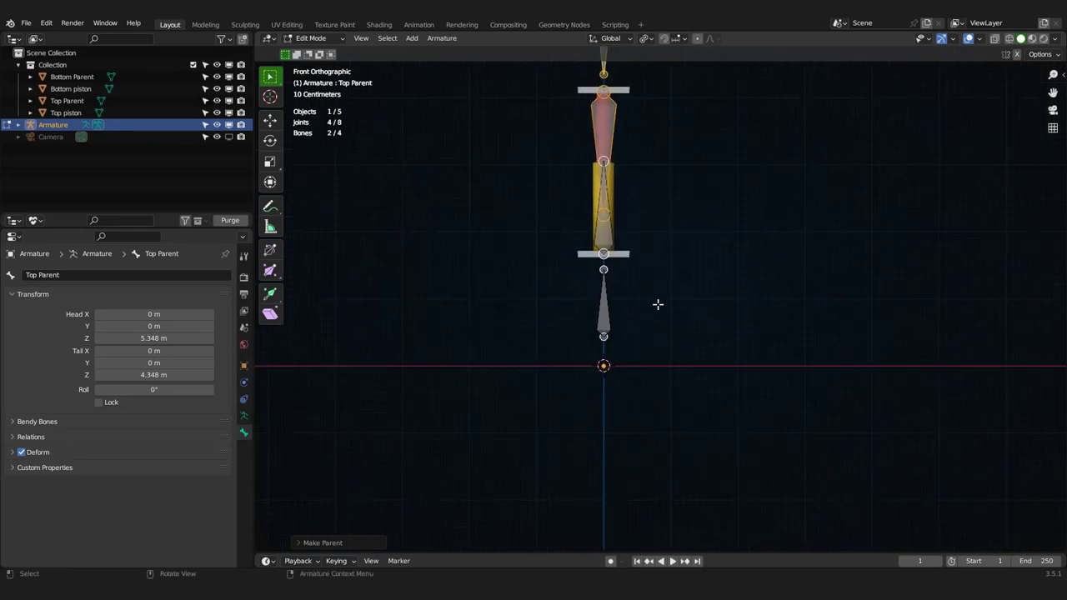
# Step: Parent the Bottom piston bone to the Bottom Parent bone with Keep Offset and deselect all bones
pyautogui.scroll(4, 657, 304)
pyautogui.click(578, 219)
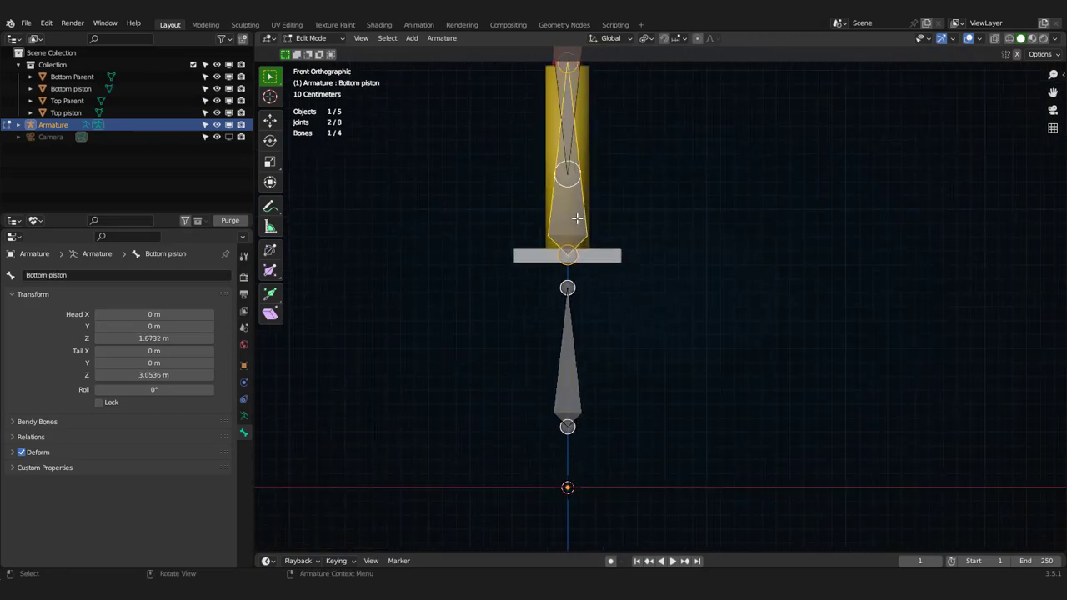
pyautogui.keyDown('shift'); pyautogui.click(568, 348); pyautogui.keyUp('shift')
pyautogui.hotkey('ctrl', 'p')
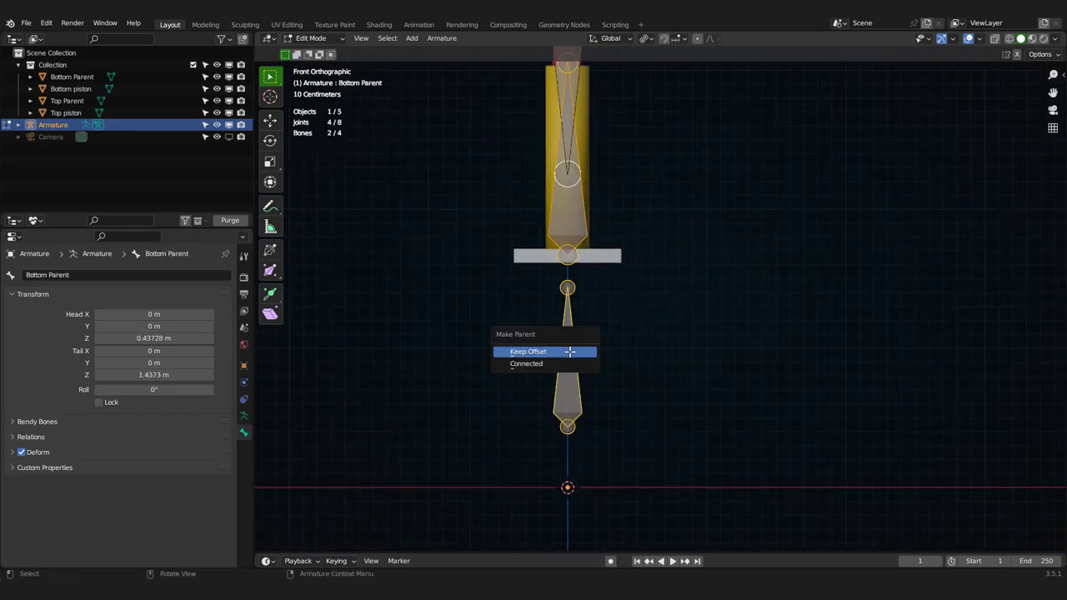
pyautogui.click(570, 351)
pyautogui.scroll(-4, 722, 396)
pyautogui.keyDown('shift'); pyautogui.scroll(2, 722, 396); pyautogui.keyUp('shift')
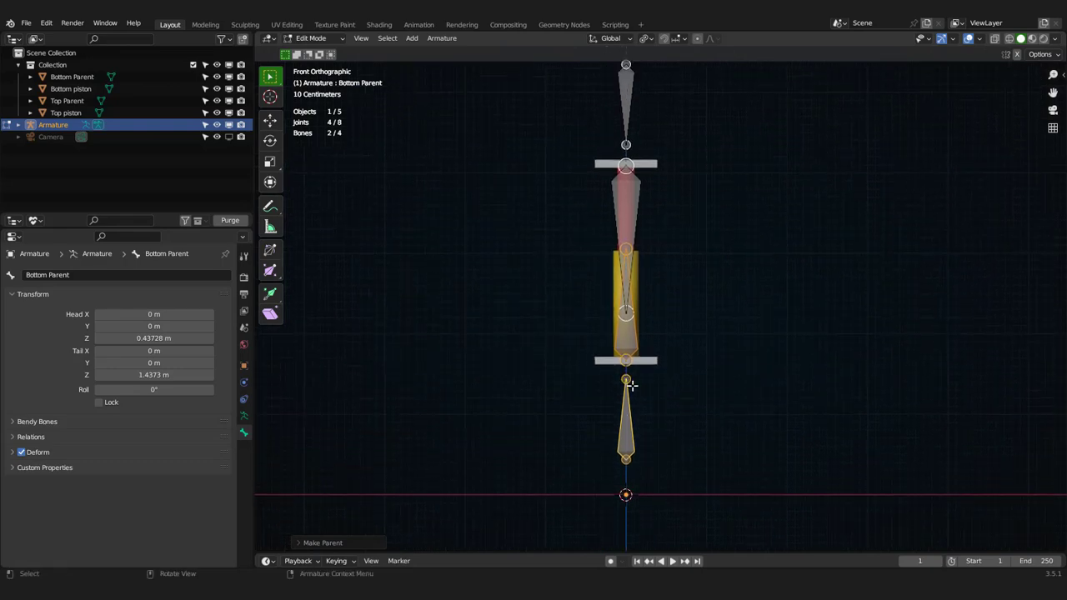
pyautogui.click(727, 395)
# Step: In Pose Mode, add a Damped Track constraint to the Top piston bone that targets the Bottom piston bone
pyautogui.scroll(2, 696, 386)
pyautogui.keyDown('shift'); pyautogui.moveTo(689, 353); pyautogui.dragTo(669, 314, button='middle'); pyautogui.keyUp('shift')
pyautogui.scroll(-2, 717, 322)
pyautogui.scroll(3, 638, 342)
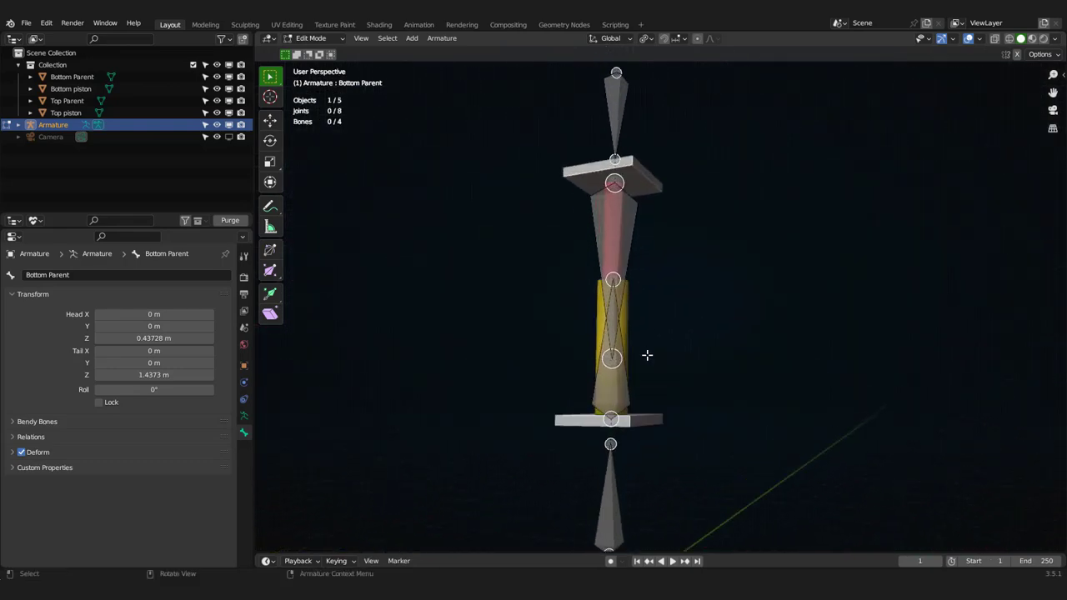
pyautogui.scroll(2, 647, 356)
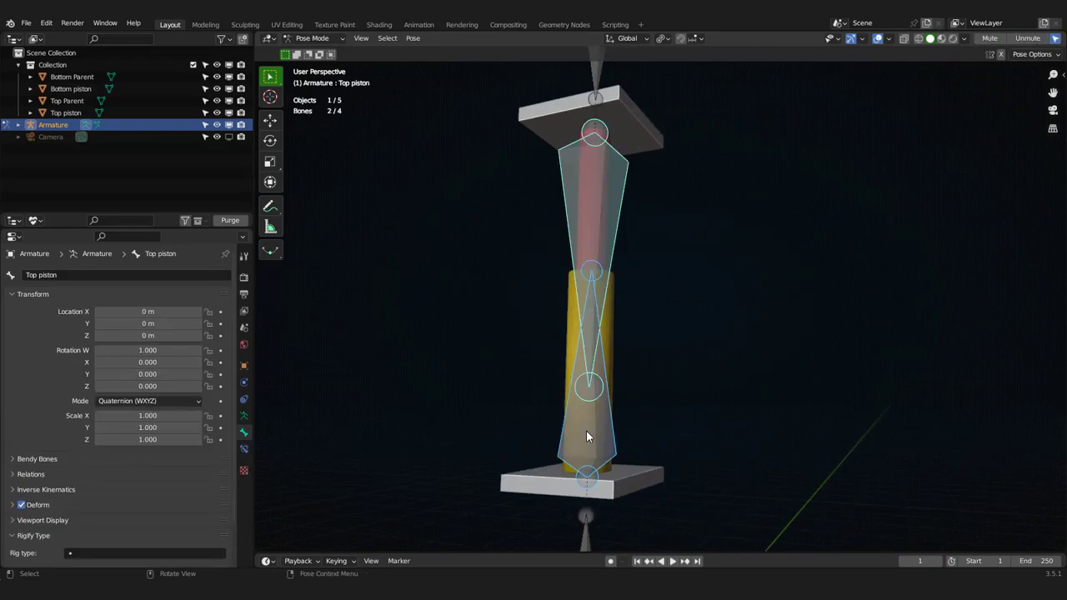
pyautogui.click(587, 430)
pyautogui.keyDown('shift'); pyautogui.click(605, 239); pyautogui.keyUp('shift')
pyautogui.hotkey('ctrl', 'shift', 'c')
pyautogui.click(526, 253)
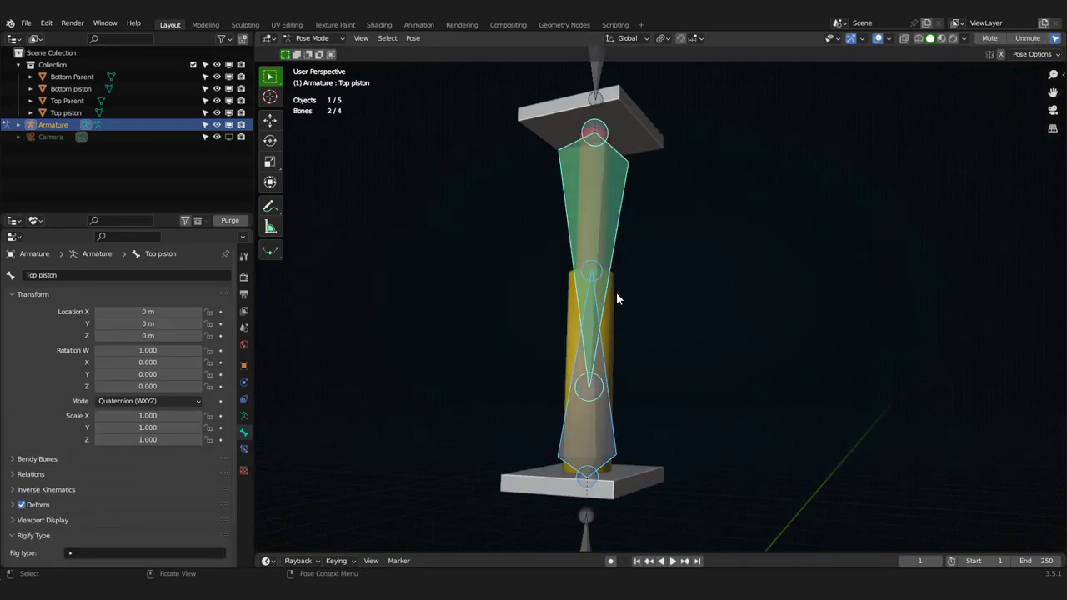
# Step: Add a Damped Track constraint to the Bottom piston bone that targets the Top piston bone
pyautogui.click(604, 226)
pyautogui.keyDown('shift'); pyautogui.click(603, 403); pyautogui.keyUp('shift')
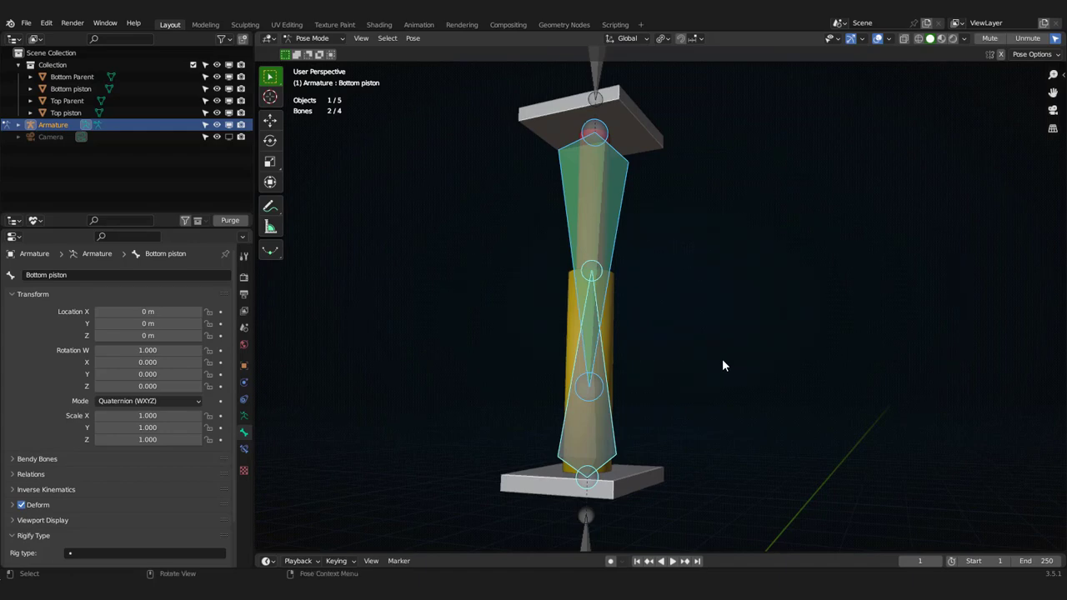
pyautogui.hotkey('ctrl', 'shift', 'c')
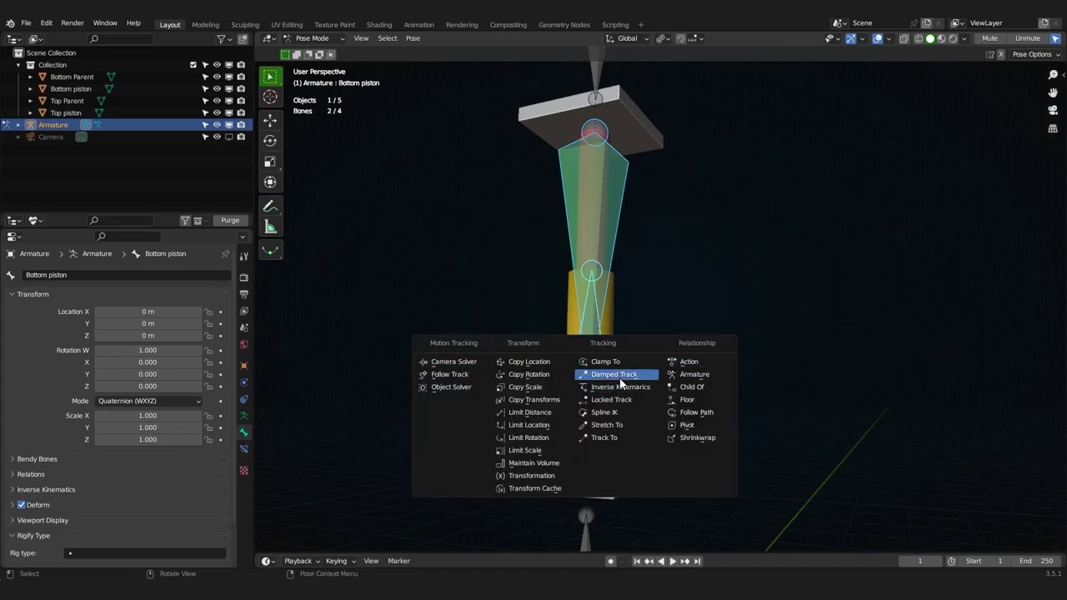
pyautogui.click(619, 375)
pyautogui.press('KP_1')
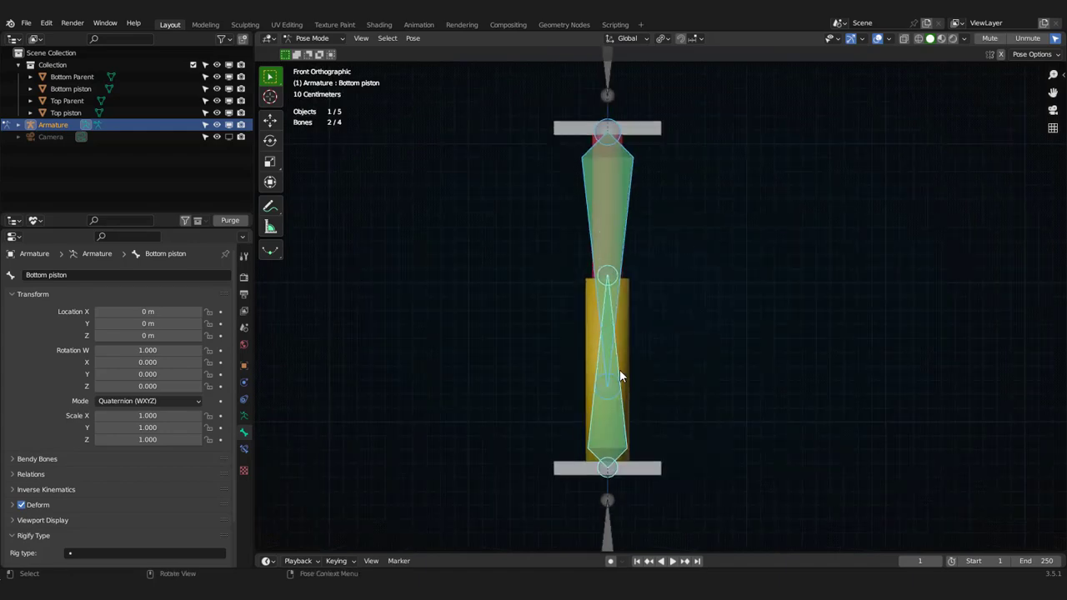
# Step: Try moving the Top Parent bone in front view to test the piston tracking, then cancel the move
pyautogui.scroll(-3, 655, 376)
pyautogui.keyDown('shift'); pyautogui.scroll(2, 655, 367); pyautogui.keyUp('shift')
pyautogui.click(647, 194)
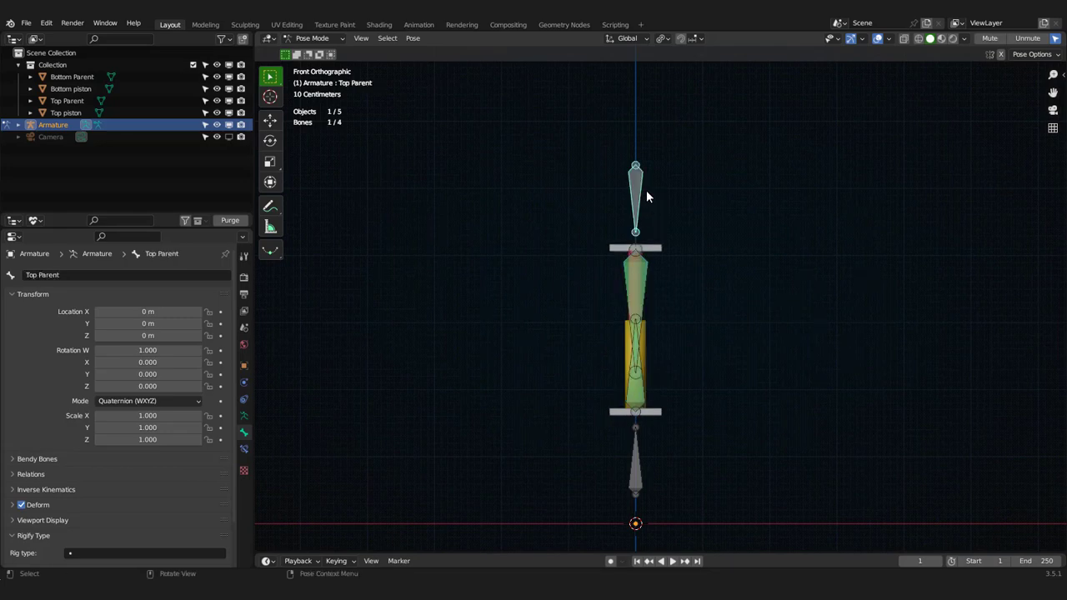
pyautogui.press('g')
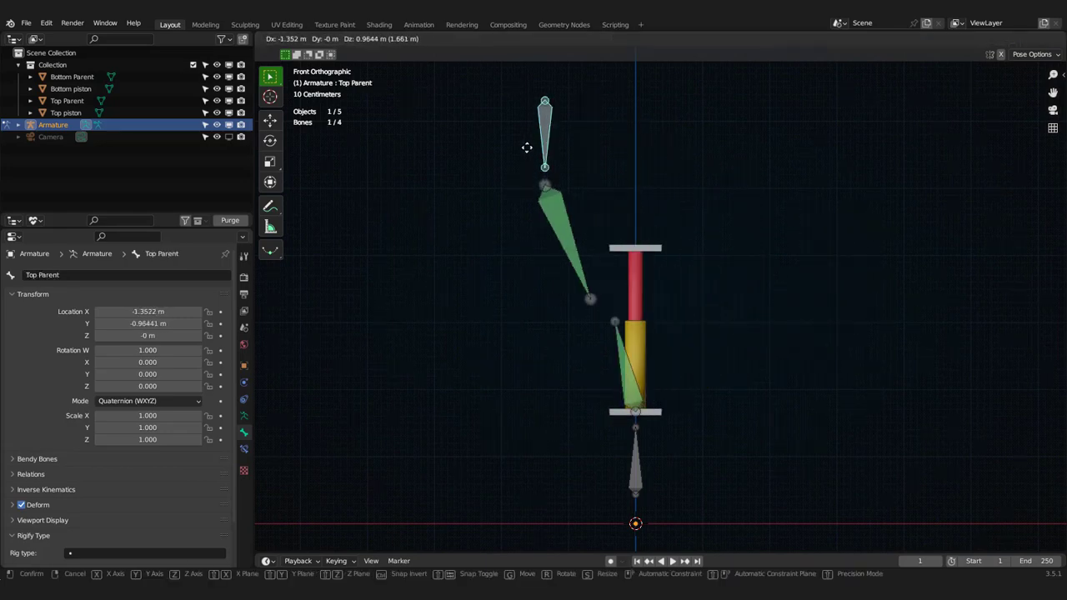
pyautogui.rightClick(625, 235)
pyautogui.scroll(5, 693, 301)
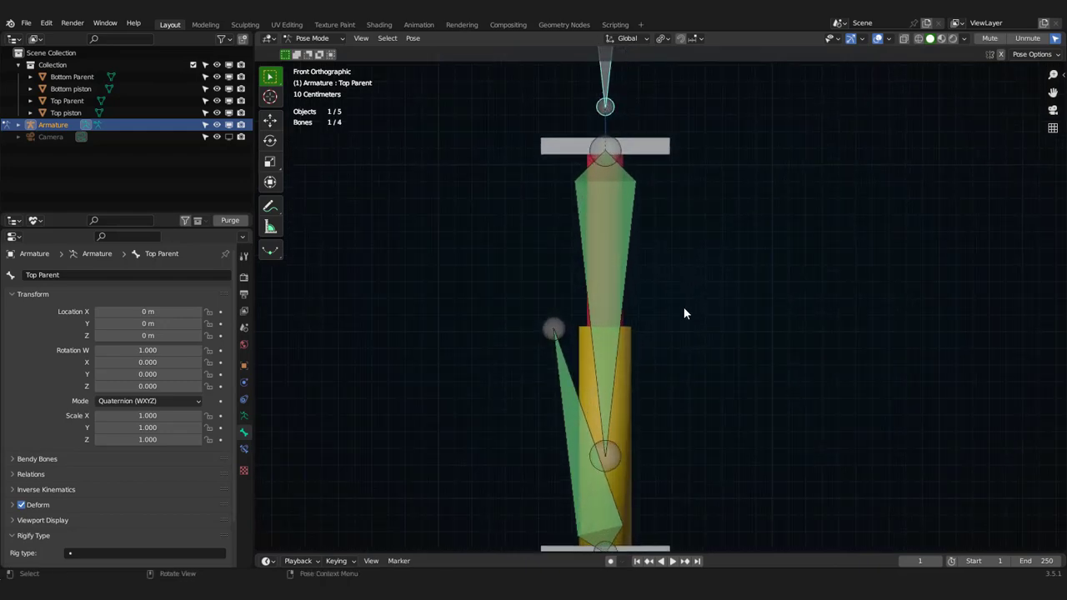
pyautogui.keyDown('shift'); pyautogui.moveTo(659, 341); pyautogui.dragTo(666, 302, button='middle'); pyautogui.keyUp('shift')
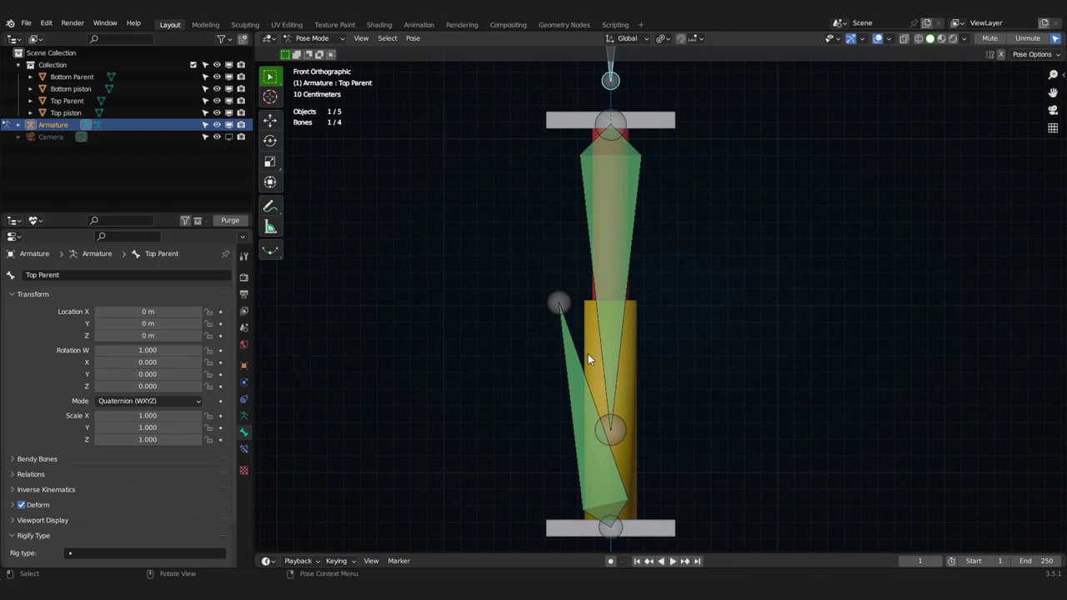
# Step: Test the tracking again with moves and a rotation of the Top Parent bone, cancelling each transform
pyautogui.scroll(-3, 658, 340)
pyautogui.keyDown('shift'); pyautogui.moveTo(635, 240); pyautogui.dragTo(608, 274, button='middle'); pyautogui.keyUp('shift')
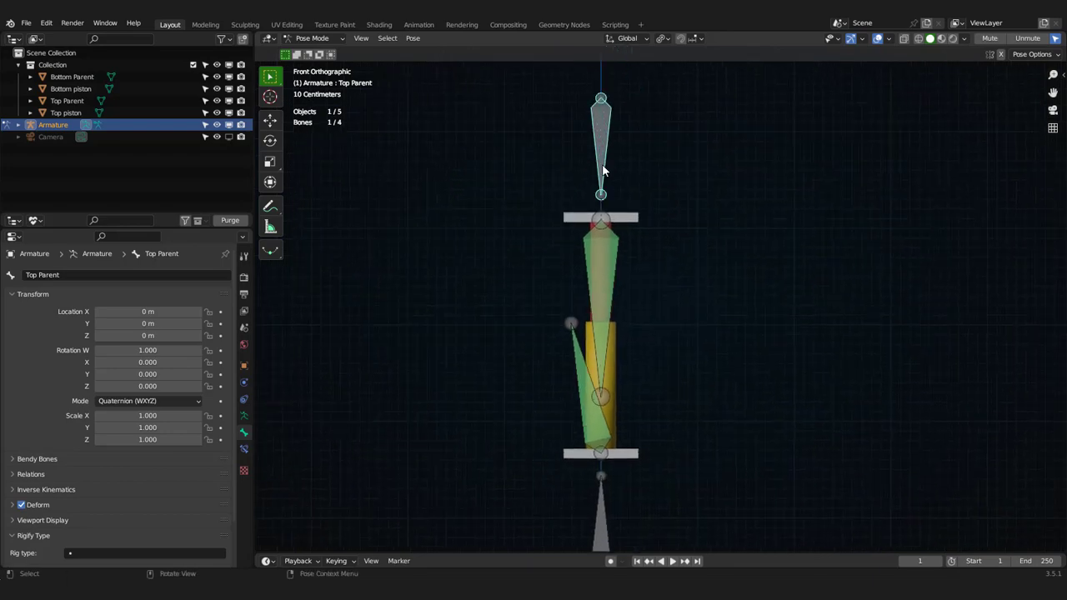
pyautogui.press('g')
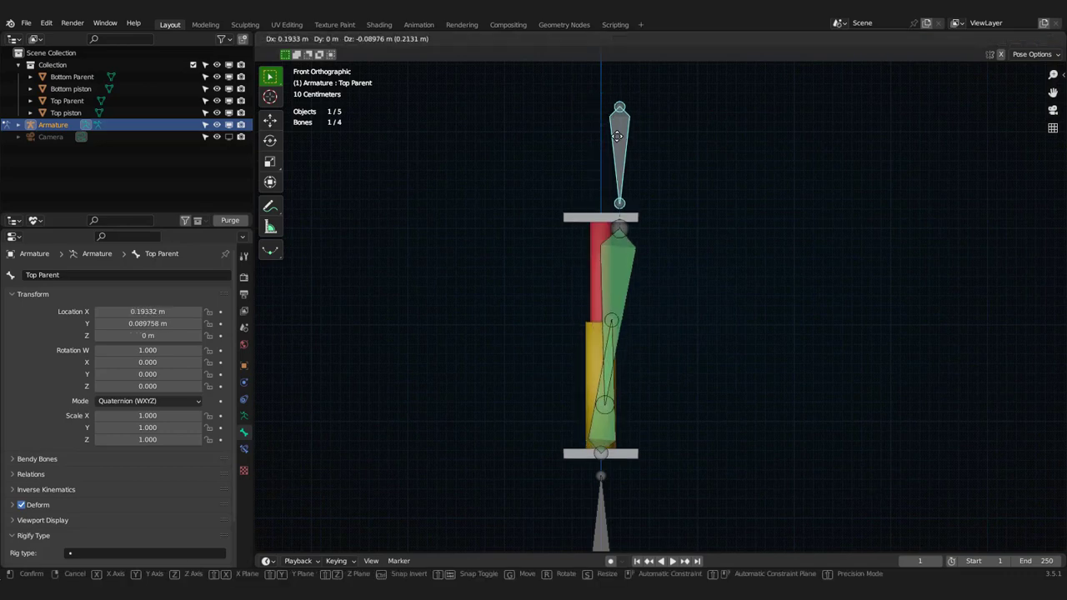
pyautogui.rightClick(615, 141)
pyautogui.press('g')
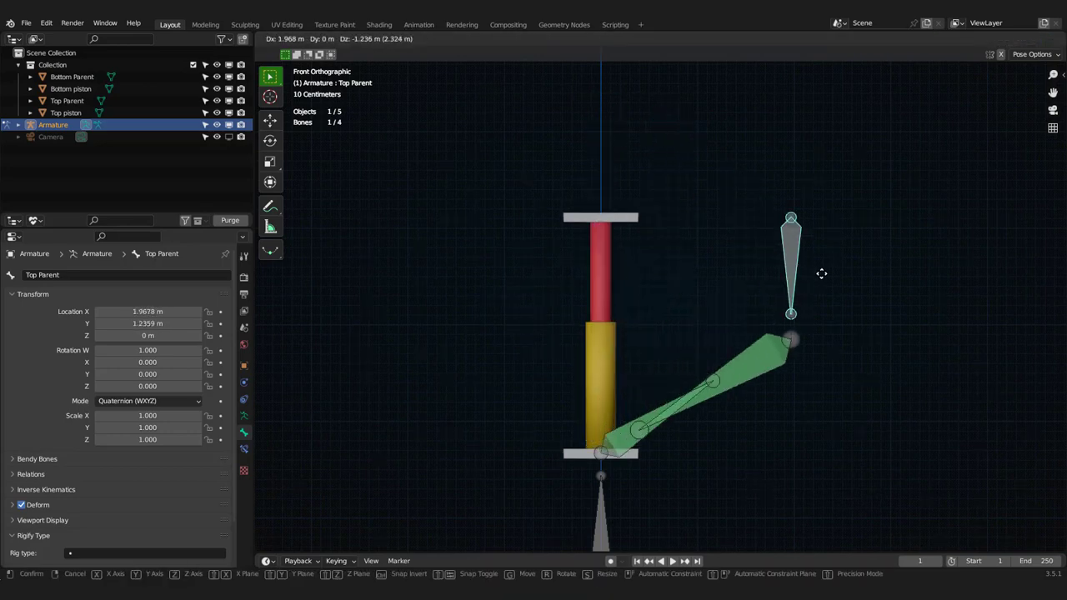
pyautogui.rightClick(807, 244)
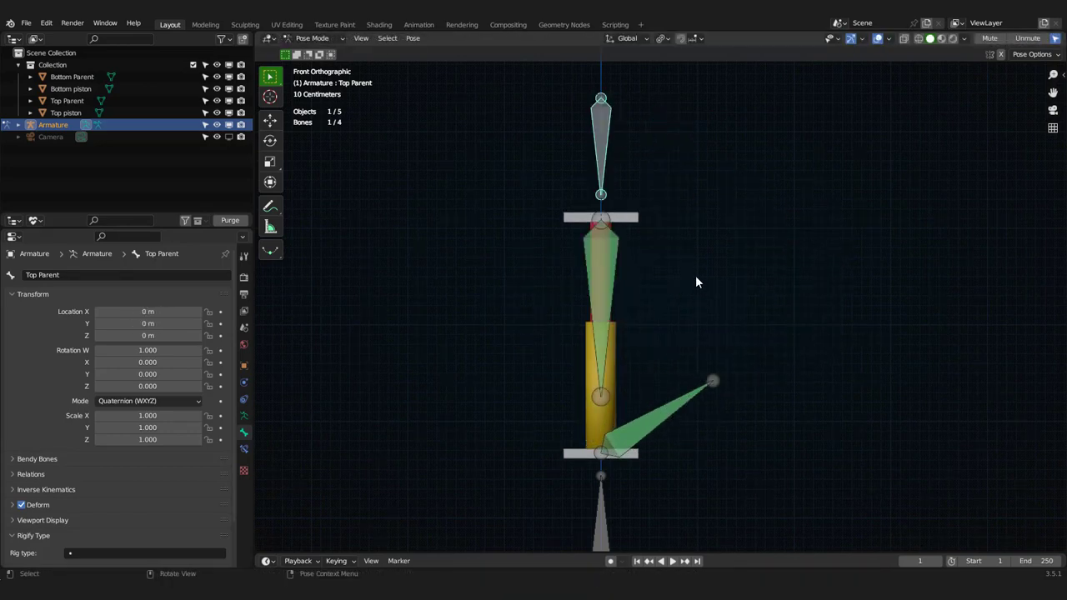
pyautogui.press('r')
pyautogui.rightClick(658, 257)
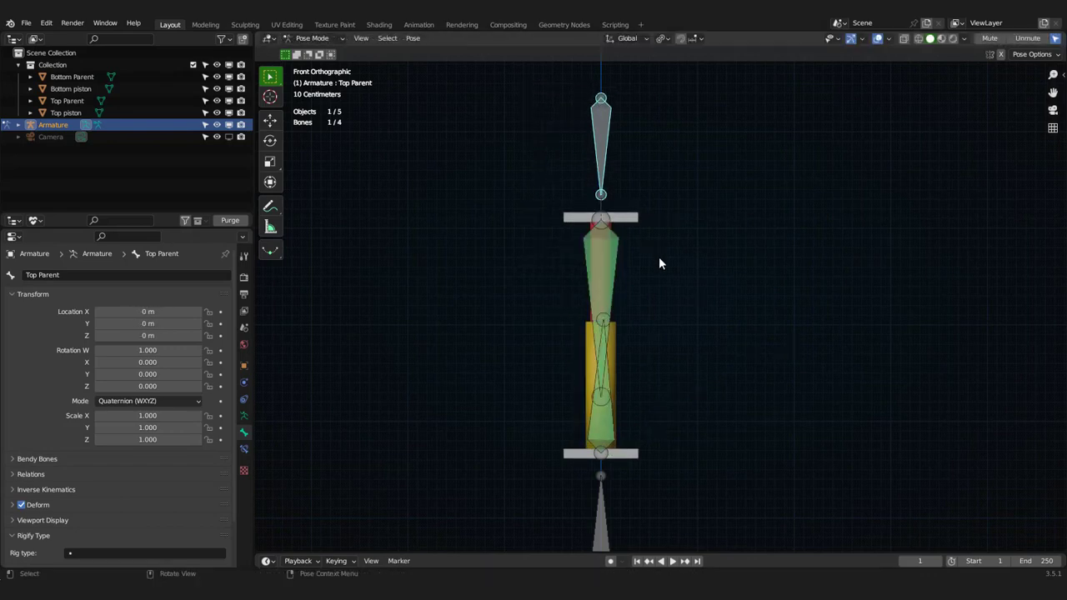
pyautogui.scroll(-2, 686, 261)
pyautogui.scroll(3, 670, 248)
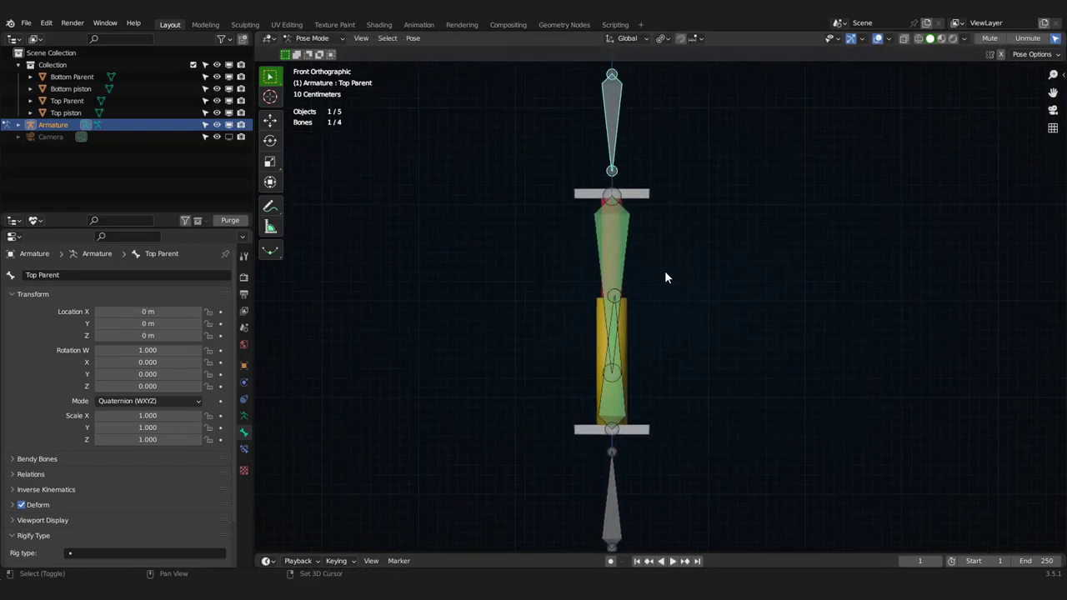
# Step: Delete the tracking constraints from the Top piston and Bottom piston bones
pyautogui.click(606, 255)
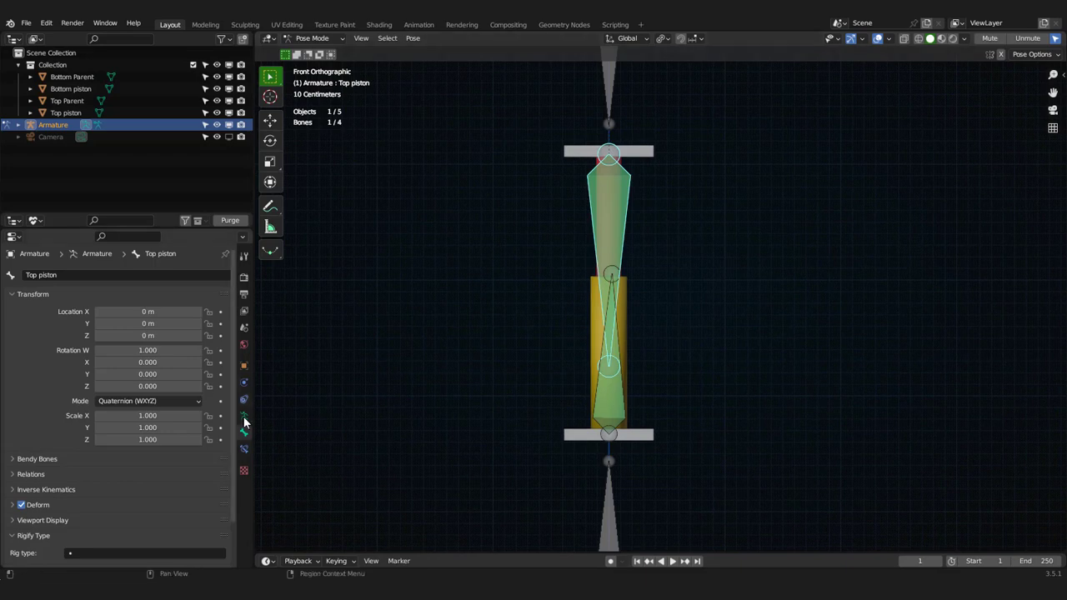
pyautogui.click(245, 449)
pyautogui.click(208, 294)
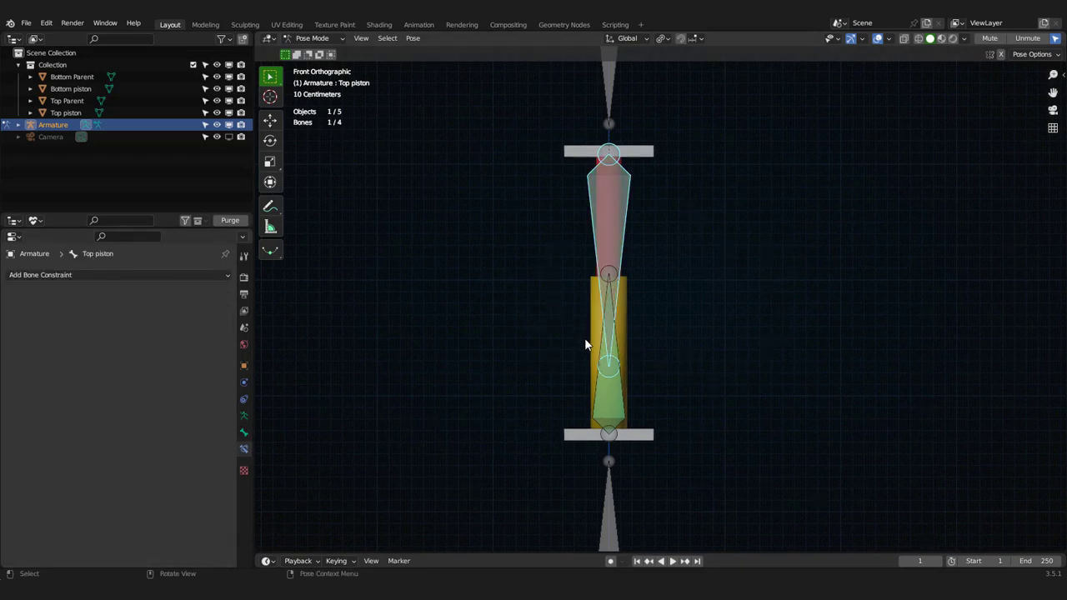
pyautogui.click(617, 399)
pyautogui.click(209, 296)
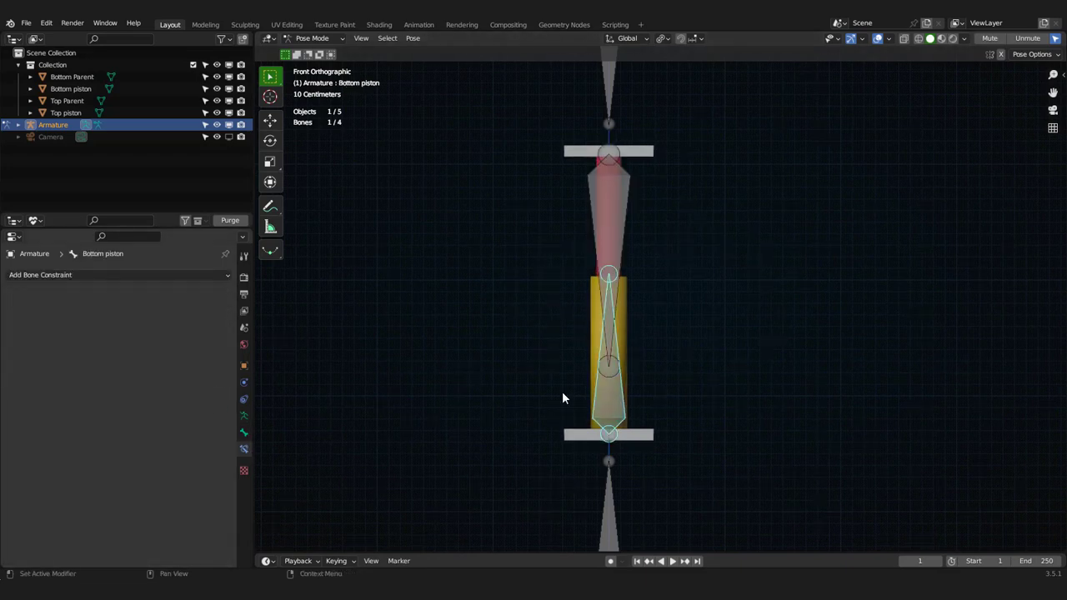
pyautogui.moveTo(562, 391); pyautogui.dragTo(665, 364, button='middle')
pyautogui.scroll(1, 685, 303)
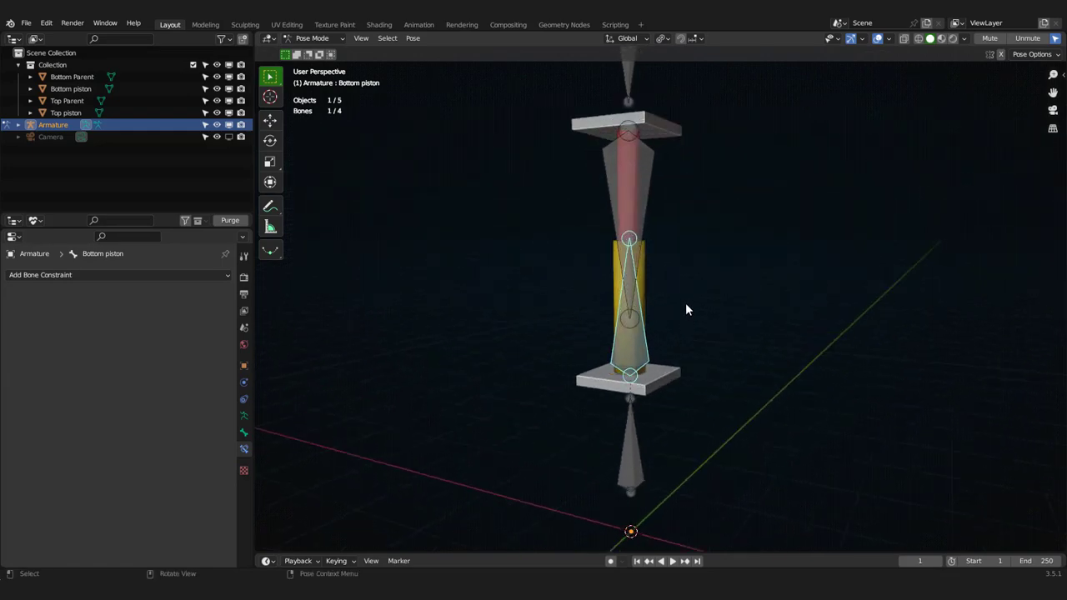
pyautogui.click(686, 303)
pyautogui.keyDown('shift'); pyautogui.moveTo(687, 324); pyautogui.dragTo(688, 338, button='middle'); pyautogui.keyUp('shift')
pyautogui.scroll(1, 689, 340)
pyautogui.keyDown('shift'); pyautogui.moveTo(686, 405); pyautogui.dragTo(684, 378, button='middle'); pyautogui.keyUp('shift')
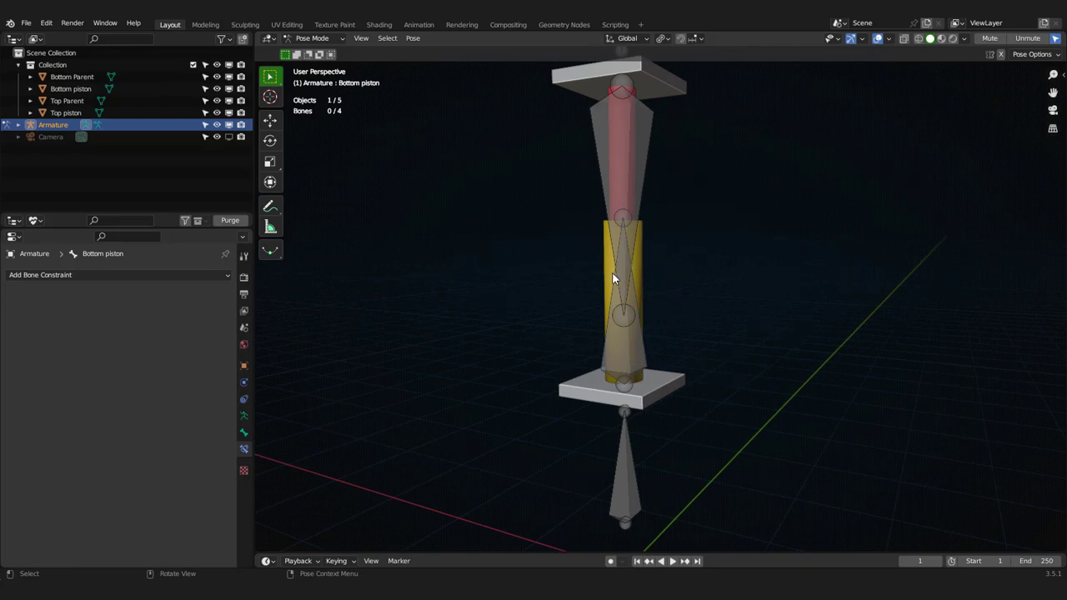
pyautogui.moveTo(612, 279); pyautogui.dragTo(633, 333, button='middle')
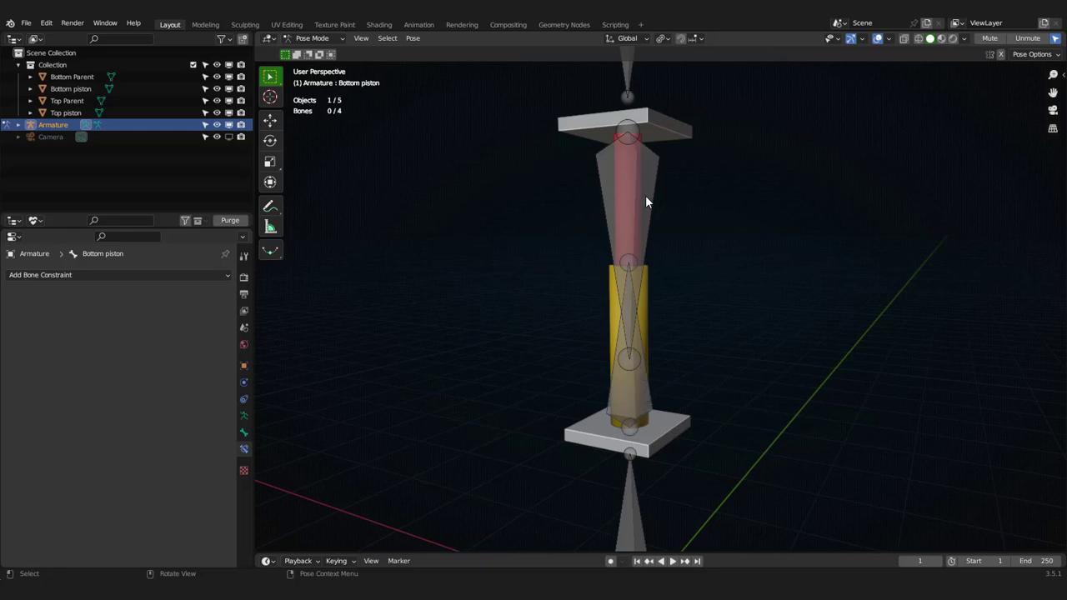
# Step: Move the Bottom Parent and Top Parent bones to bone layer 2
pyautogui.scroll(-4, 654, 172)
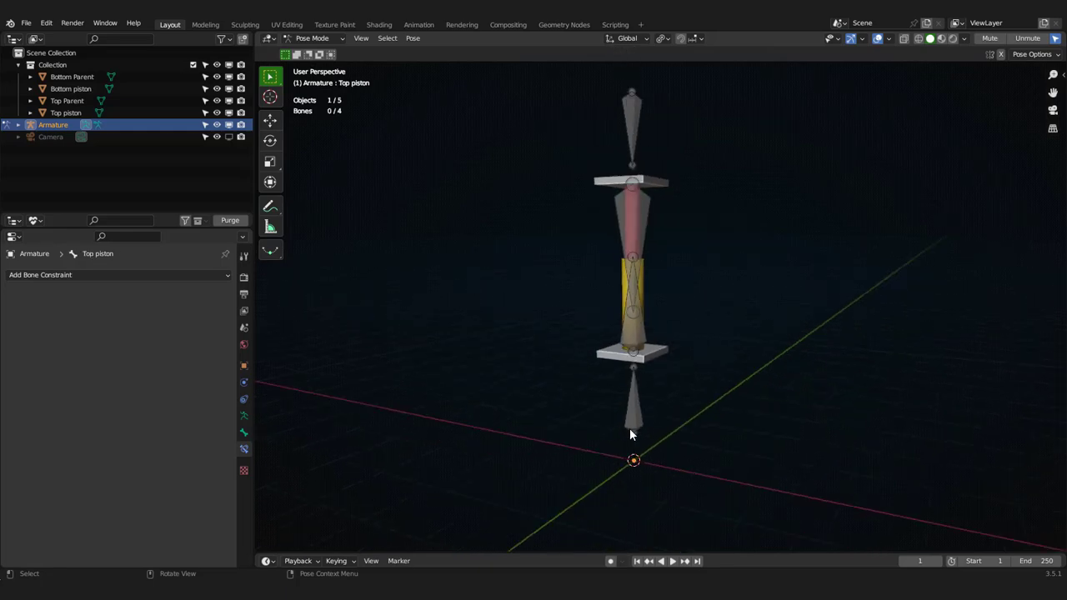
pyautogui.click(632, 413)
pyautogui.keyDown('shift'); pyautogui.click(637, 140); pyautogui.keyUp('shift')
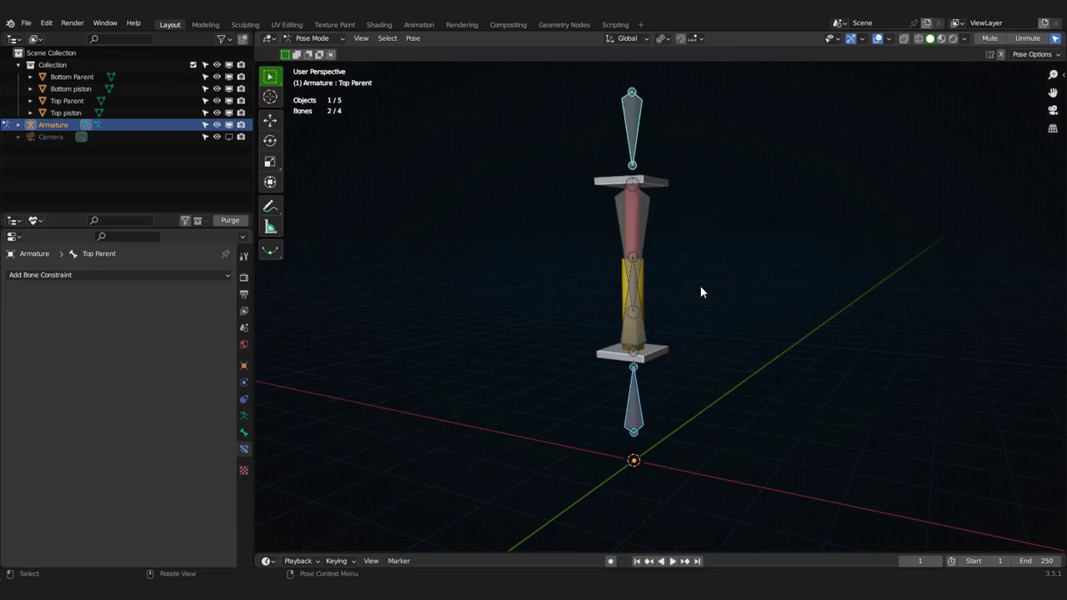
pyautogui.press('m')
pyautogui.click(728, 308)
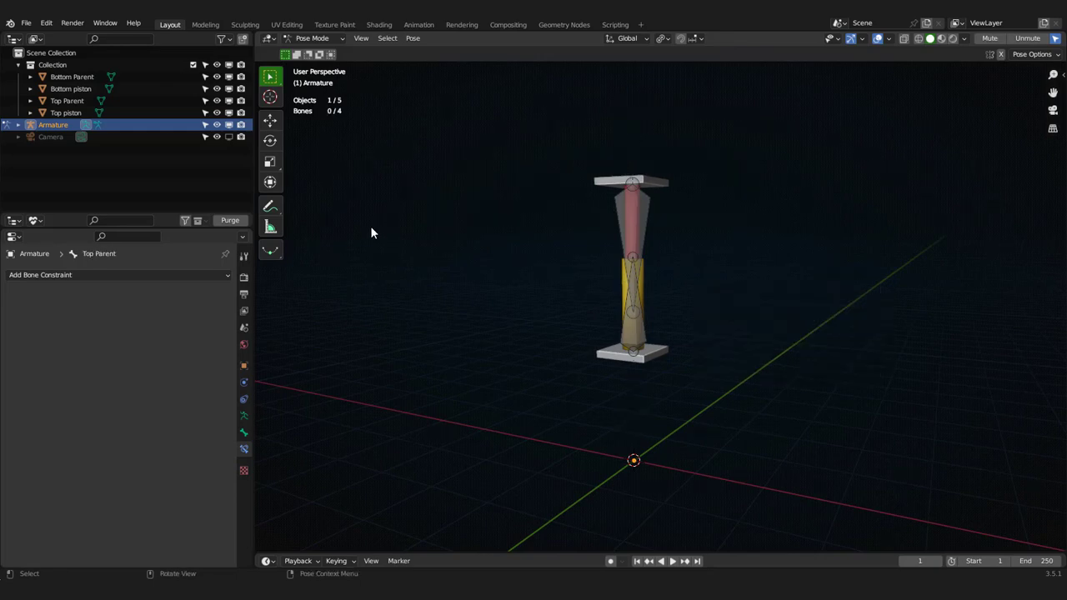
# Step: In Edit Mode, duplicate the Top piston and Bottom piston bones in place and move the copies to another bone layer
pyautogui.moveTo(500, 276); pyautogui.dragTo(591, 326, button='middle')
pyautogui.scroll(3, 636, 355)
pyautogui.press('KP_1')
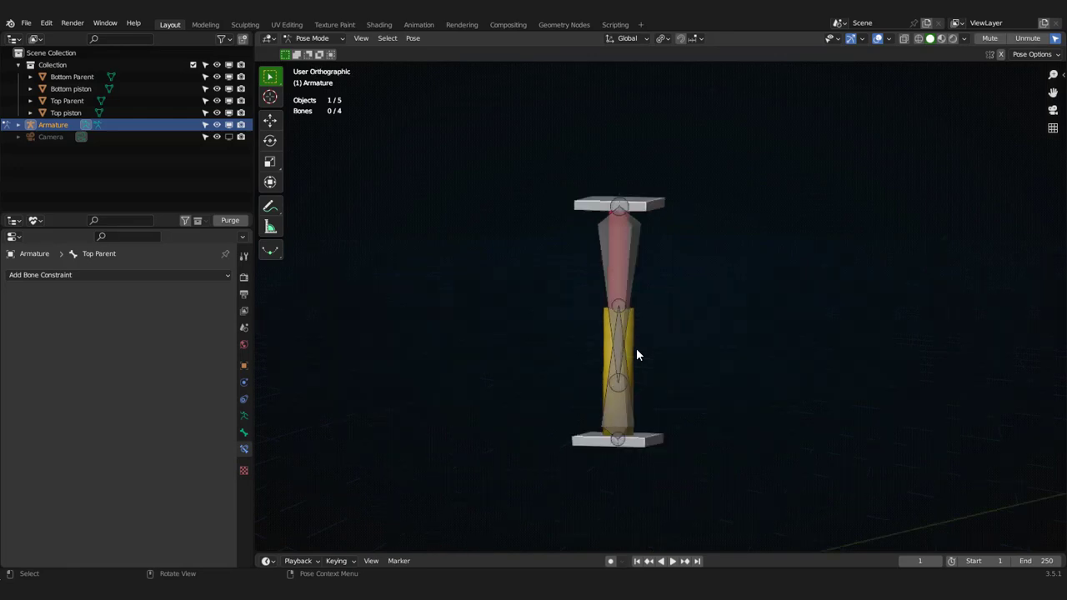
pyautogui.scroll(-1, 610, 272)
pyautogui.scroll(2, 665, 412)
pyautogui.scroll(1, 665, 418)
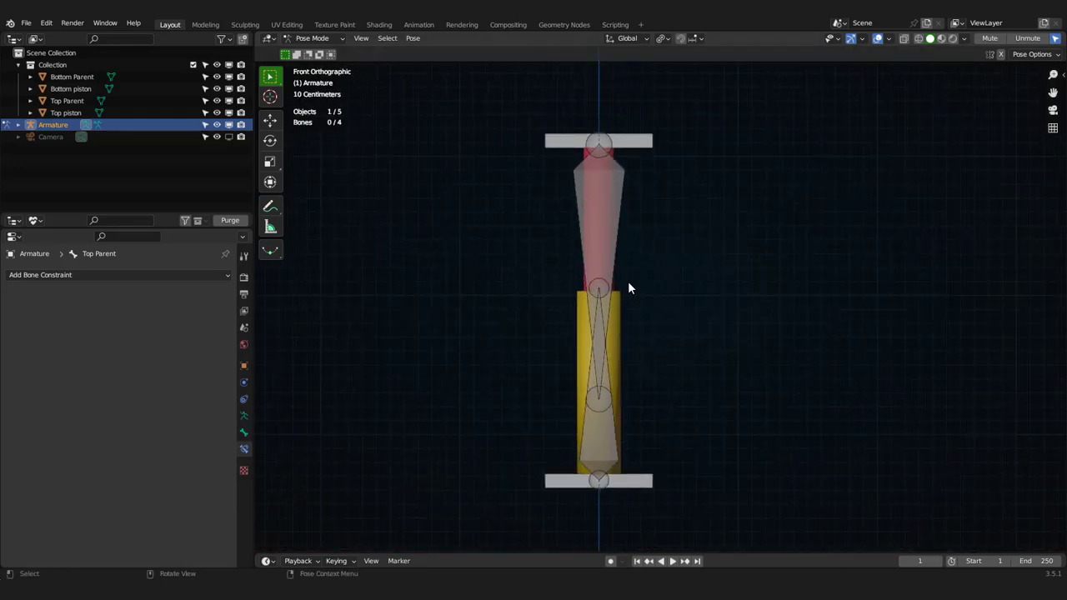
pyautogui.click(607, 241)
pyautogui.keyDown('shift'); pyautogui.click(603, 448); pyautogui.keyUp('shift')
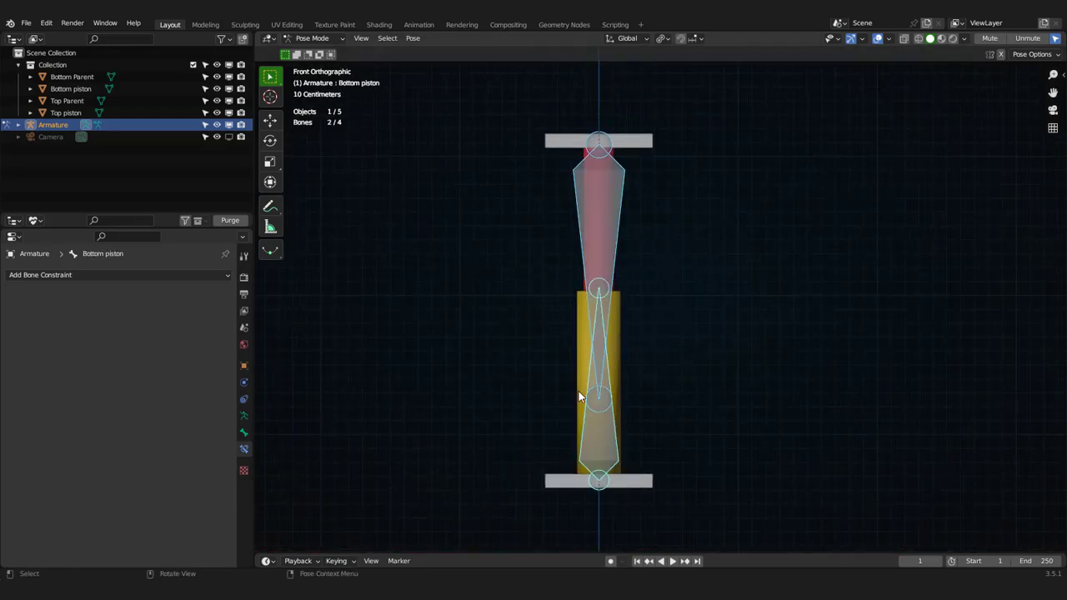
pyautogui.press('Tab')
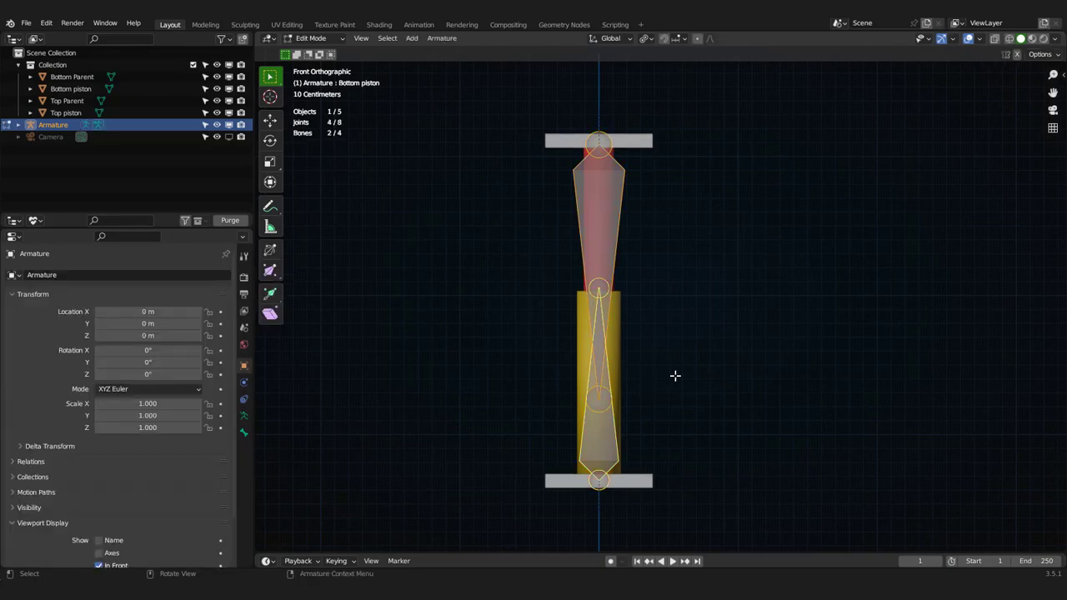
pyautogui.hotkey('shift', 'd')
pyautogui.rightClick(684, 363)
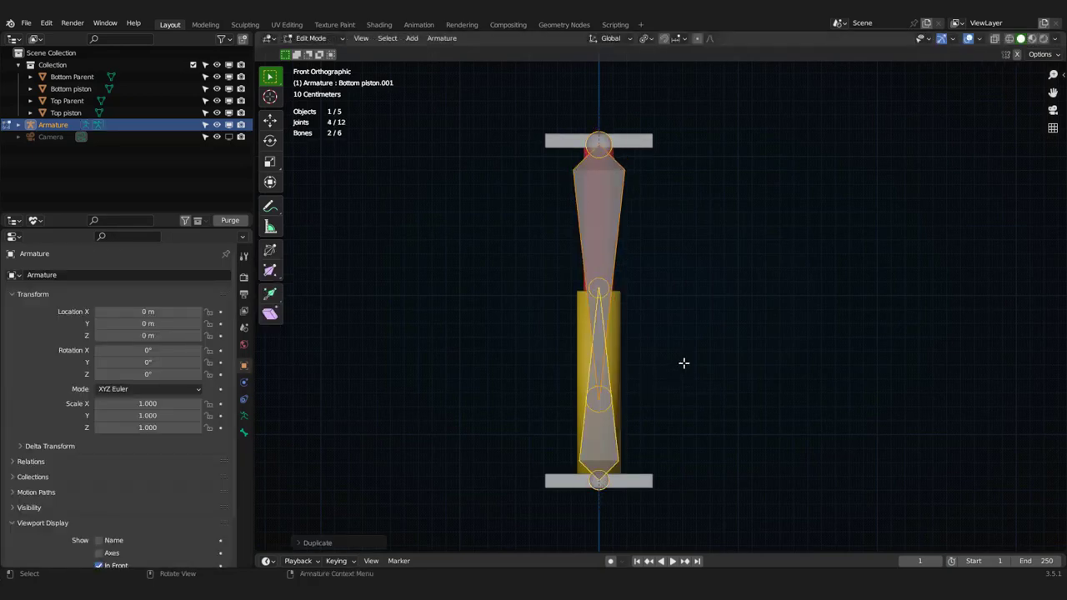
pyautogui.press('m')
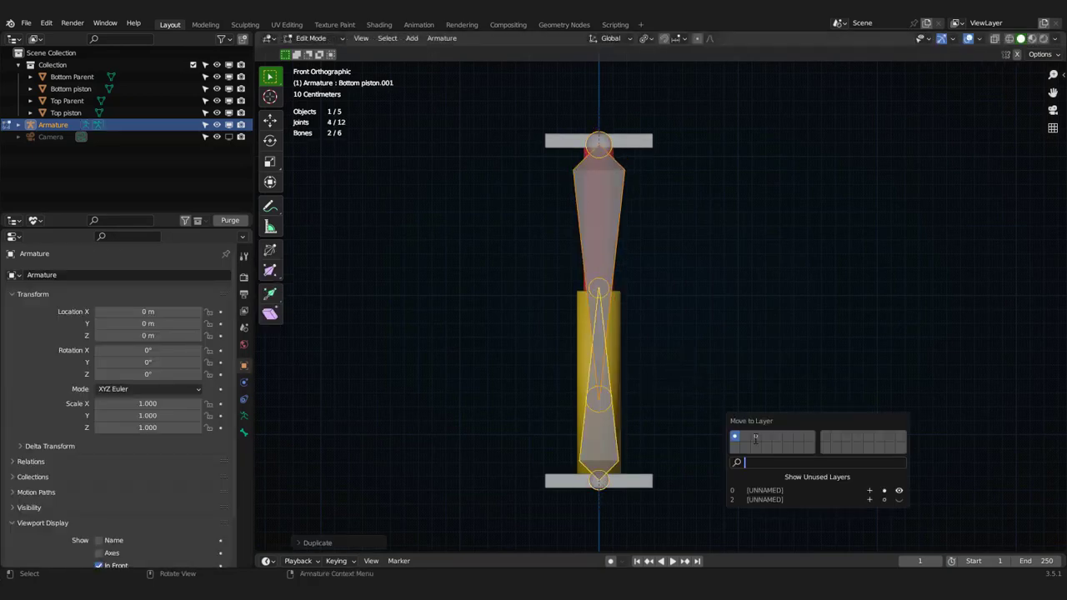
pyautogui.click(749, 435)
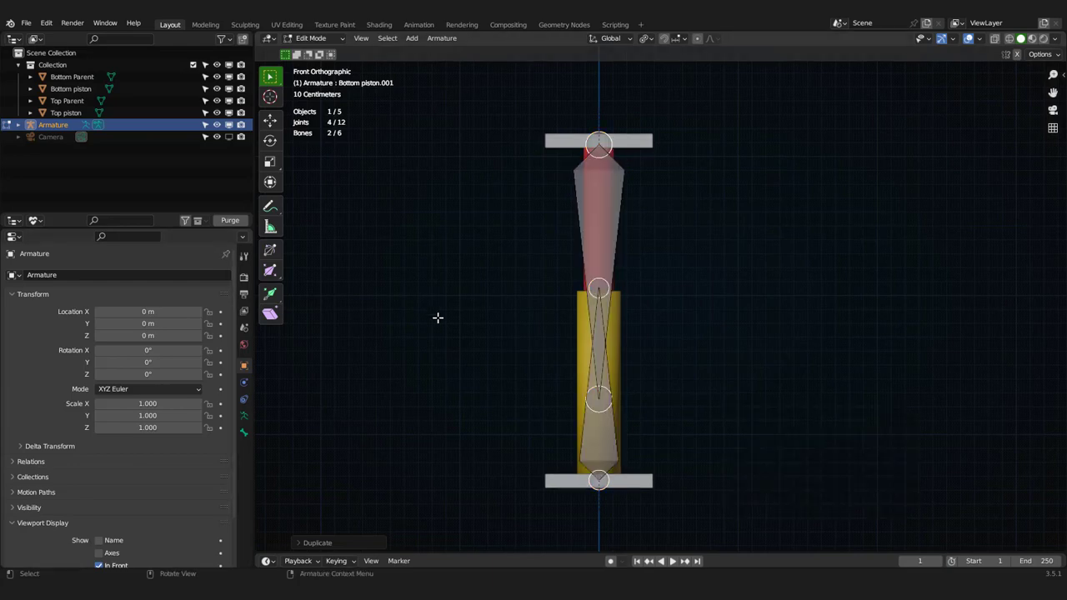
# Step: Show only the second bone layer and scale the duplicated piston bones down to about 0.35
pyautogui.scroll(-1, 521, 304)
pyautogui.moveTo(513, 317)
pyautogui.keyDown('shift'); pyautogui.mouseDown(button='middle')
pyautogui.moveTo(520, 301)
pyautogui.moveTo(527, 330)
pyautogui.mouseUp(button='middle'); pyautogui.keyUp('shift')
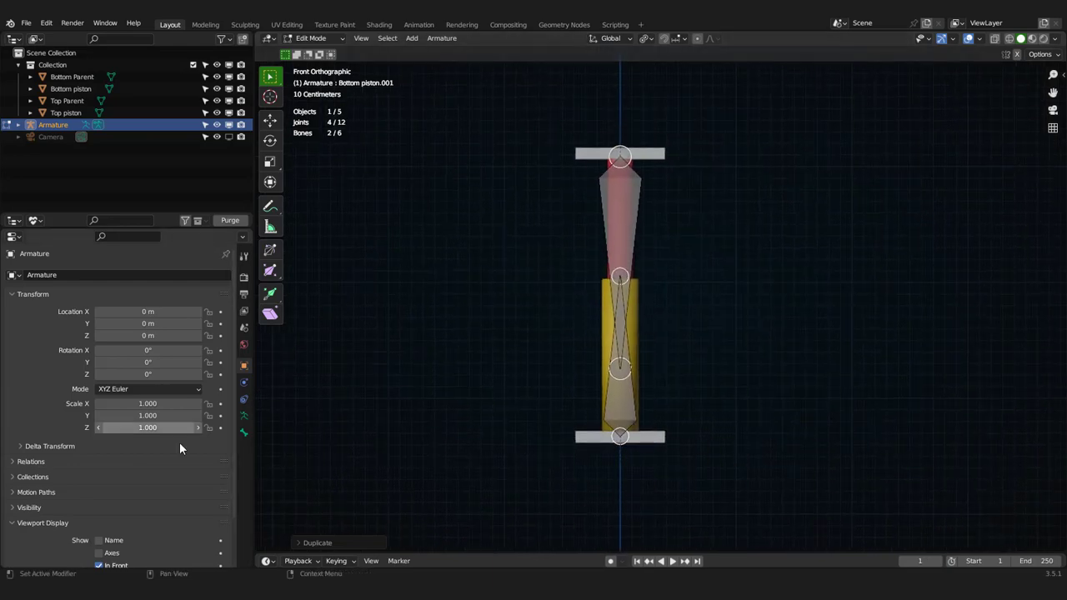
pyautogui.click(245, 415)
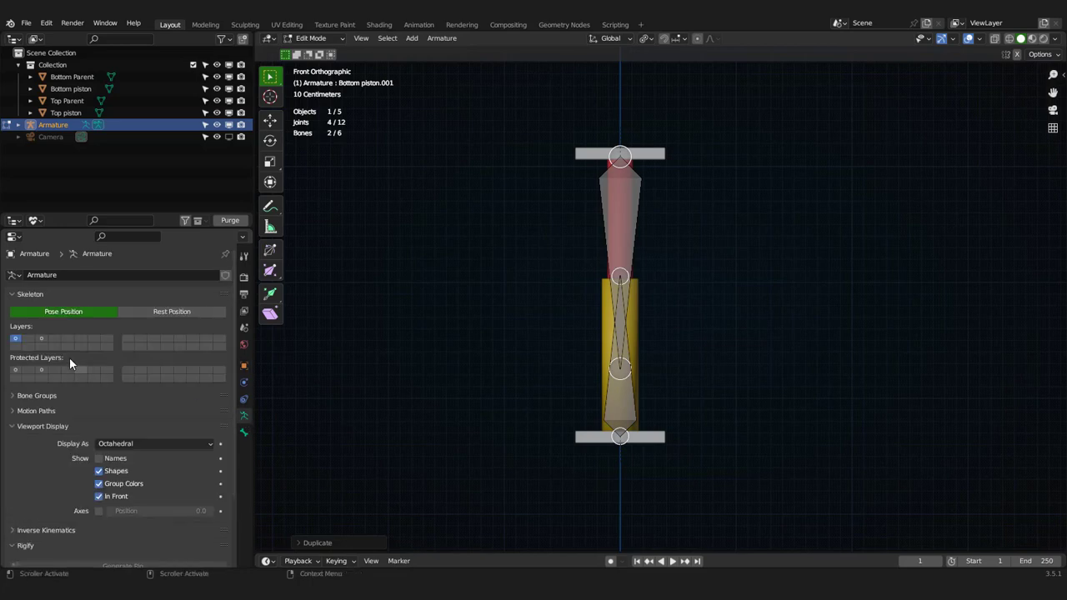
pyautogui.click(29, 339)
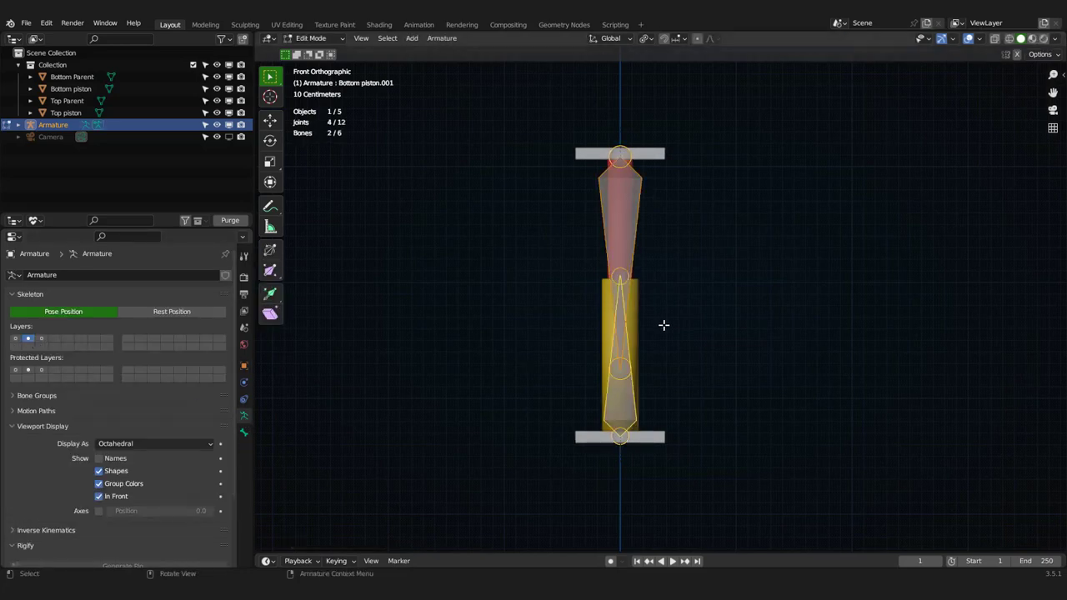
pyautogui.keyDown('shift'); pyautogui.moveTo(664, 325); pyautogui.dragTo(645, 338, button='middle'); pyautogui.keyUp('shift')
pyautogui.press('s')
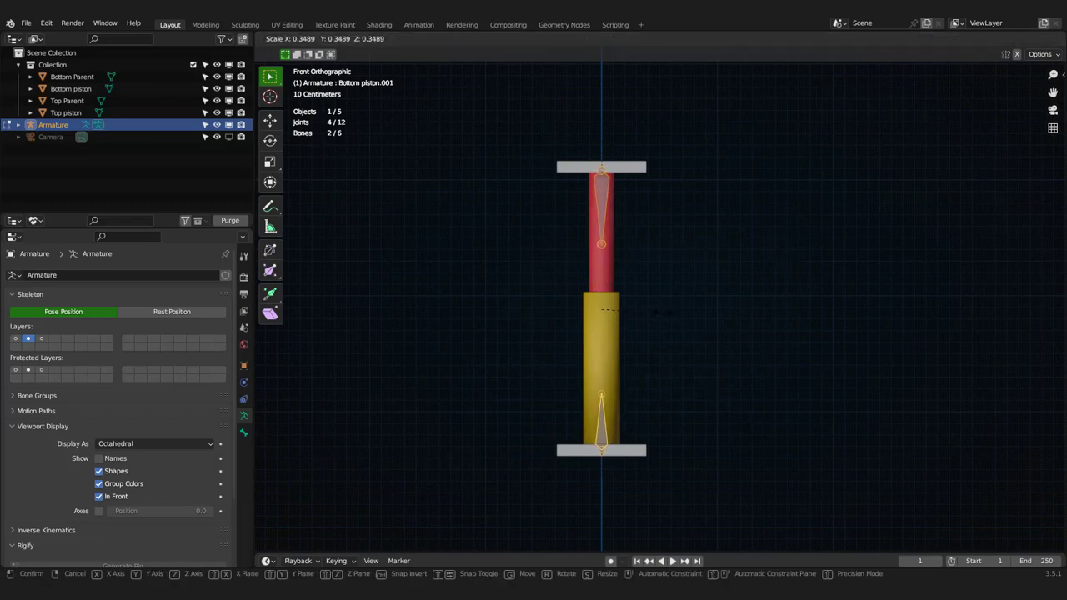
pyautogui.click(662, 312)
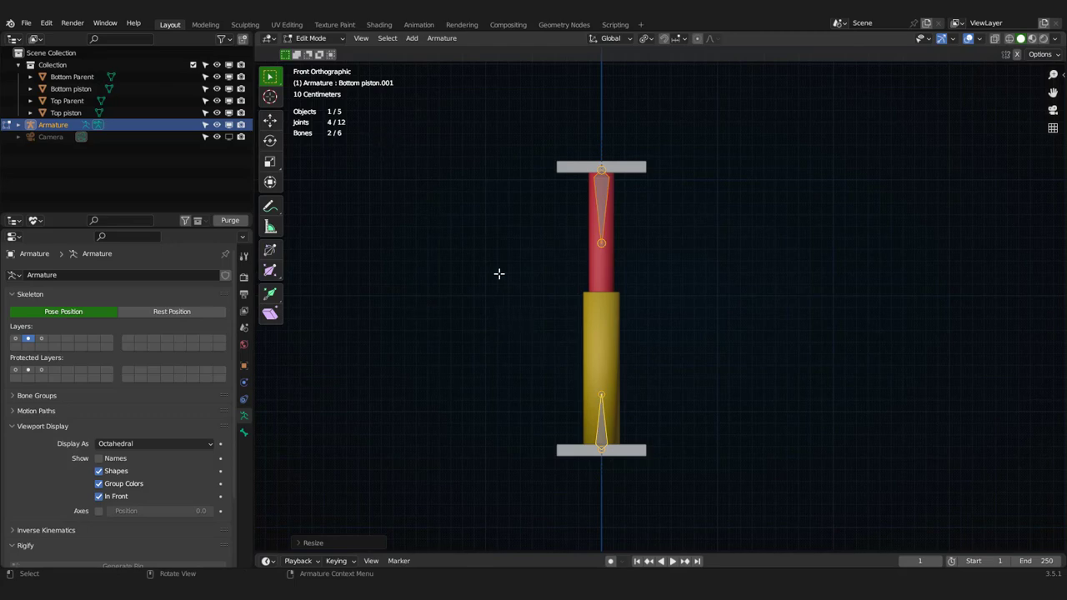
# Step: Check the Top piston.001 and Bottom piston.001 bones individually and set the armature's bone display to B-Bone
pyautogui.click(600, 207)
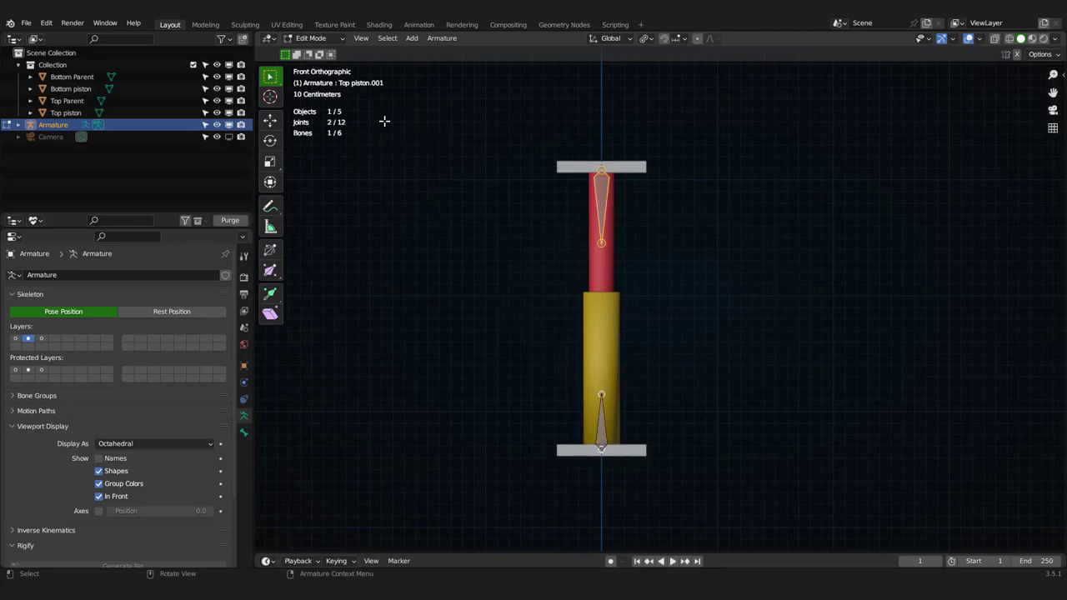
pyautogui.click(604, 429)
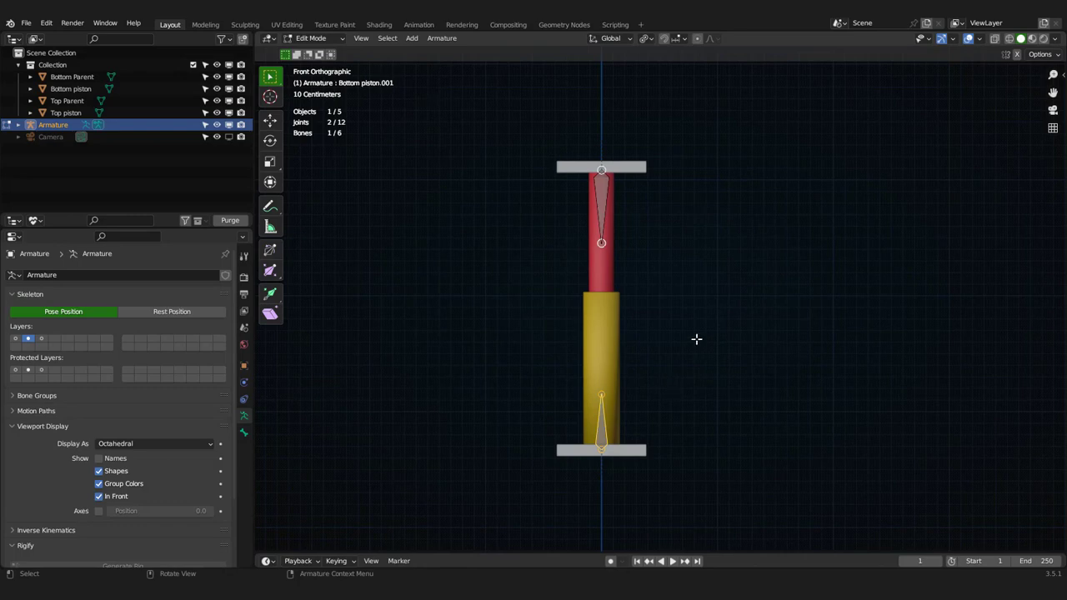
pyautogui.click(193, 444)
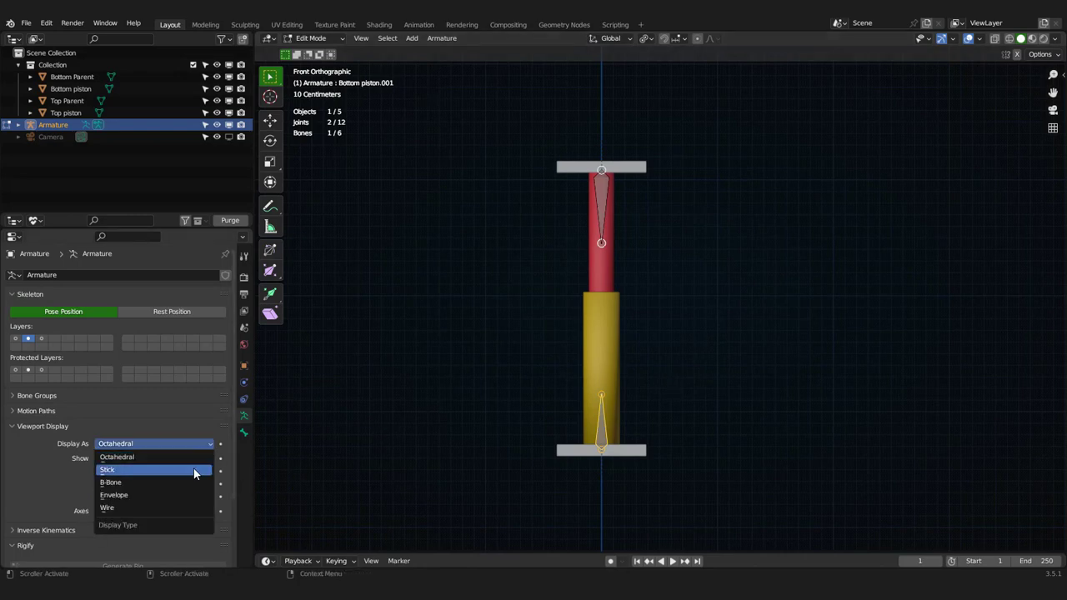
pyautogui.click(167, 482)
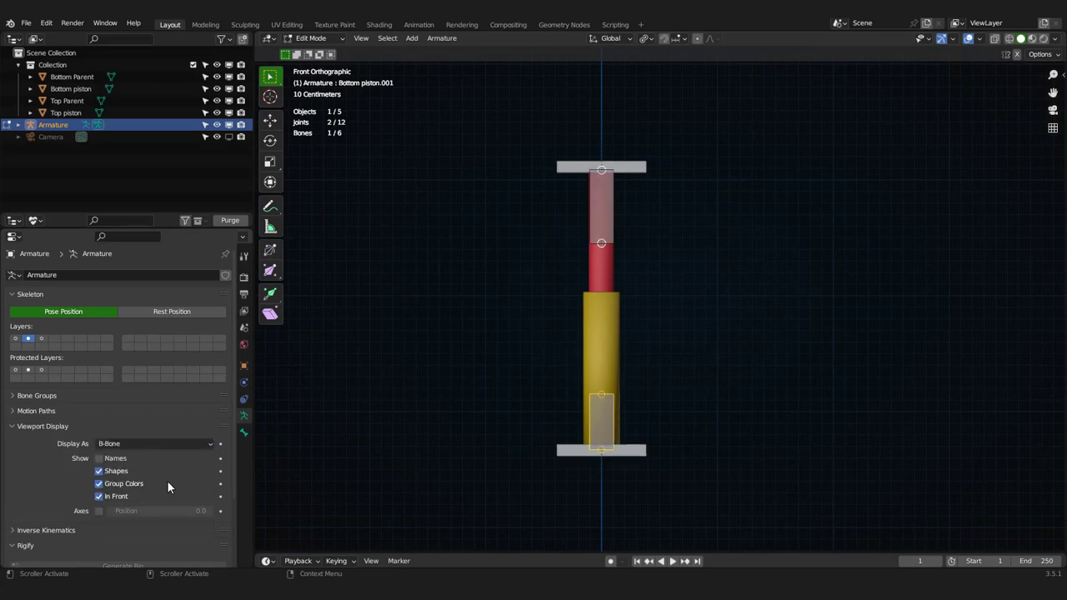
# Step: Scale the B-Bone display of both duplicated piston bones up to about twice its thickness
pyautogui.keyDown('shift'); pyautogui.click(598, 221); pyautogui.keyUp('shift')
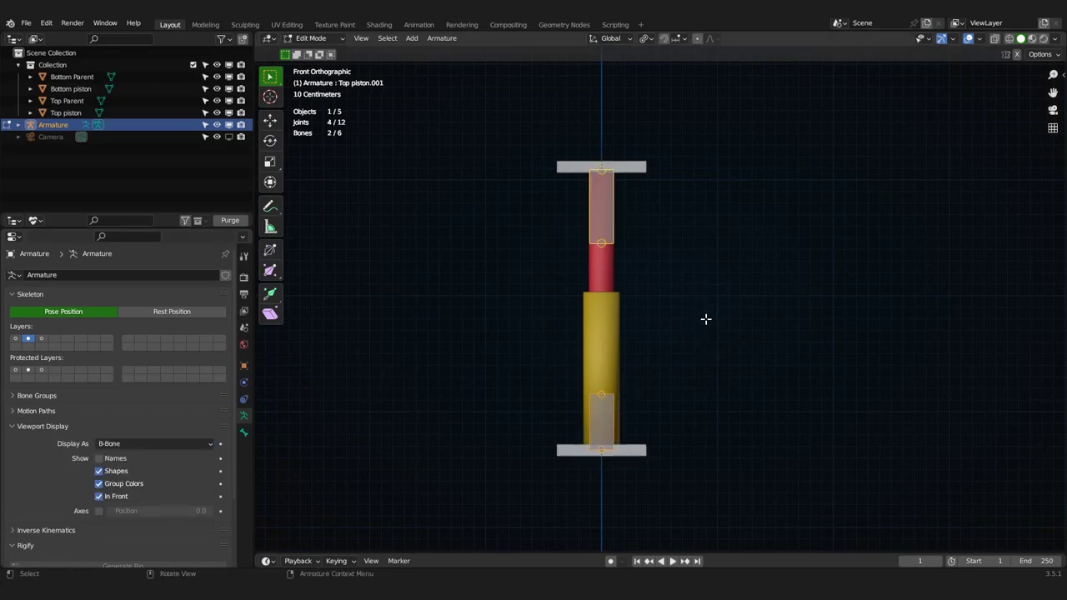
pyautogui.hotkey('ctrl', 'alt', 's')
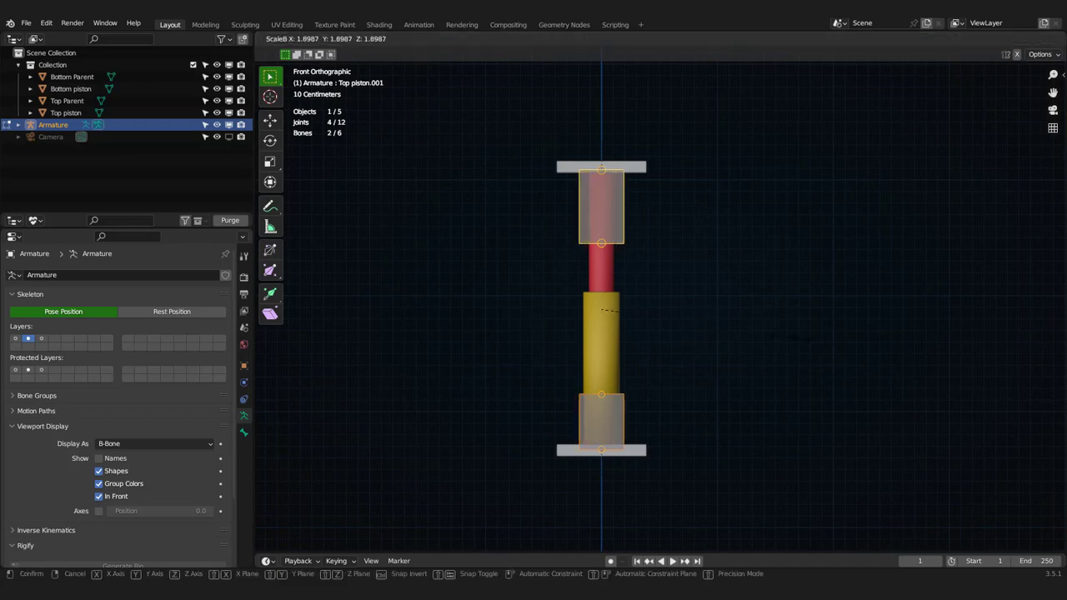
pyautogui.click(834, 345)
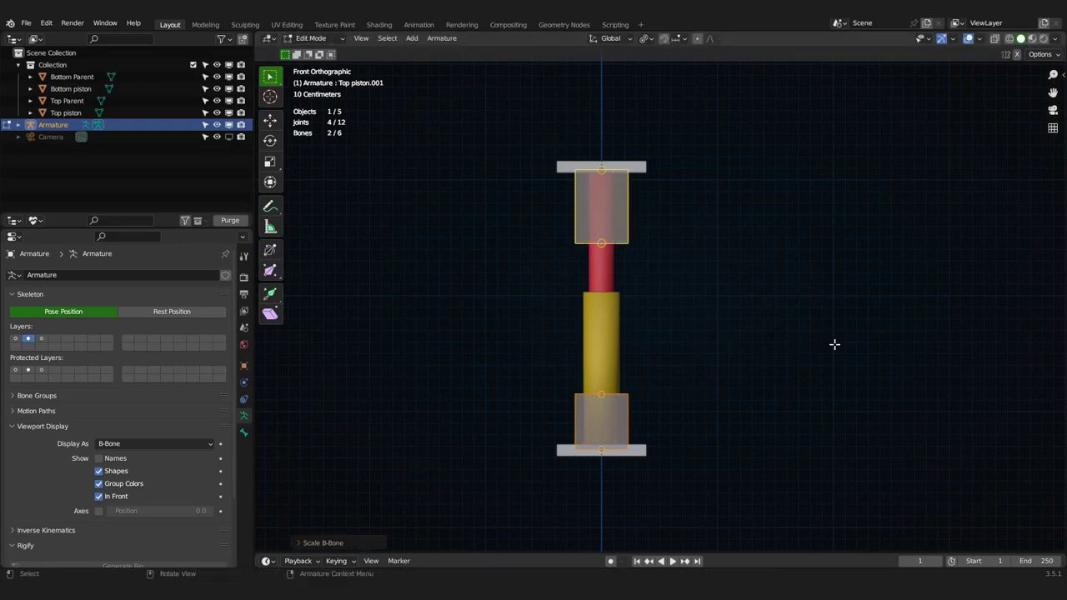
# Step: Show the first bone layer together with the second and scale the Top piston bone's B-Bone display down to about half its thickness
pyautogui.keyDown('shift'); pyautogui.click(27, 339); pyautogui.keyUp('shift')
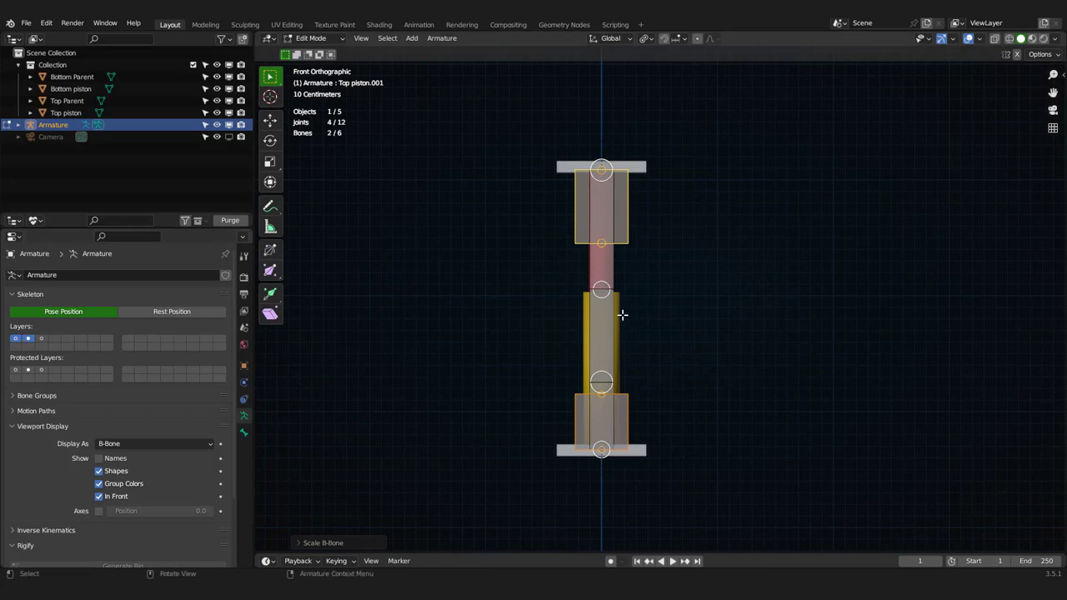
pyautogui.click(605, 267)
pyautogui.keyDown('shift'); pyautogui.moveTo(625, 270); pyautogui.dragTo(695, 276, button='middle'); pyautogui.keyUp('shift')
pyautogui.scroll(1, 625, 311)
pyautogui.hotkey('ctrl', 'alt', 's')
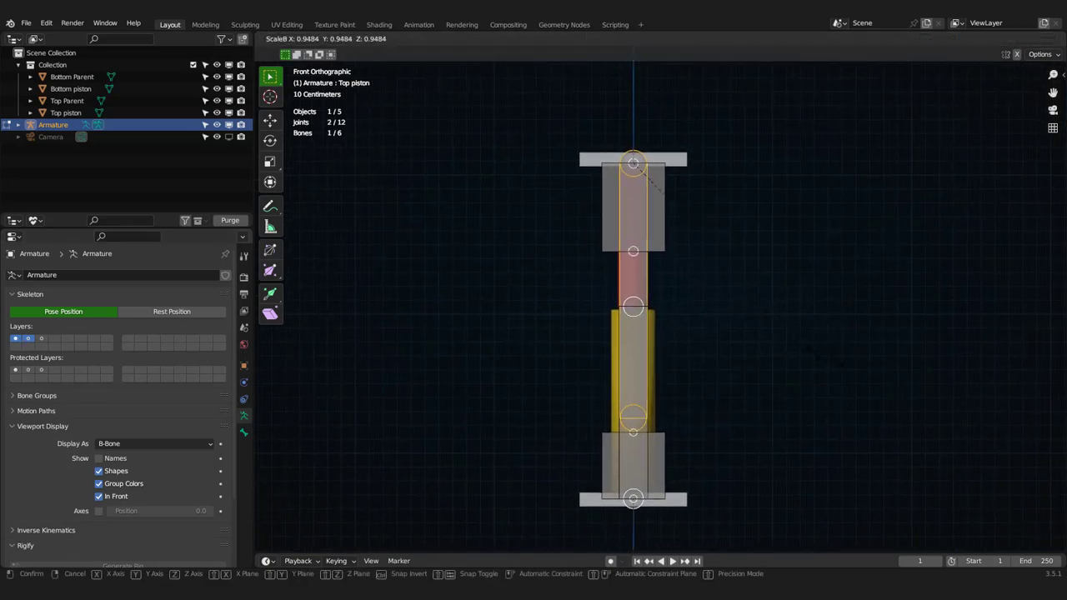
pyautogui.click(762, 374)
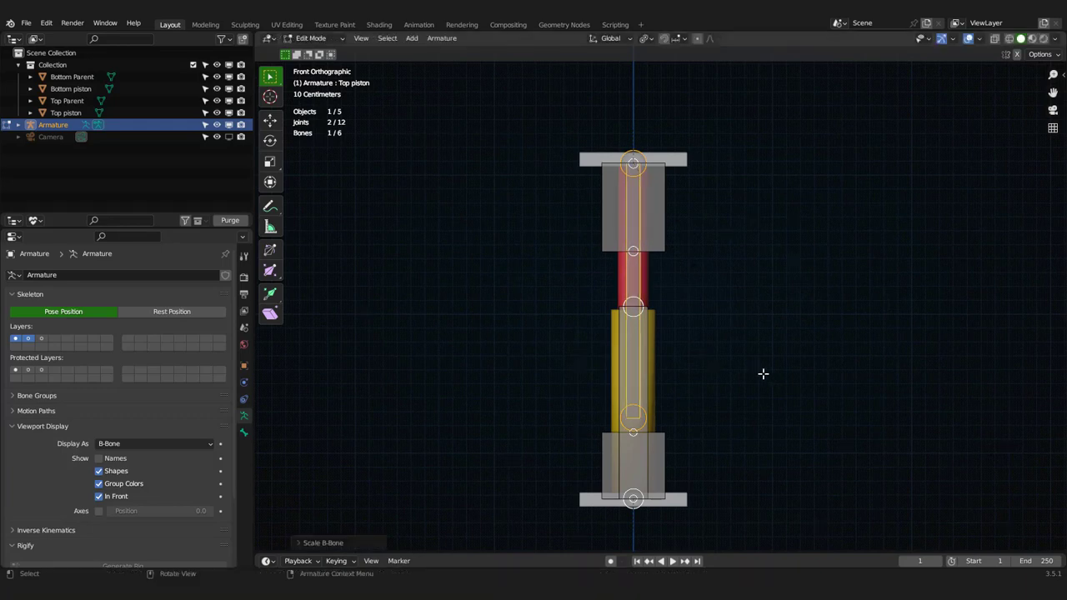
# Step: Deselect all bones, switch the armature to Pose Mode and view the whole piston in perspective
pyautogui.moveTo(741, 372); pyautogui.dragTo(751, 311, button='middle')
pyautogui.click(700, 317)
pyautogui.hotkey('ctrl', 'Tab')
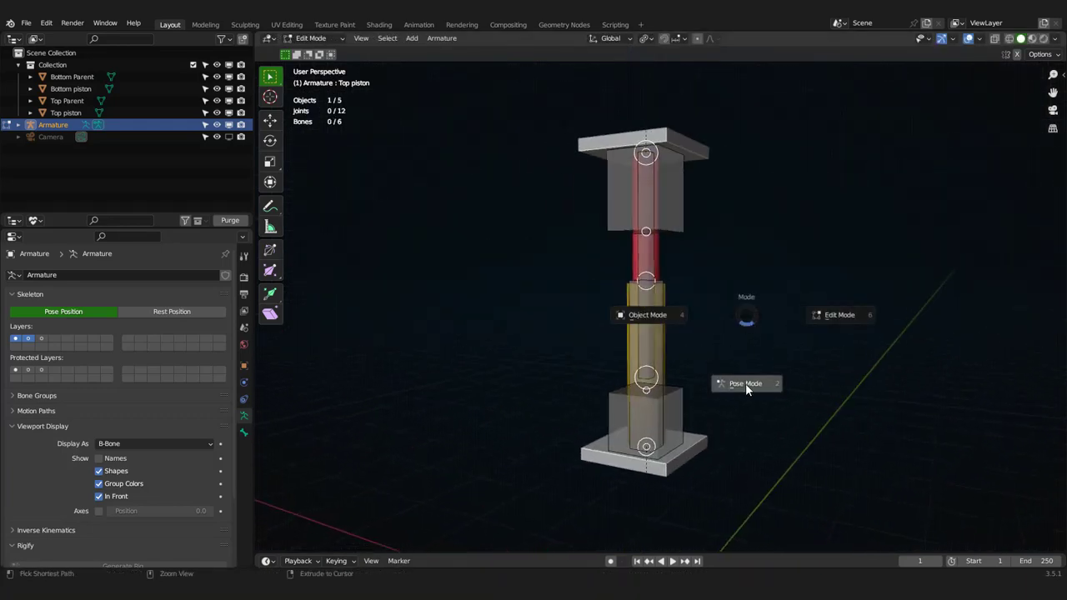
pyautogui.click(745, 384)
pyautogui.moveTo(737, 384); pyautogui.dragTo(674, 329, button='middle')
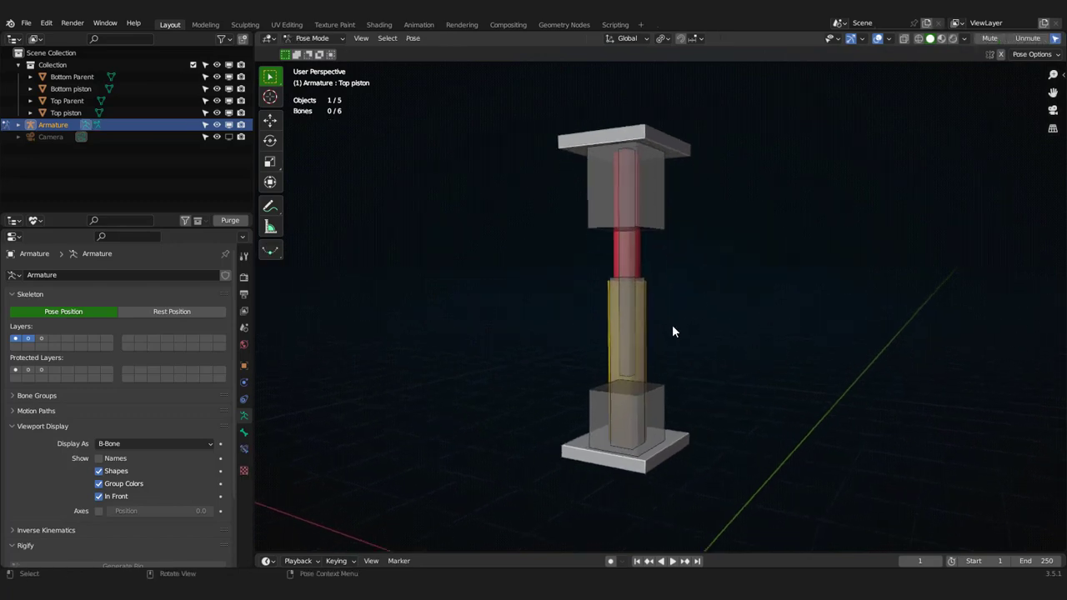
pyautogui.scroll(2, 681, 360)
pyautogui.moveTo(686, 376); pyautogui.dragTo(679, 383, button='middle')
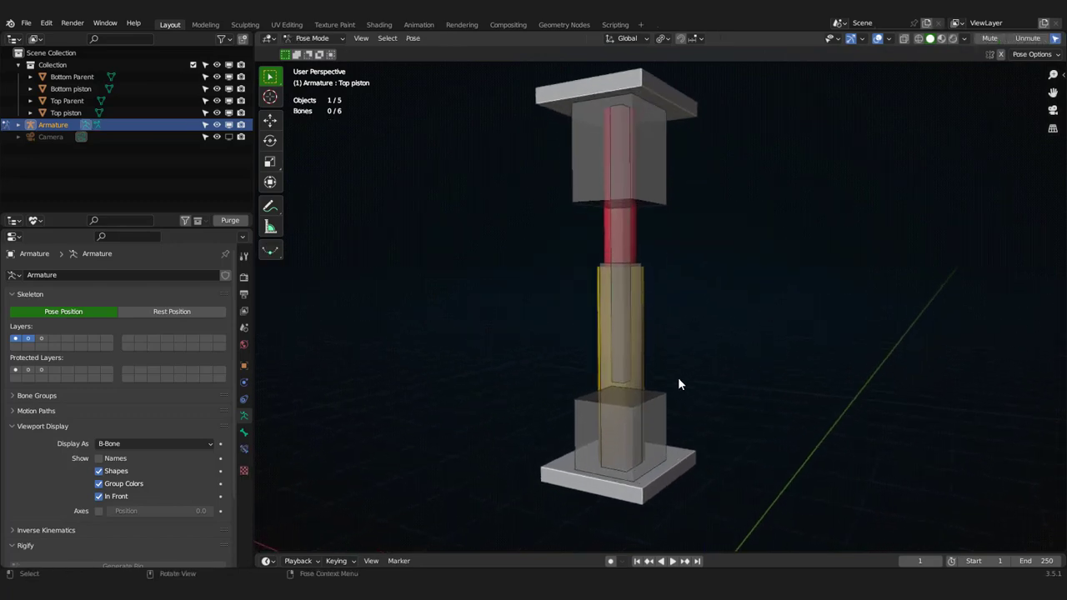
pyautogui.click(662, 403)
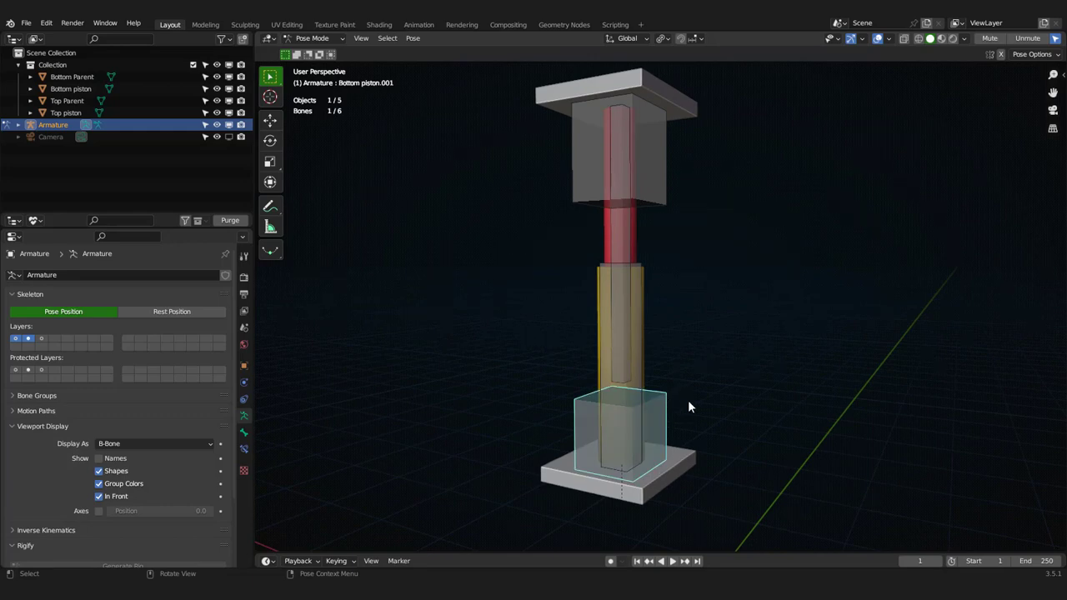
pyautogui.keyDown('shift'); pyautogui.click(622, 233); pyautogui.keyUp('shift')
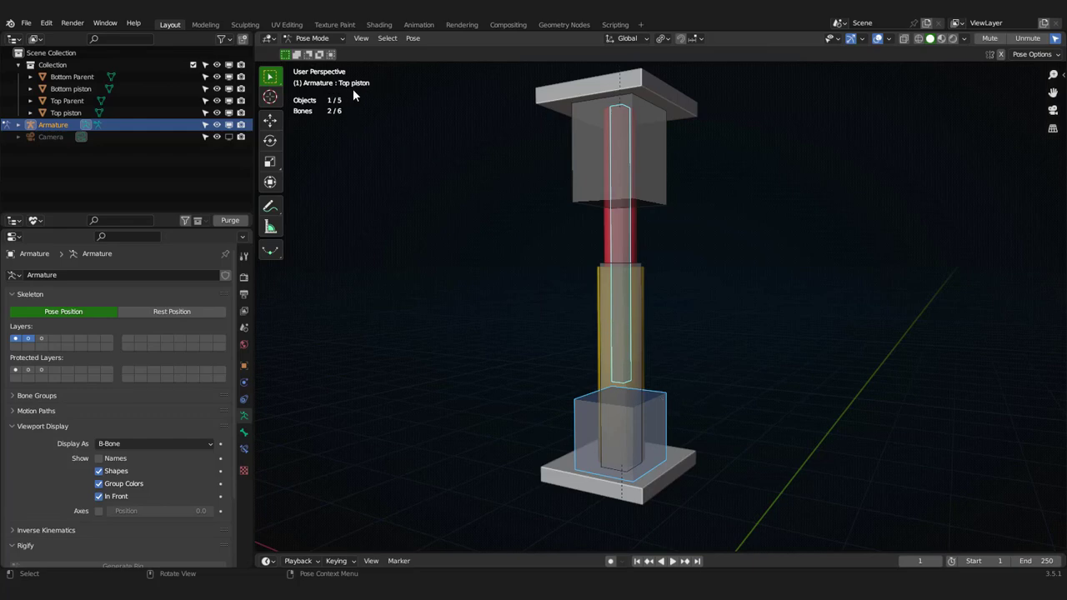
pyautogui.click(922, 356)
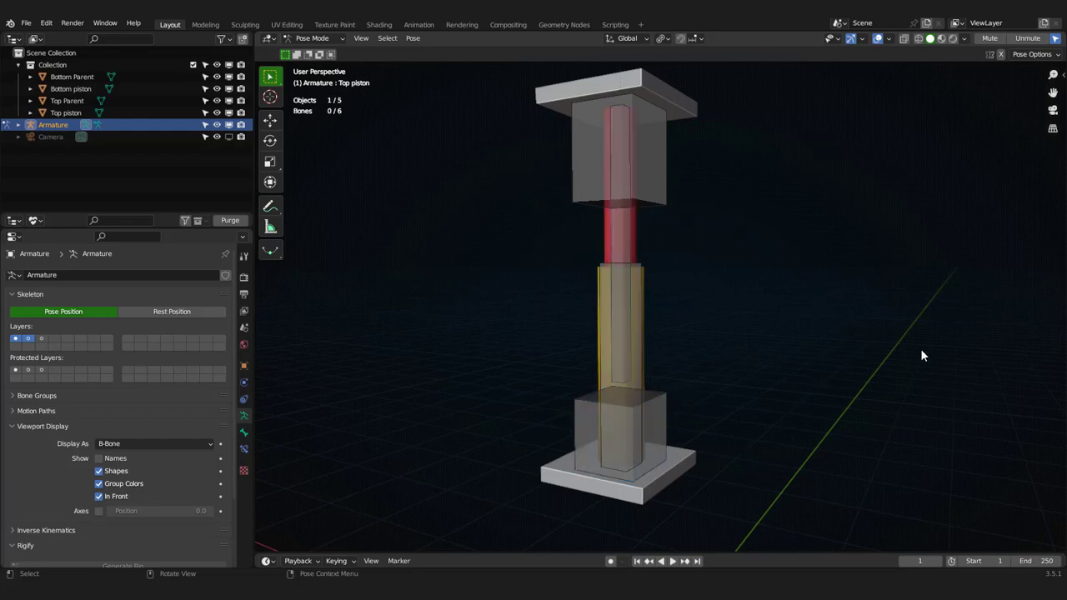
# Step: Add a Damped Track constraint to the Top piston bone with Bottom piston.001 as its target
pyautogui.click(642, 417)
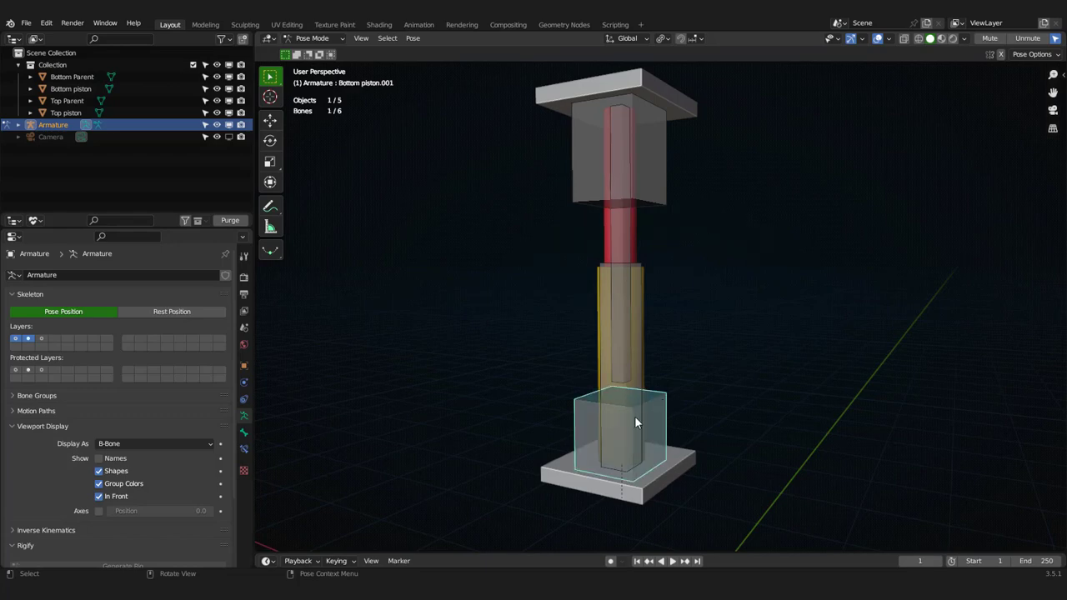
pyautogui.keyDown('shift'); pyautogui.click(622, 241); pyautogui.keyUp('shift')
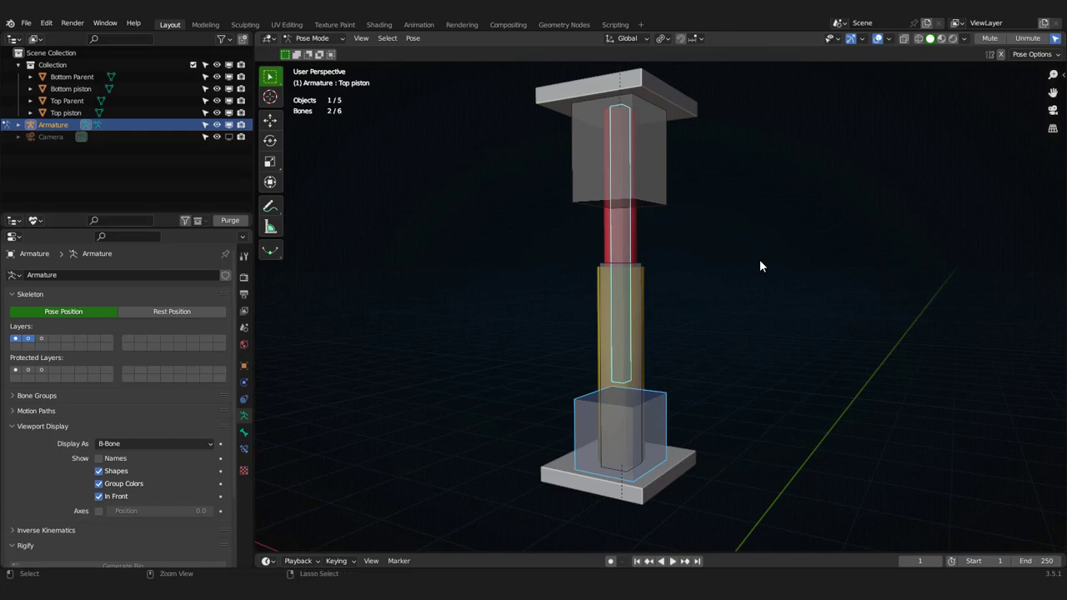
pyautogui.hotkey('ctrl', 'shift', 'c')
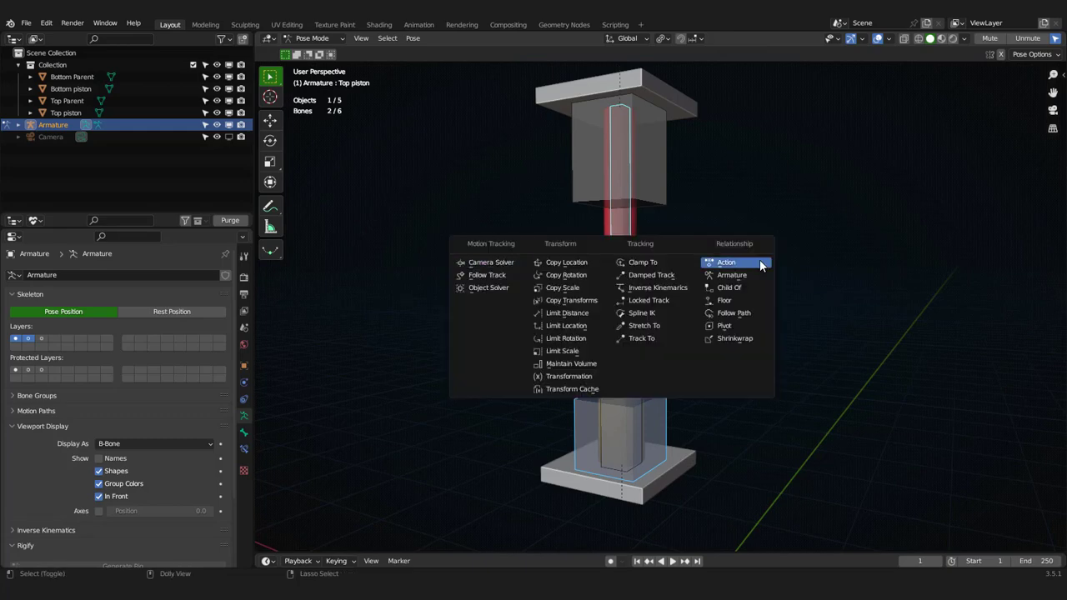
pyautogui.click(649, 277)
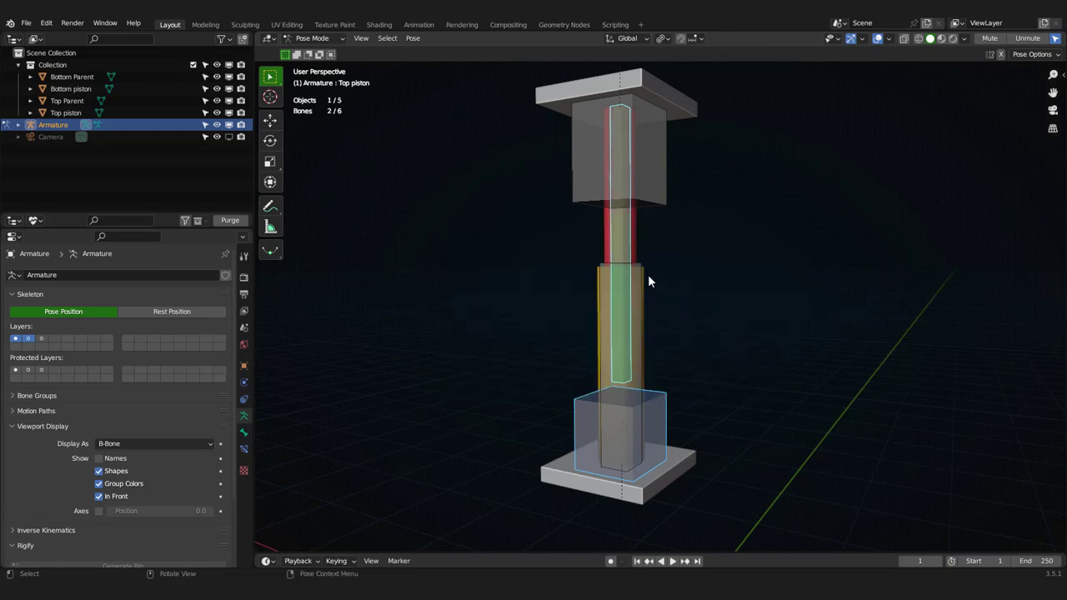
# Step: Add a Damped Track constraint to the Bottom piston bone targeting Top piston.001, and clear the selection
pyautogui.click(663, 199)
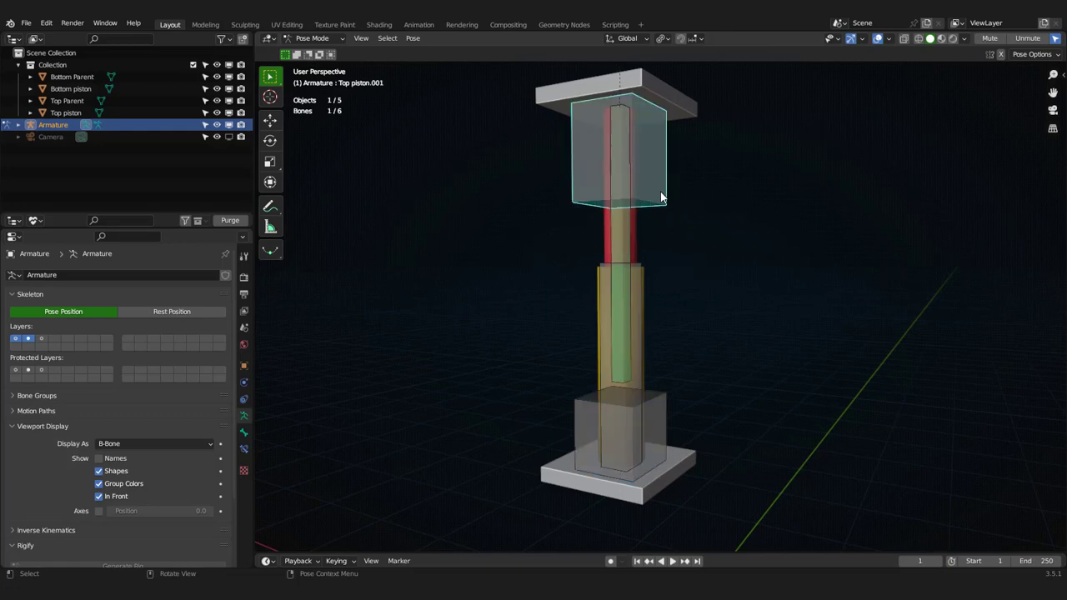
pyautogui.keyDown('shift'); pyautogui.click(640, 297); pyautogui.keyUp('shift')
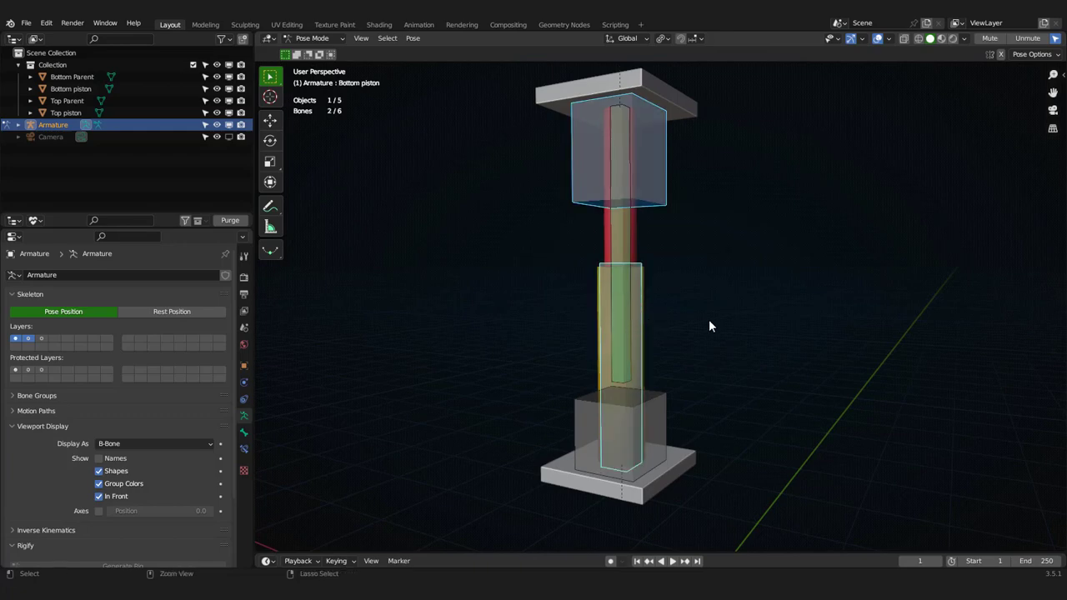
pyautogui.hotkey('ctrl', 'shift', 'c')
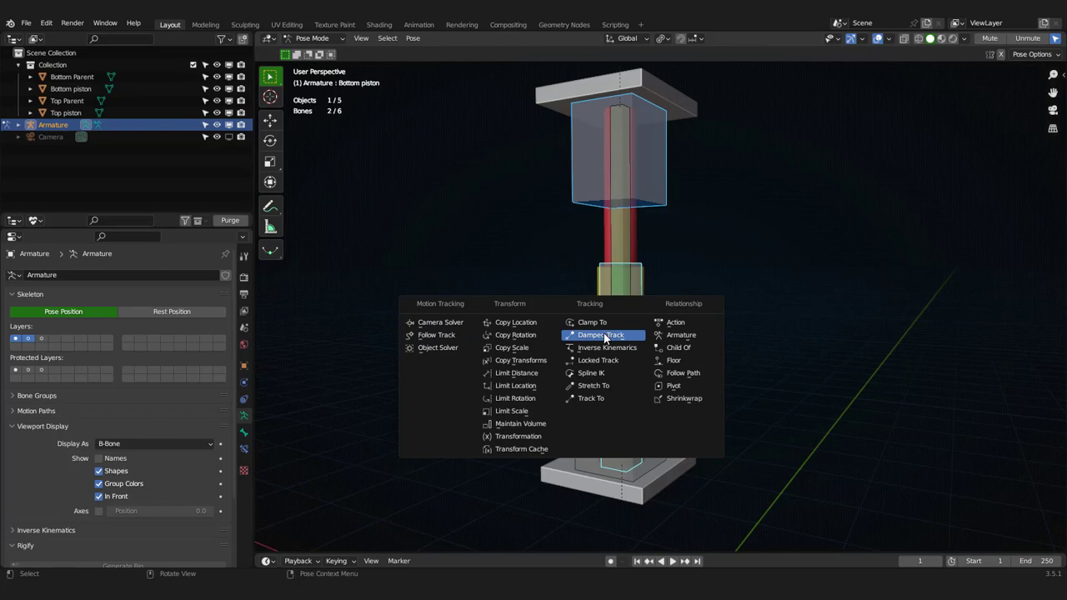
pyautogui.click(605, 335)
pyautogui.moveTo(686, 351); pyautogui.dragTo(725, 342, button='middle')
pyautogui.click(729, 338)
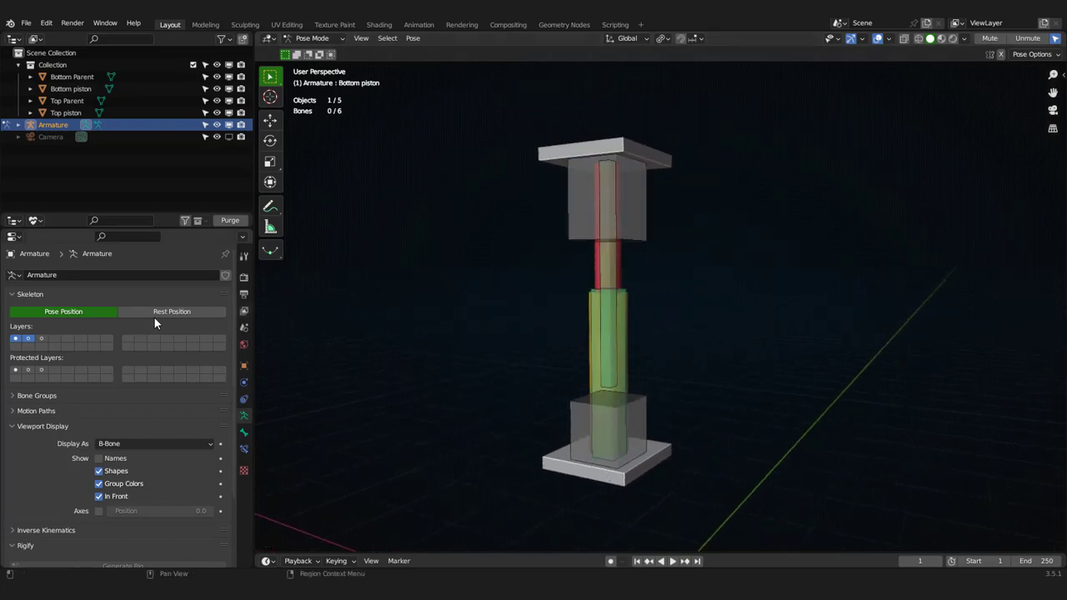
# Step: Show the third bone layer with the parent bones alongside the first two layers
pyautogui.click(43, 336)
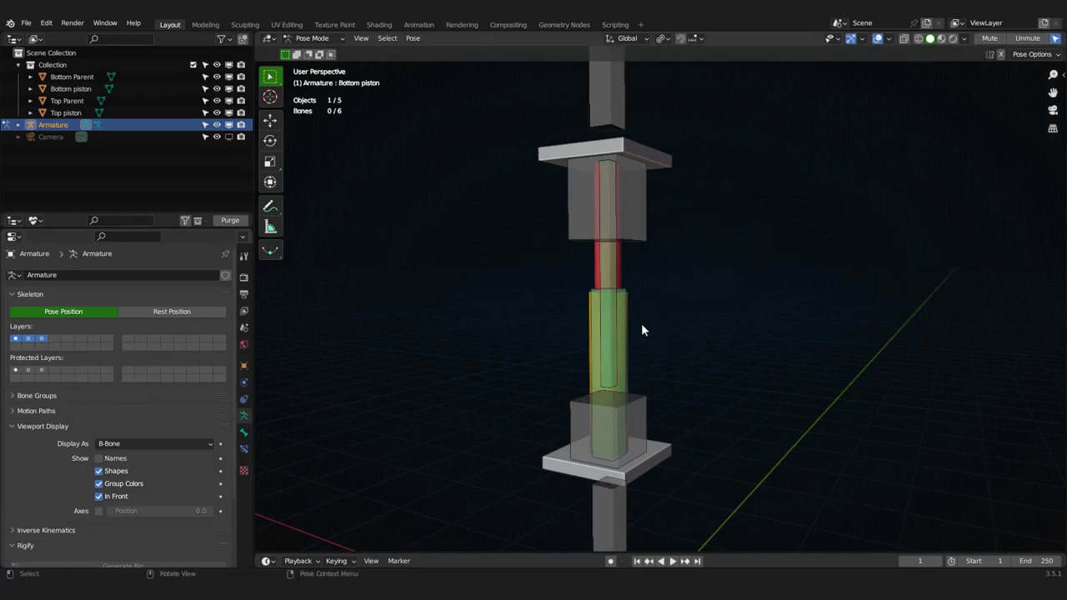
pyautogui.scroll(-3, 641, 322)
pyautogui.moveTo(668, 334); pyautogui.dragTo(670, 241, button='middle')
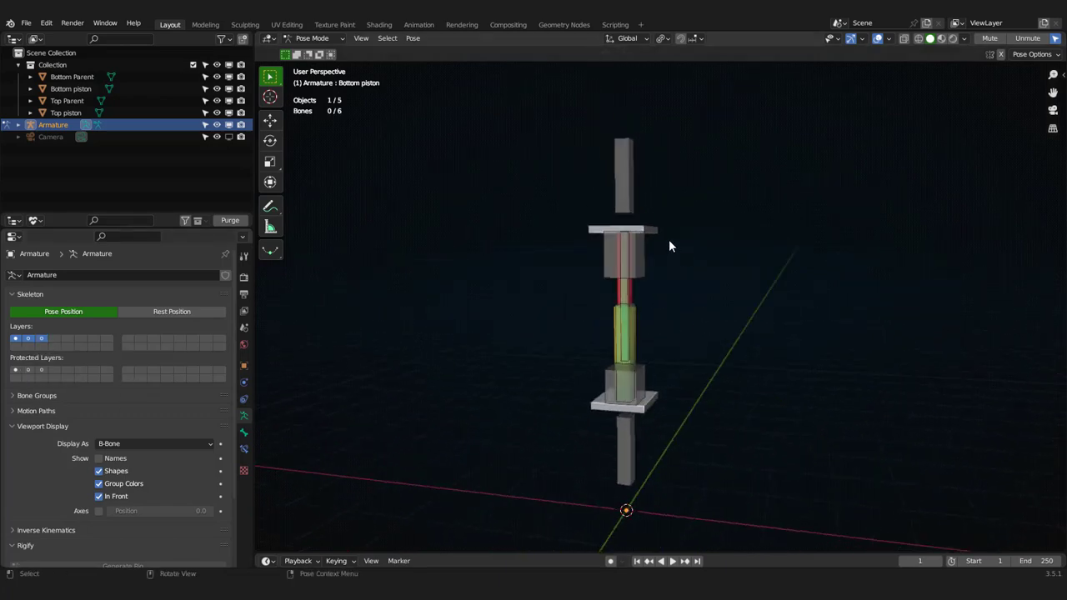
# Step: Try moving the Top Parent bone around to test how the piston bones track each other, cancelling each move
pyautogui.click(627, 194)
pyautogui.moveTo(638, 278); pyautogui.dragTo(684, 290, button='middle')
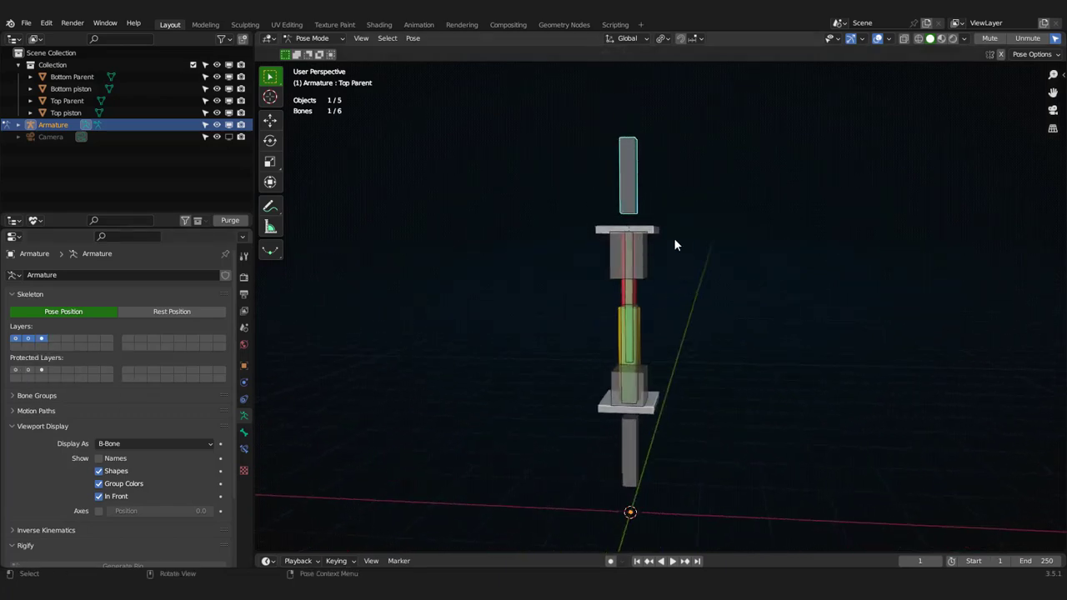
pyautogui.press('g')
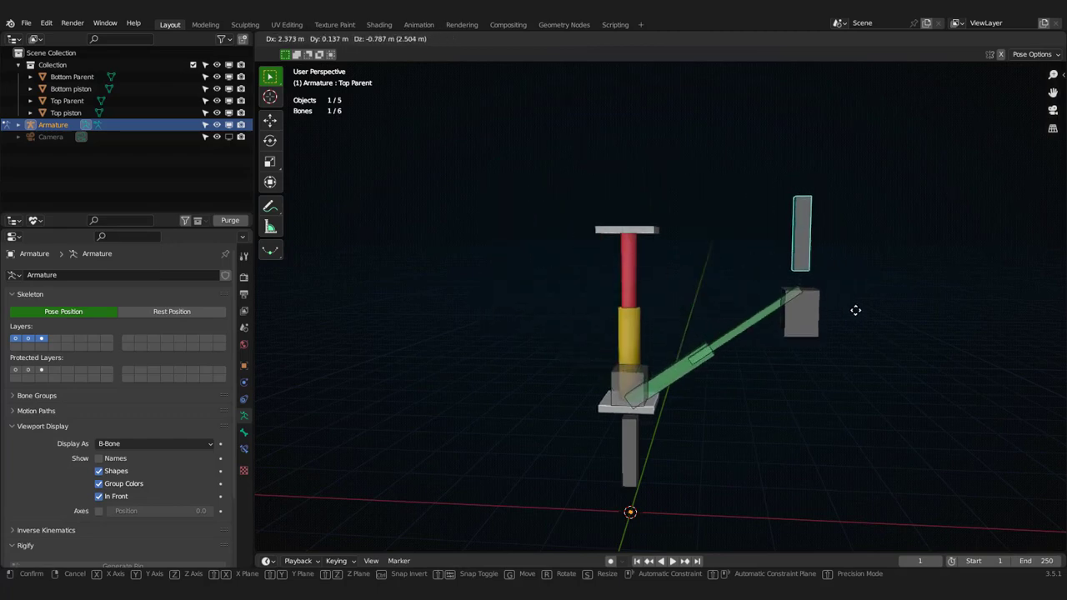
pyautogui.rightClick(823, 302)
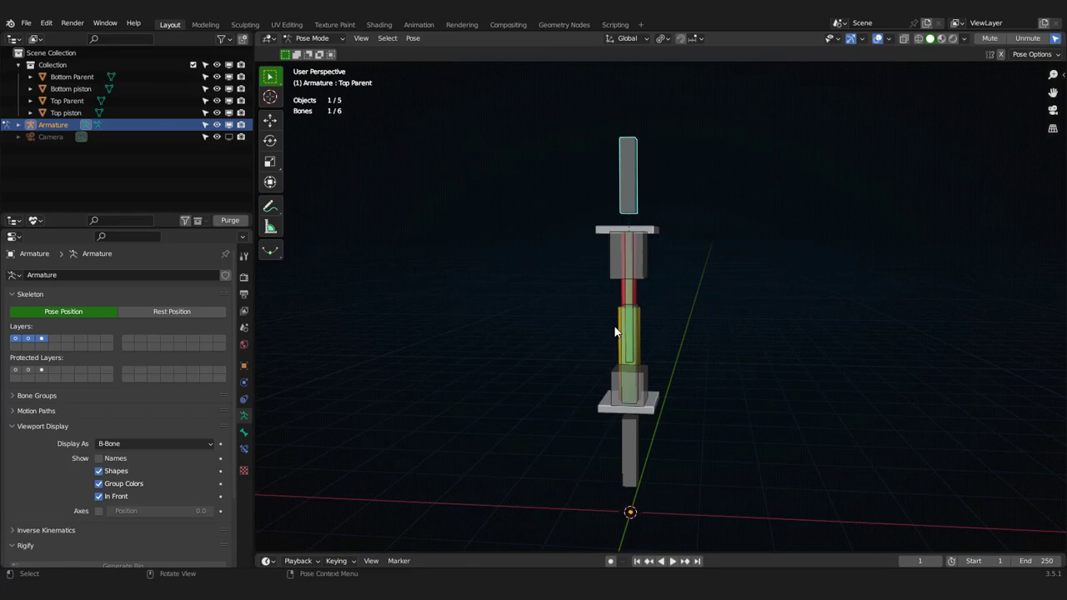
pyautogui.press('g')
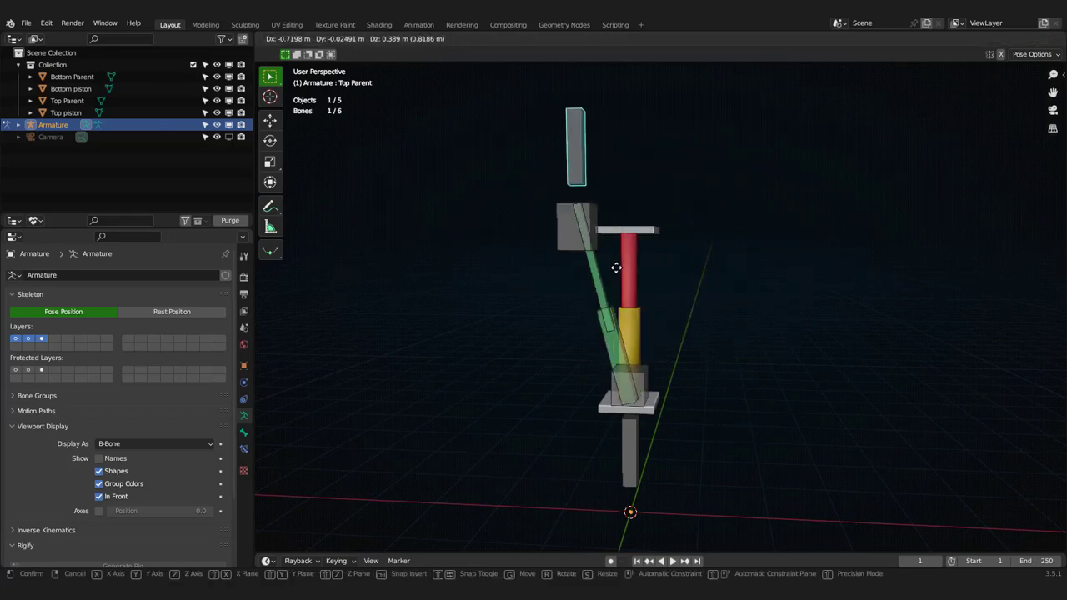
pyautogui.rightClick(668, 287)
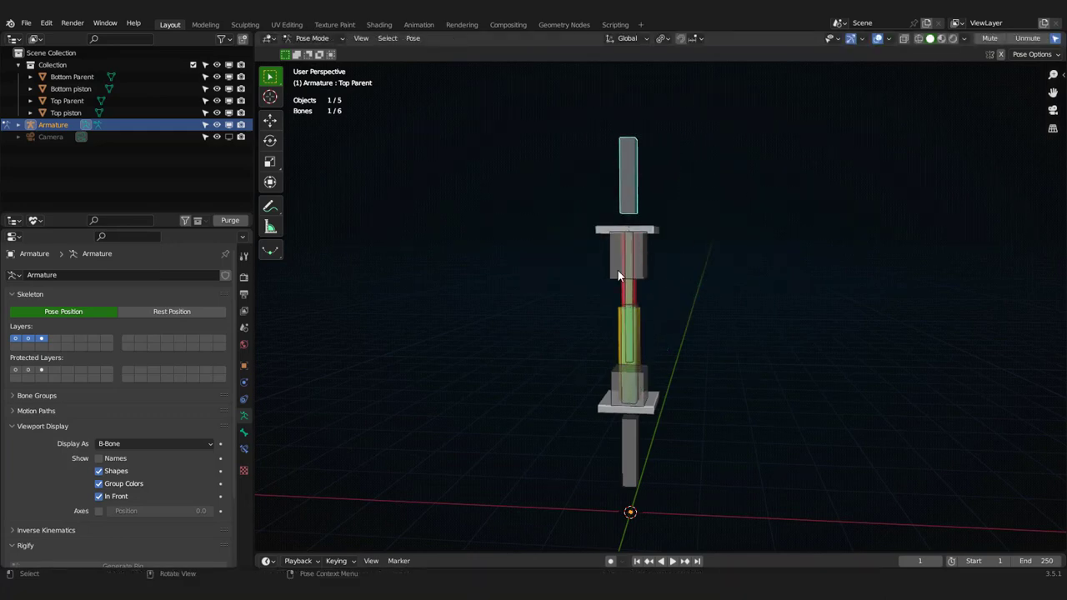
pyautogui.scroll(2, 609, 269)
pyautogui.scroll(-2, 602, 270)
pyautogui.keyDown('shift'); pyautogui.moveTo(620, 306); pyautogui.dragTo(642, 259, button='middle'); pyautogui.keyUp('shift')
pyautogui.scroll(1, 632, 289)
pyautogui.scroll(-1, 639, 154)
pyautogui.keyDown('shift'); pyautogui.moveTo(650, 185); pyautogui.dragTo(651, 194, button='middle'); pyautogui.keyUp('shift')
pyautogui.scroll(-1, 652, 199)
pyautogui.scroll(1, 653, 204)
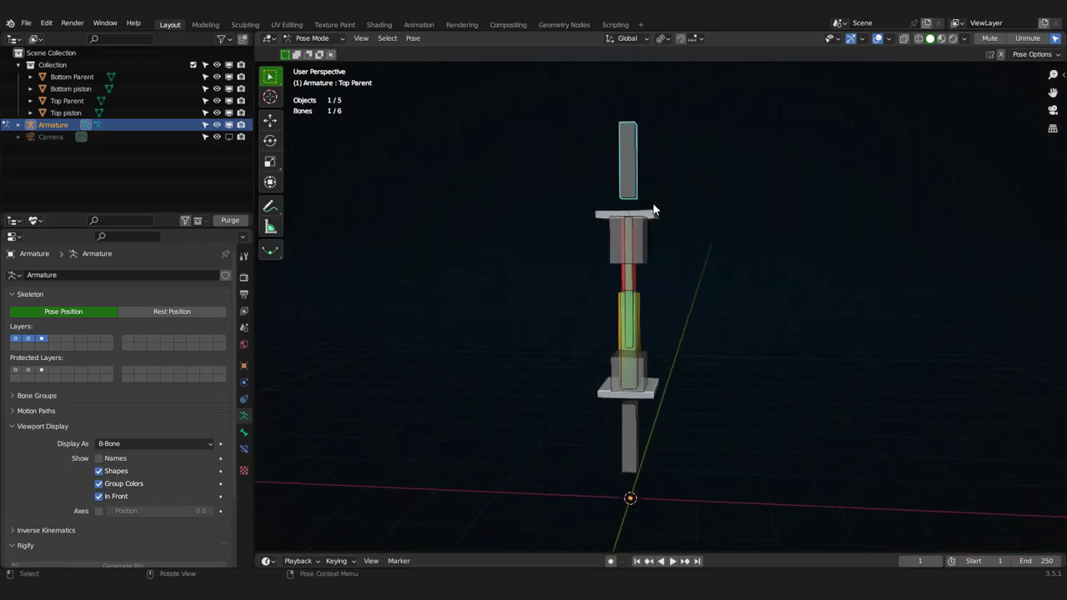
pyautogui.scroll(1, 656, 241)
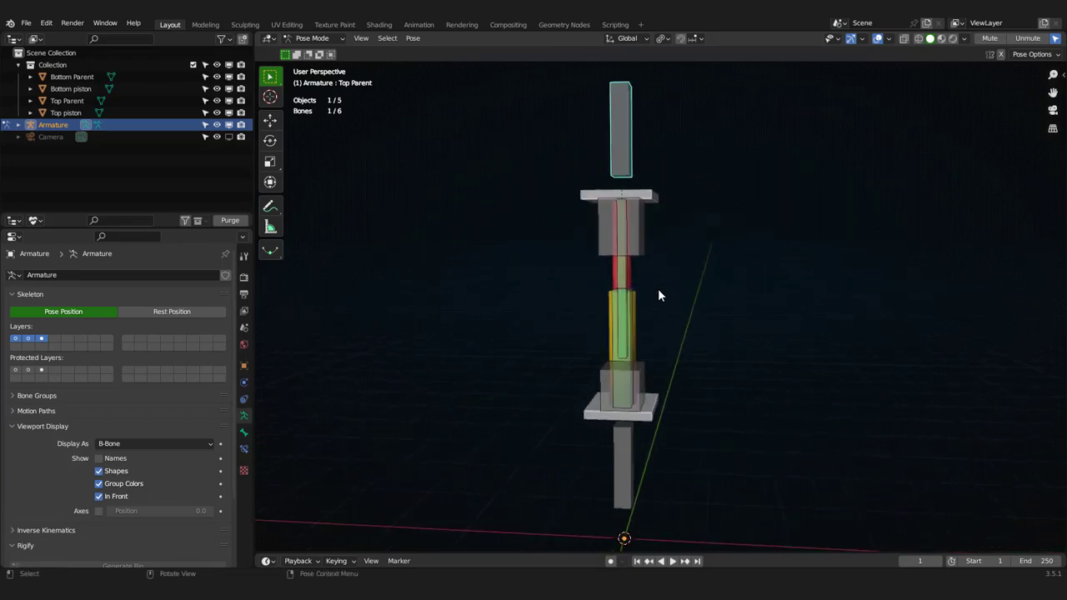
# Step: Disable the Deform option on the helper bones Bottom piston.001 and Top piston.001
pyautogui.click(604, 384)
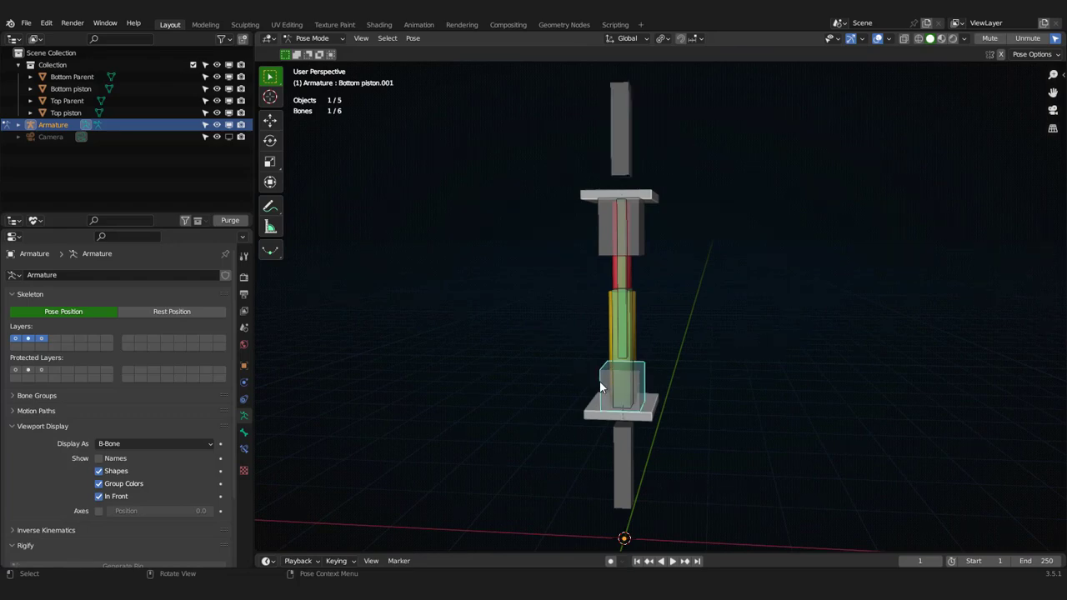
pyautogui.keyDown('shift'); pyautogui.click(644, 247); pyautogui.keyUp('shift')
pyautogui.keyDown('shift'); pyautogui.moveTo(678, 218); pyautogui.dragTo(692, 259, button='middle'); pyautogui.keyUp('shift')
pyautogui.scroll(-1, 685, 240)
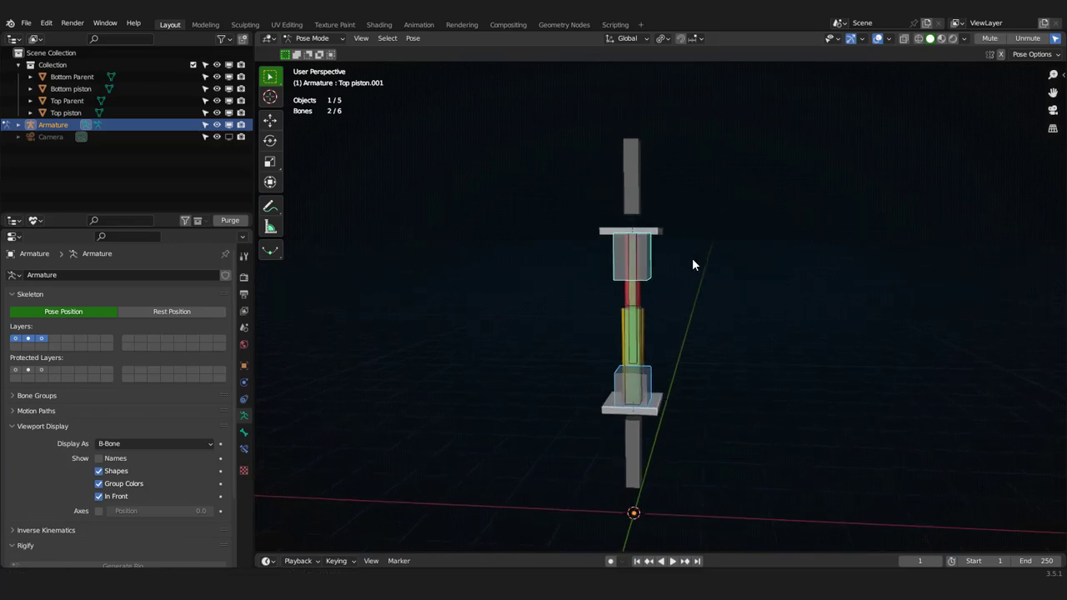
pyautogui.keyDown('shift'); pyautogui.moveTo(692, 324); pyautogui.dragTo(693, 291, button='middle'); pyautogui.keyUp('shift')
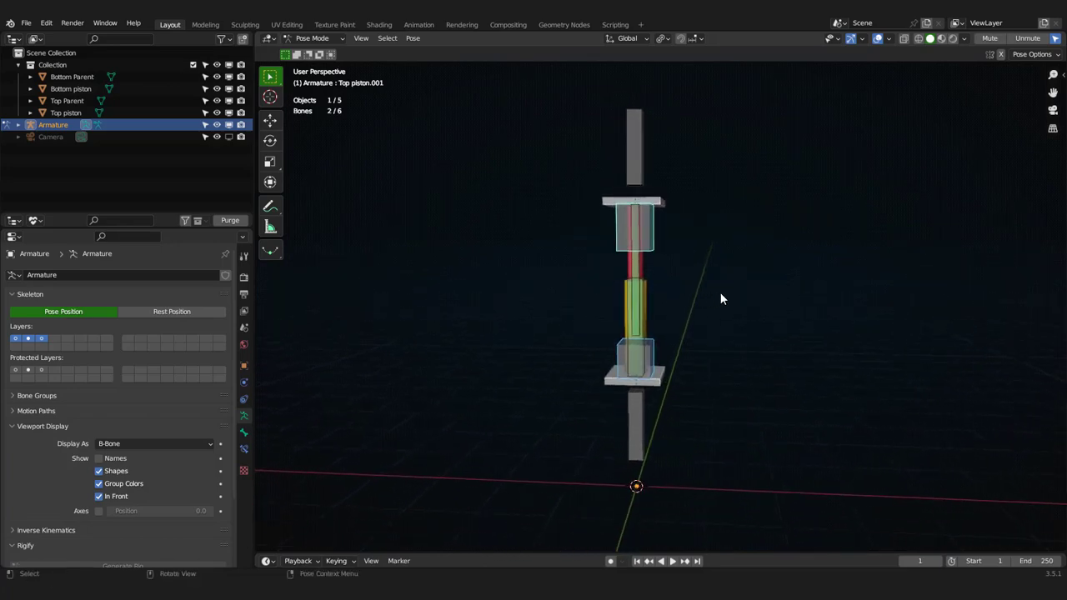
pyautogui.hotkey('shift', 'w')
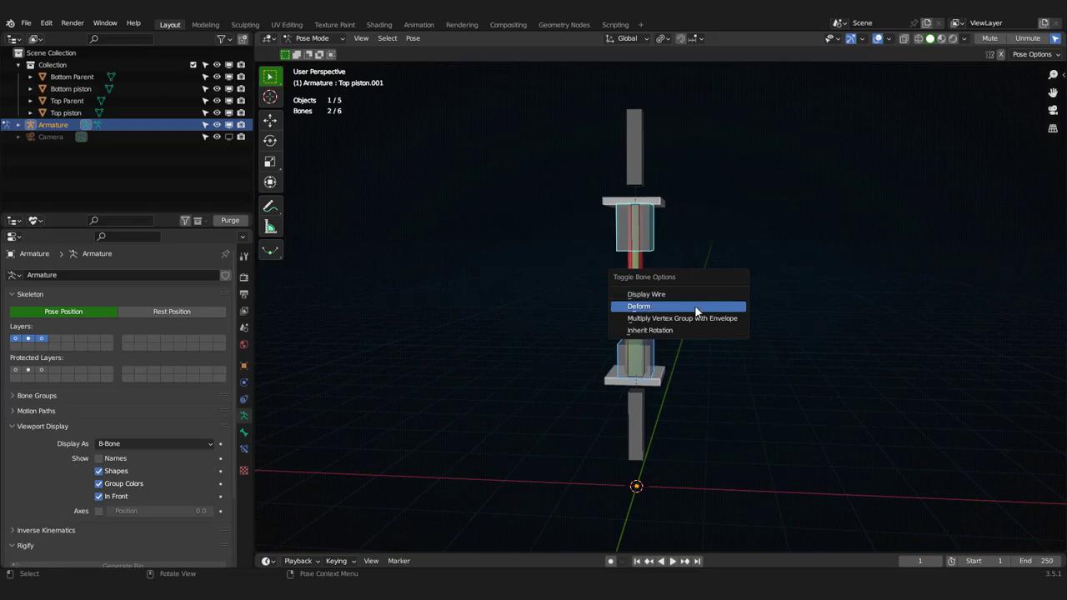
pyautogui.click(699, 309)
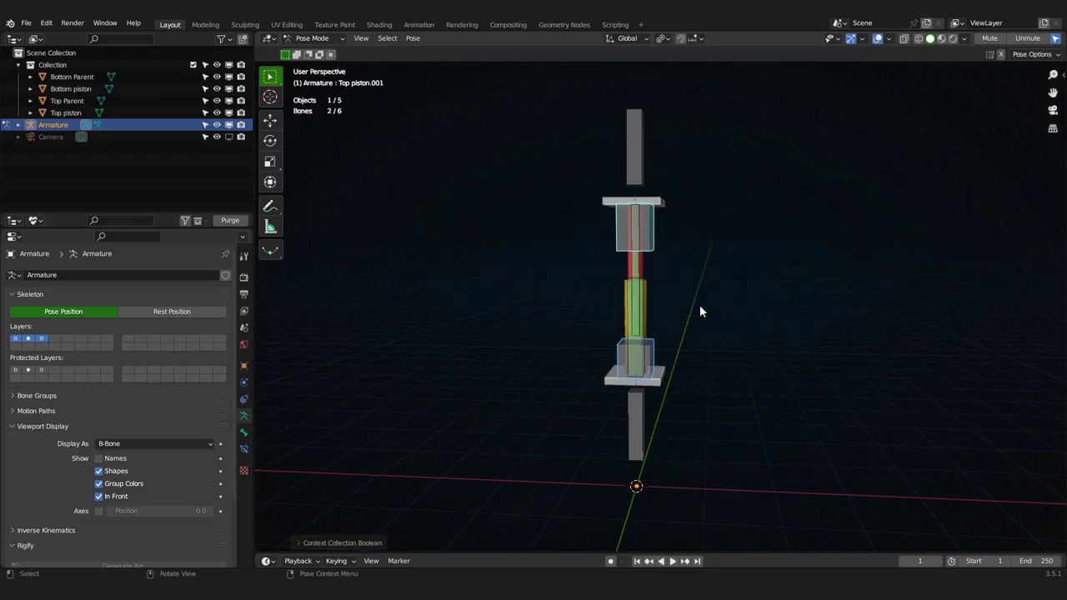
pyautogui.click(317, 542)
pyautogui.click(385, 538)
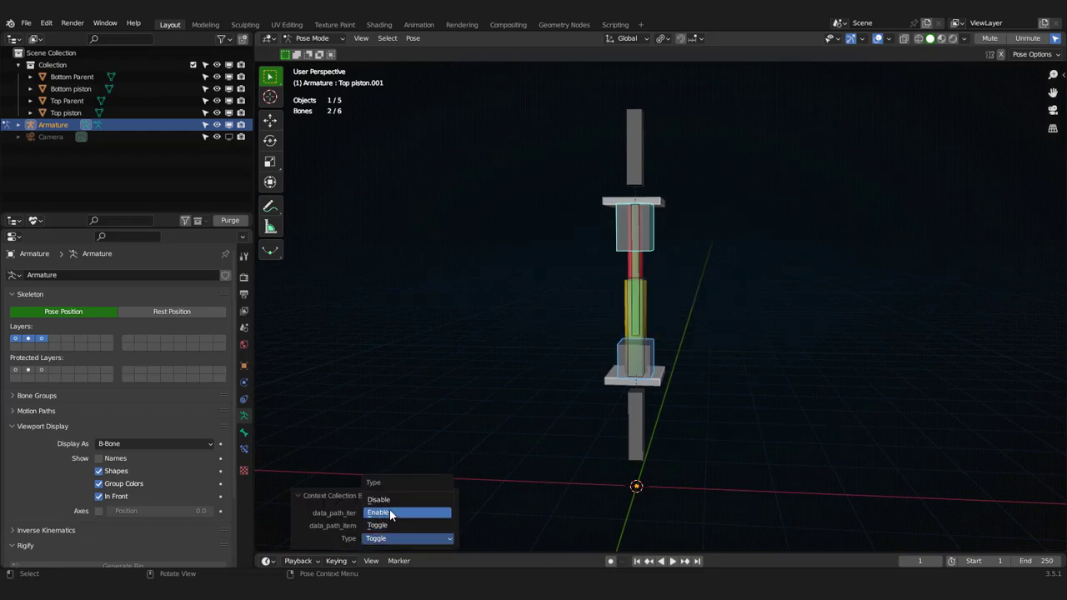
pyautogui.click(380, 500)
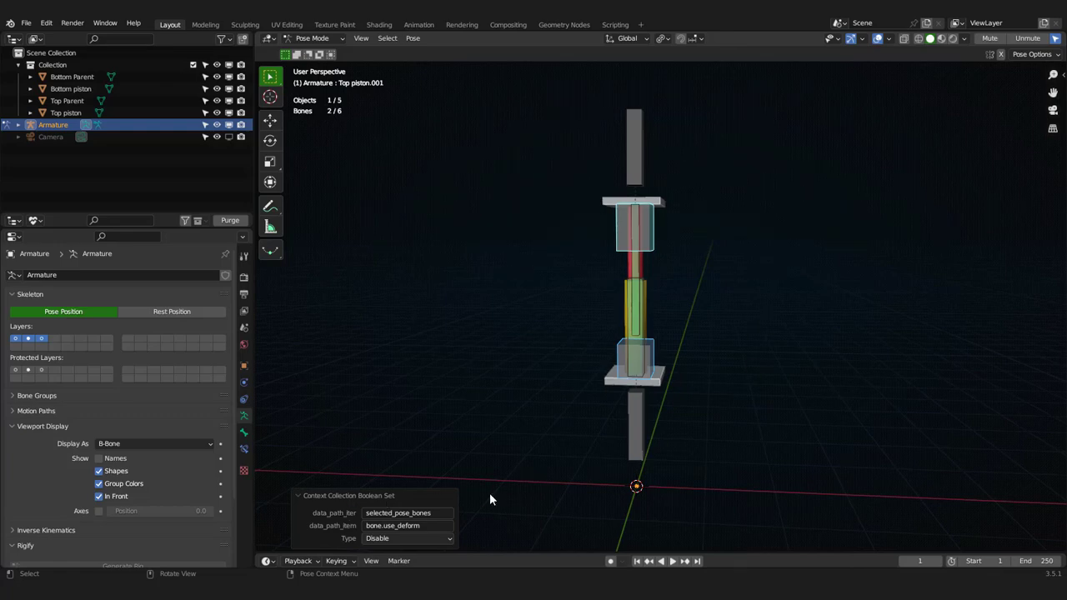
pyautogui.click(345, 495)
# Step: Switch the armature to Object Mode and clear the object selection
pyautogui.moveTo(641, 400); pyautogui.dragTo(614, 351, button='middle')
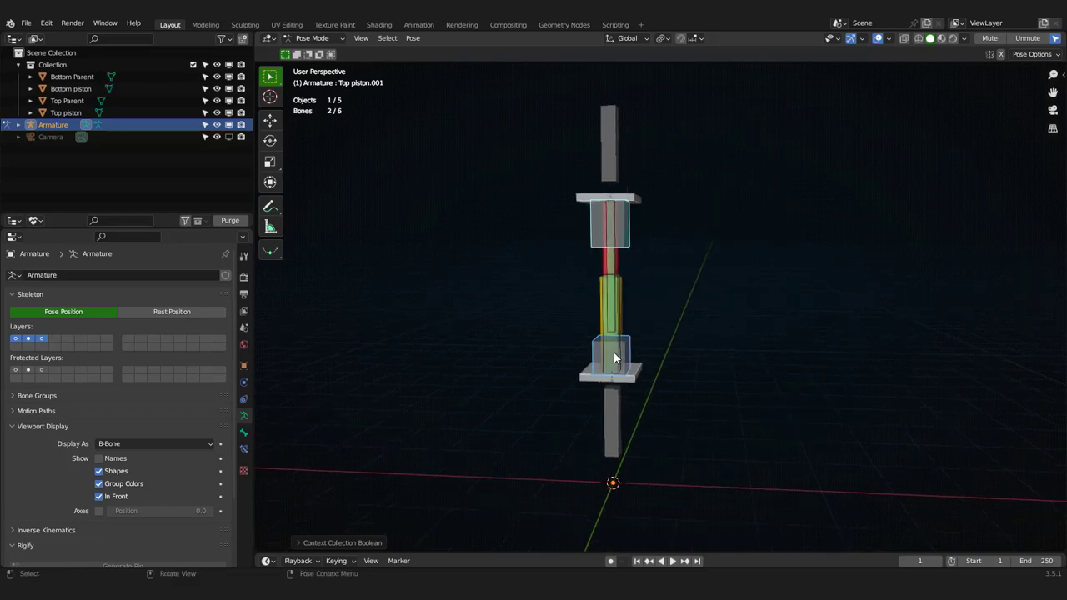
pyautogui.hotkey('ctrl', 'Tab')
pyautogui.keyDown('shift'); pyautogui.moveTo(631, 253); pyautogui.dragTo(641, 283, button='middle'); pyautogui.keyUp('shift')
pyautogui.click(692, 281)
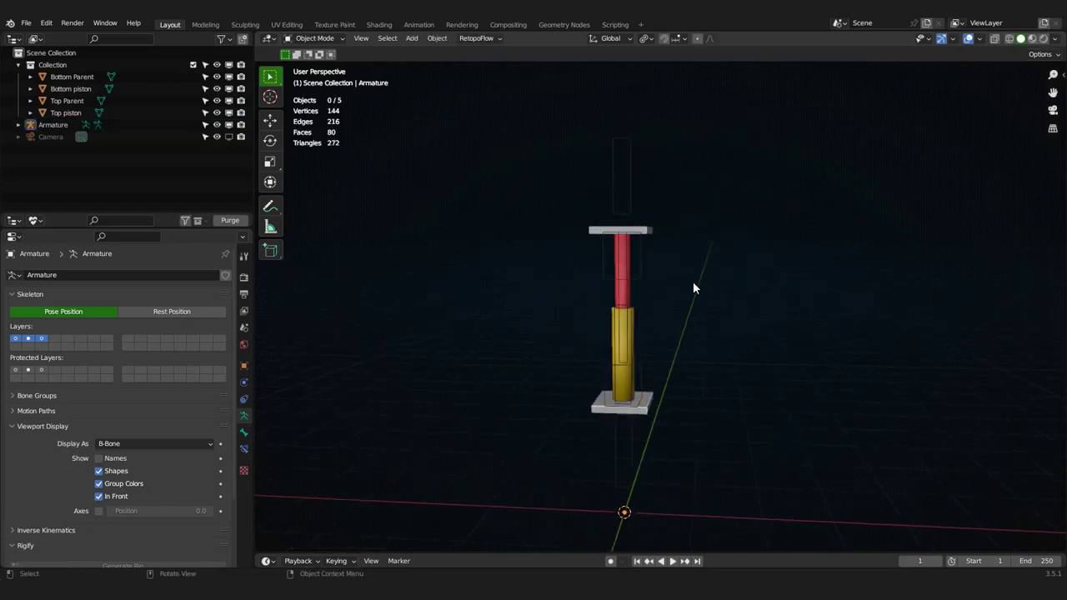
# Step: Select the two plates and two piston meshes plus the armature, and parent the meshes to it with empty vertex groups
pyautogui.click(621, 321)
pyautogui.scroll(3, 621, 320)
pyautogui.keyDown('shift'); pyautogui.click(592, 178); pyautogui.keyUp('shift')
pyautogui.scroll(1, 611, 294)
pyautogui.click(601, 157)
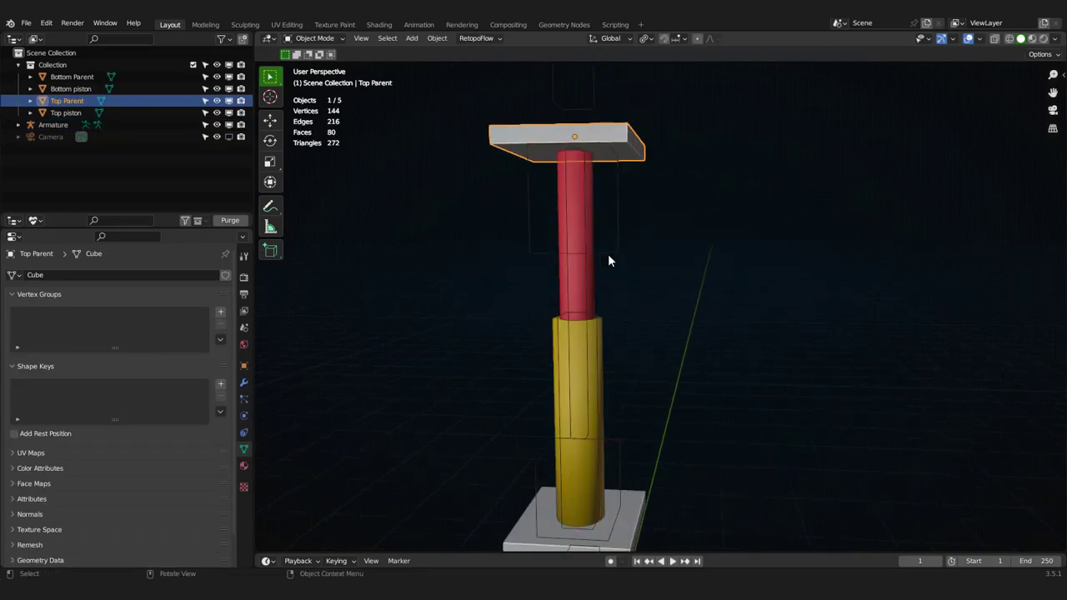
pyautogui.keyDown('shift'); pyautogui.click(589, 256); pyautogui.keyUp('shift')
pyautogui.keyDown('shift'); pyautogui.click(595, 333); pyautogui.keyUp('shift')
pyautogui.keyDown('shift'); pyautogui.moveTo(604, 350); pyautogui.dragTo(606, 229, button='middle'); pyautogui.keyUp('shift')
pyautogui.keyDown('shift'); pyautogui.click(627, 425); pyautogui.keyUp('shift')
pyautogui.scroll(-2, 625, 423)
pyautogui.keyDown('shift'); pyautogui.click(618, 416); pyautogui.keyUp('shift')
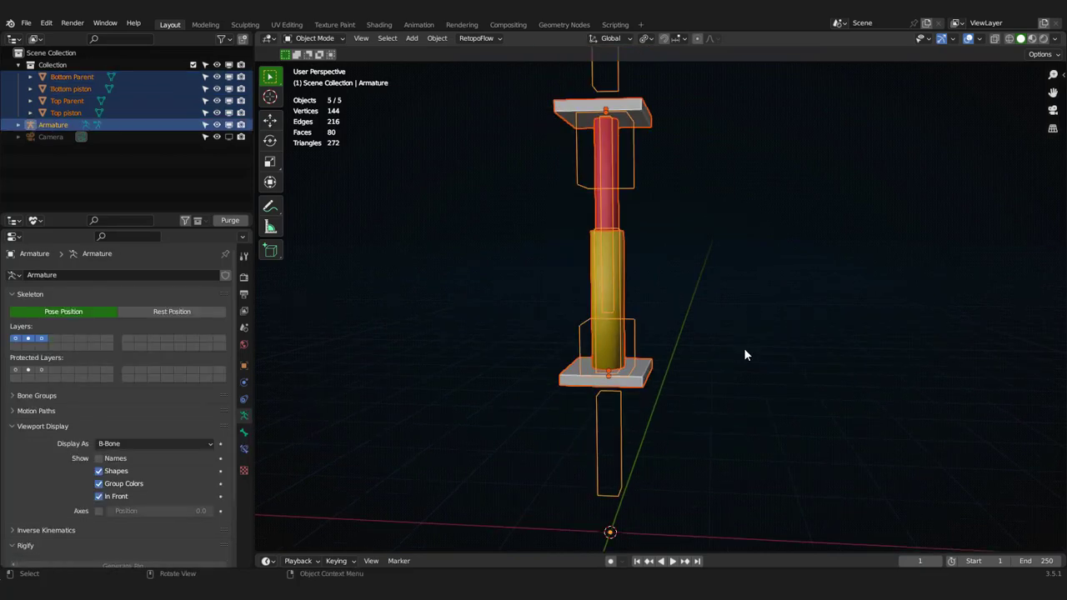
pyautogui.hotkey('ctrl', 'p')
pyautogui.click(700, 410)
pyautogui.scroll(-1, 700, 410)
pyautogui.keyDown('shift'); pyautogui.moveTo(664, 248); pyautogui.dragTo(665, 311, button='middle'); pyautogui.keyUp('shift')
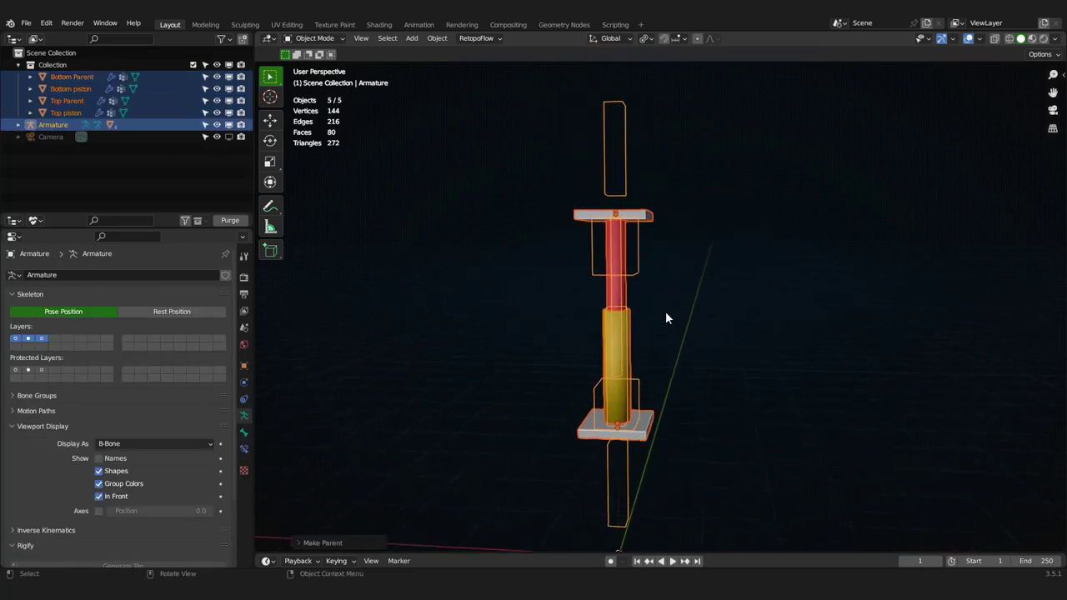
# Step: Try moving the Top Parent bone in Pose Mode to check whether the meshes follow the rig
pyautogui.scroll(-1, 665, 311)
pyautogui.click(608, 162)
pyautogui.click(623, 173)
pyautogui.hotkey('ctrl', 'Tab')
pyautogui.keyDown('shift'); pyautogui.moveTo(636, 182); pyautogui.dragTo(637, 192, button='middle'); pyautogui.keyUp('shift')
pyautogui.click(625, 188)
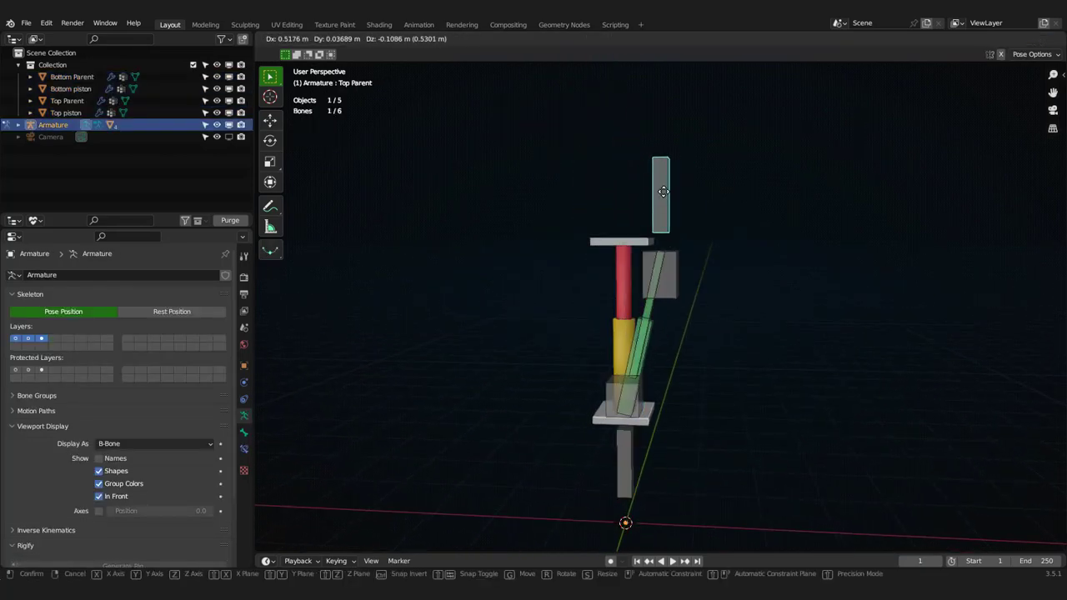
# Step: Assign all vertices of the top plate mesh to its Top Parent vertex group with weight 1.000
pyautogui.scroll(1, 661, 282)
pyautogui.scroll(2, 656, 261)
pyautogui.keyDown('shift'); pyautogui.moveTo(654, 248); pyautogui.dragTo(660, 326, button='middle'); pyautogui.keyUp('shift')
pyautogui.hotkey('ctrl', 'Tab')
pyautogui.click(634, 227)
pyautogui.scroll(1, 623, 238)
pyautogui.scroll(1, 650, 316)
pyautogui.scroll(-1, 658, 325)
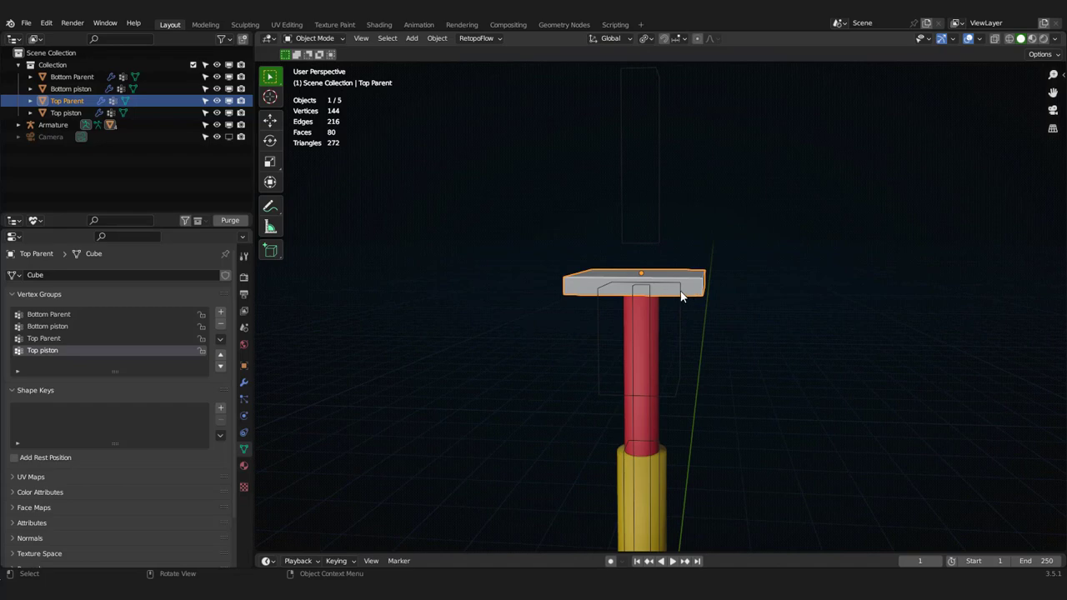
pyautogui.press('Tab')
pyautogui.click(122, 339)
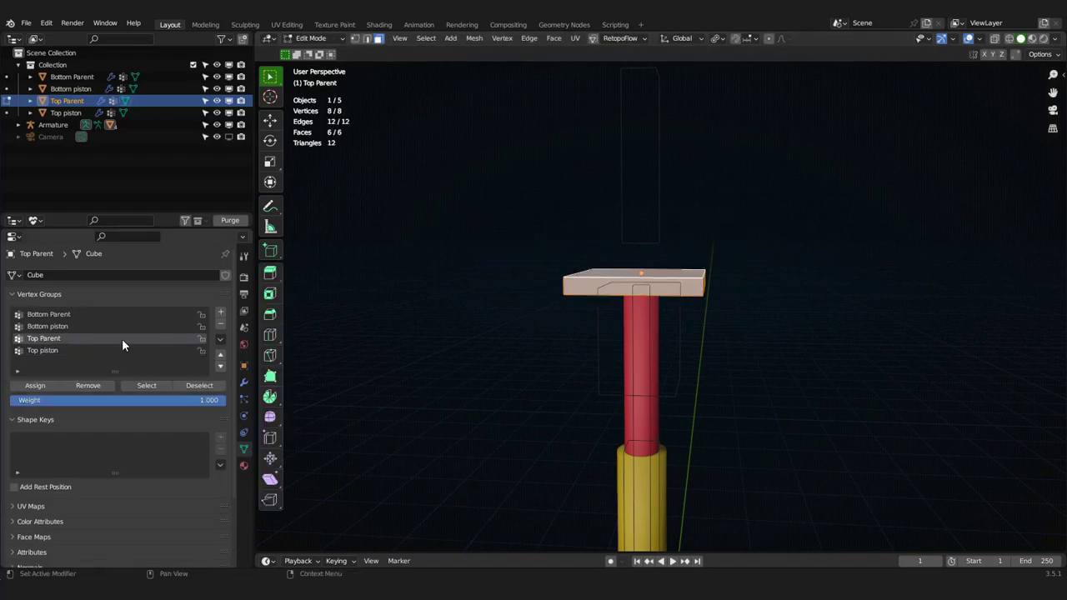
pyautogui.click(38, 387)
# Step: Assign all vertices of the red top piston mesh to its Top piston vertex group
pyautogui.scroll(-3, 642, 367)
pyautogui.moveTo(646, 381); pyautogui.dragTo(643, 350, button='middle')
pyautogui.scroll(4, 643, 350)
pyautogui.press('Tab')
pyautogui.click(629, 317)
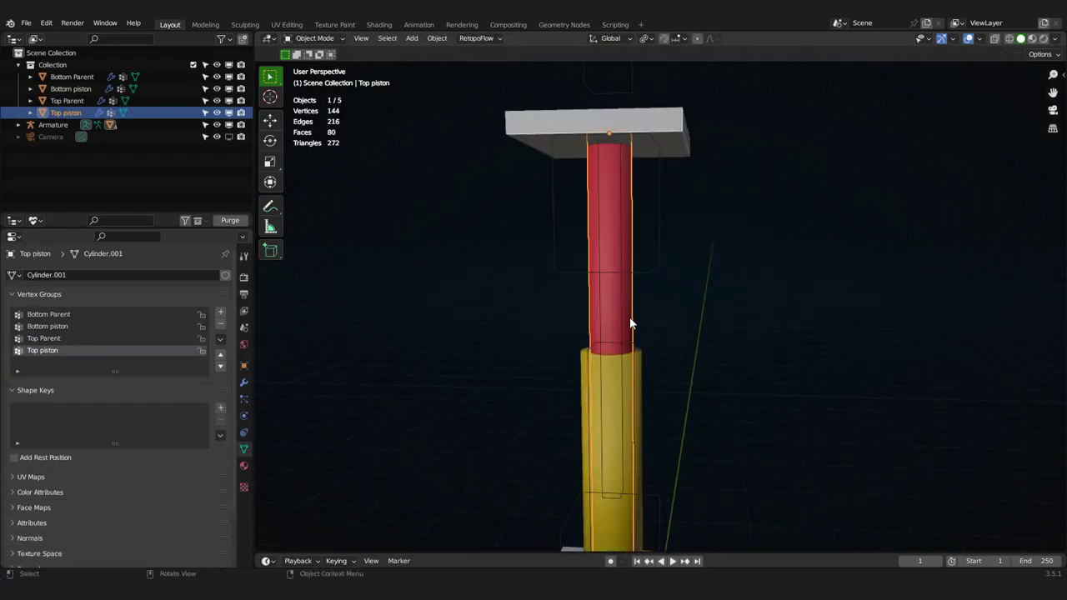
pyautogui.press('Tab')
pyautogui.click(37, 390)
# Step: Assign all vertices of the yellow bottom piston mesh to its Bottom piston vertex group
pyautogui.scroll(-1, 646, 417)
pyautogui.keyDown('shift'); pyautogui.moveTo(649, 454); pyautogui.dragTo(643, 369, button='middle'); pyautogui.keyUp('shift')
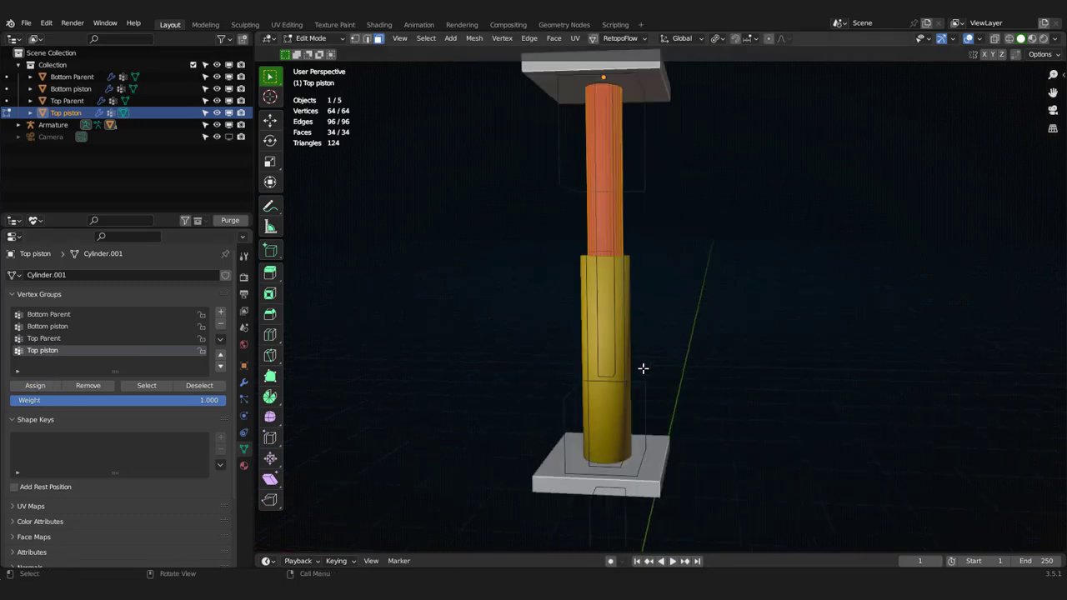
pyautogui.press('Tab')
pyautogui.click(630, 440)
pyautogui.click(632, 363)
pyautogui.press('Tab')
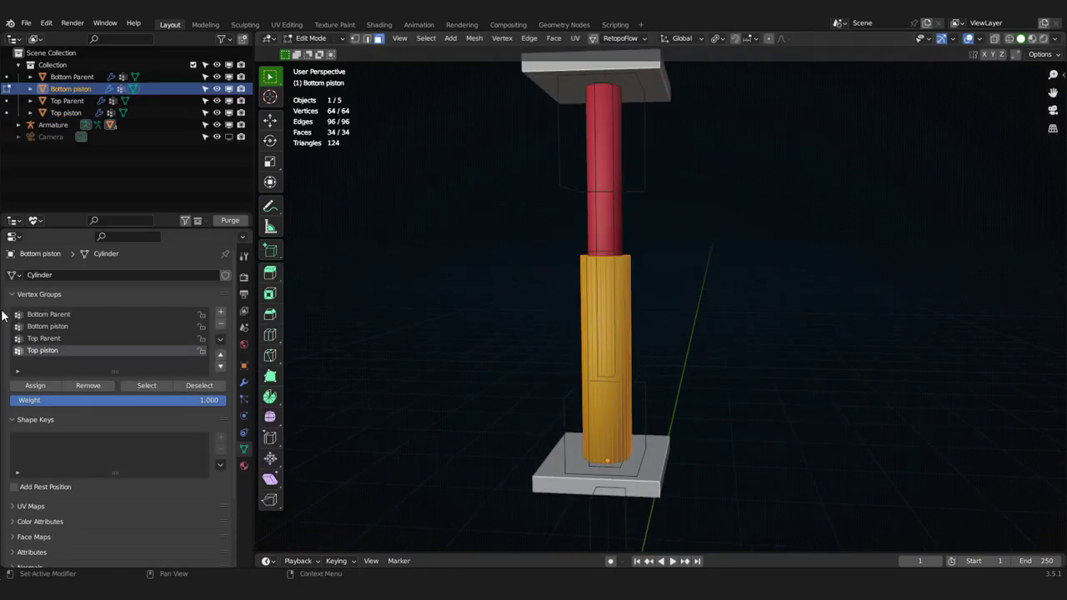
pyautogui.click(41, 326)
pyautogui.click(38, 386)
# Step: Assign all vertices of the bottom plate mesh to its Bottom Parent vertex group
pyautogui.scroll(-1, 659, 467)
pyautogui.keyDown('shift'); pyautogui.moveTo(661, 471); pyautogui.dragTo(674, 401, button='middle'); pyautogui.keyUp('shift')
pyautogui.scroll(1, 674, 402)
pyautogui.press('Tab')
pyautogui.click(673, 400)
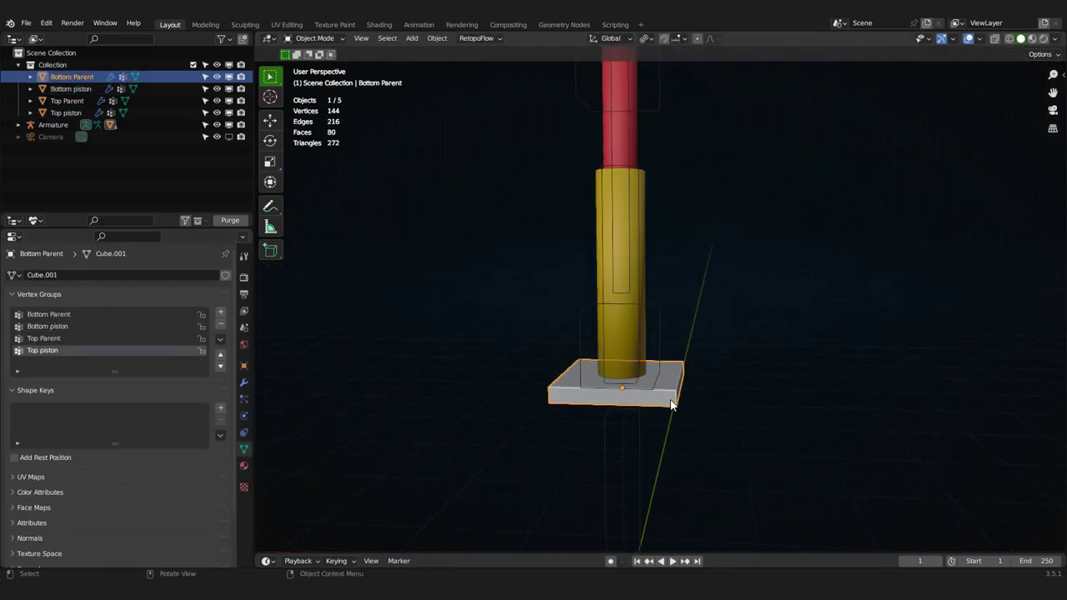
pyautogui.press('Tab')
pyautogui.click(33, 316)
pyautogui.click(35, 386)
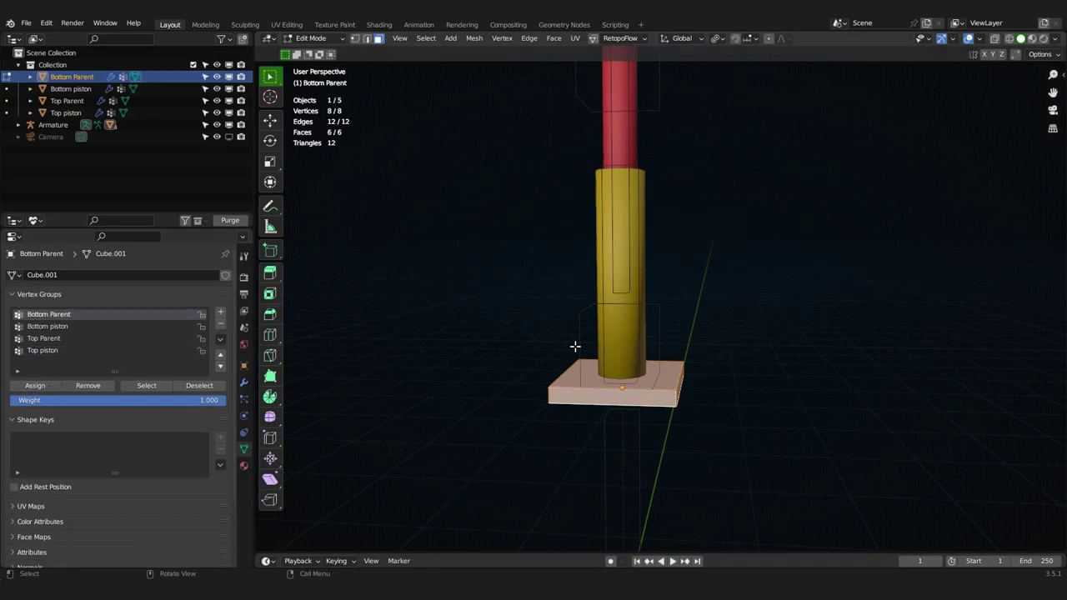
# Step: Leave mesh editing, select the armature and return it to Pose Mode
pyautogui.scroll(-5, 635, 357)
pyautogui.press('Tab')
pyautogui.keyDown('shift'); pyautogui.moveTo(645, 202); pyautogui.dragTo(641, 236, button='middle'); pyautogui.keyUp('shift')
pyautogui.click(635, 237)
pyautogui.hotkey('ctrl', 'Tab')
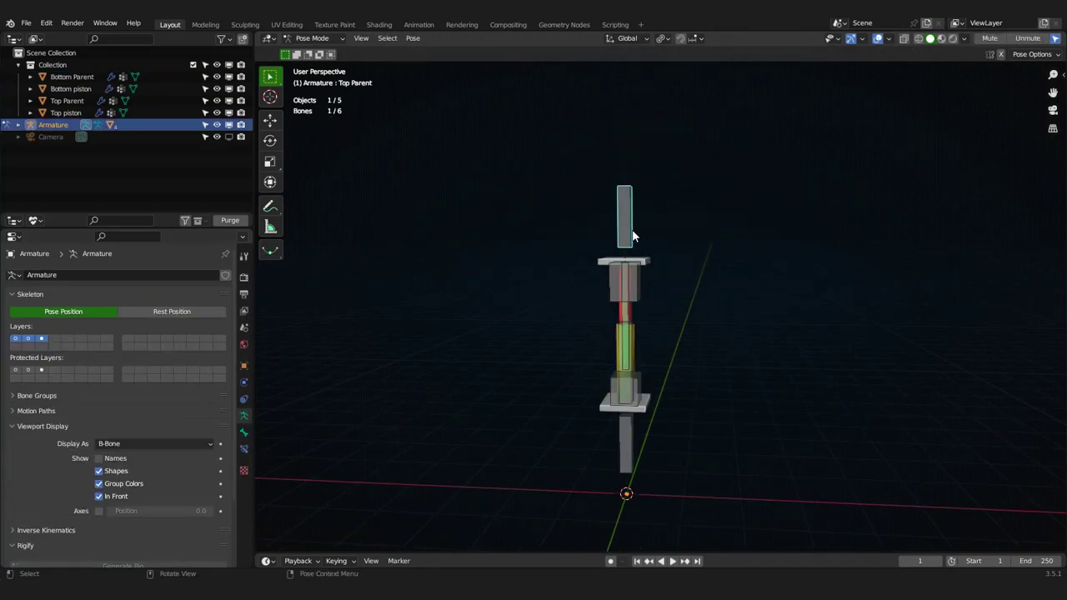
# Step: Test the weighted meshes by moving the Top Parent and Bottom Parent bones, cancelling each move
pyautogui.press('g')
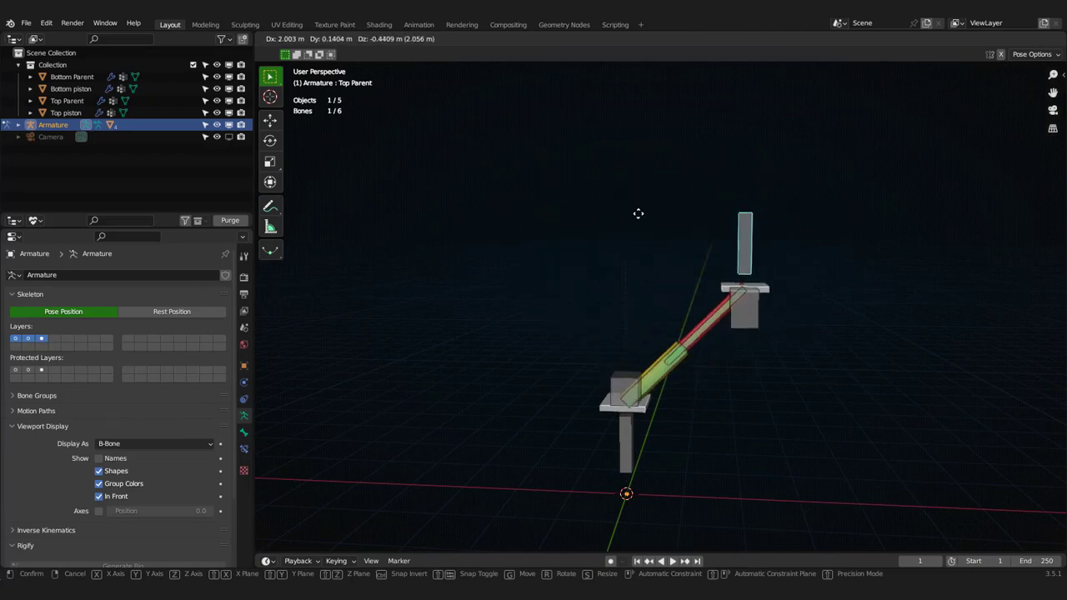
pyautogui.press('Escape')
pyautogui.click(627, 452)
pyautogui.press('g')
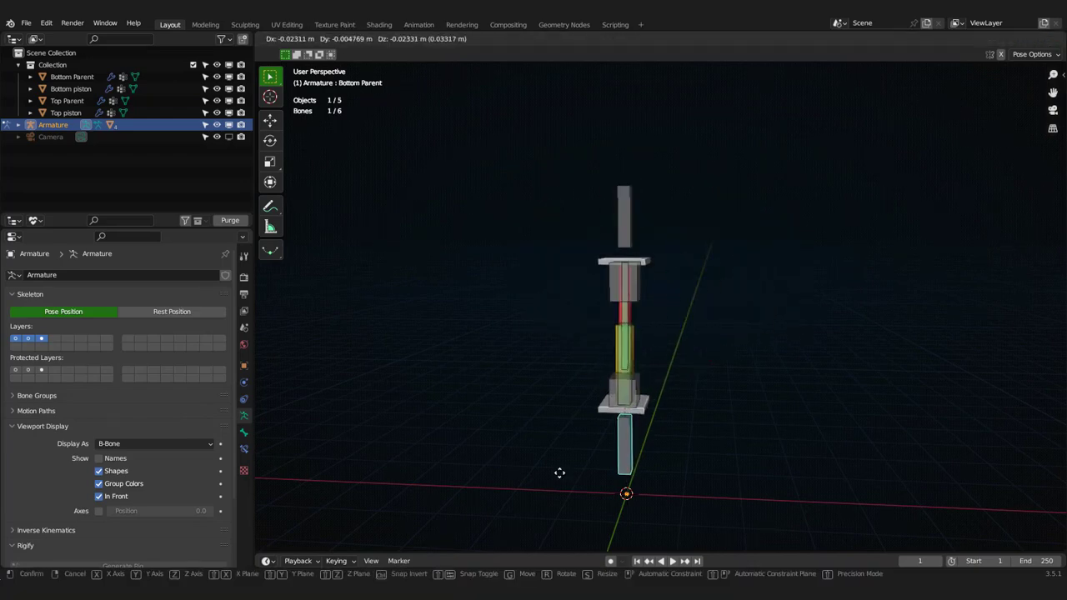
pyautogui.press('Escape')
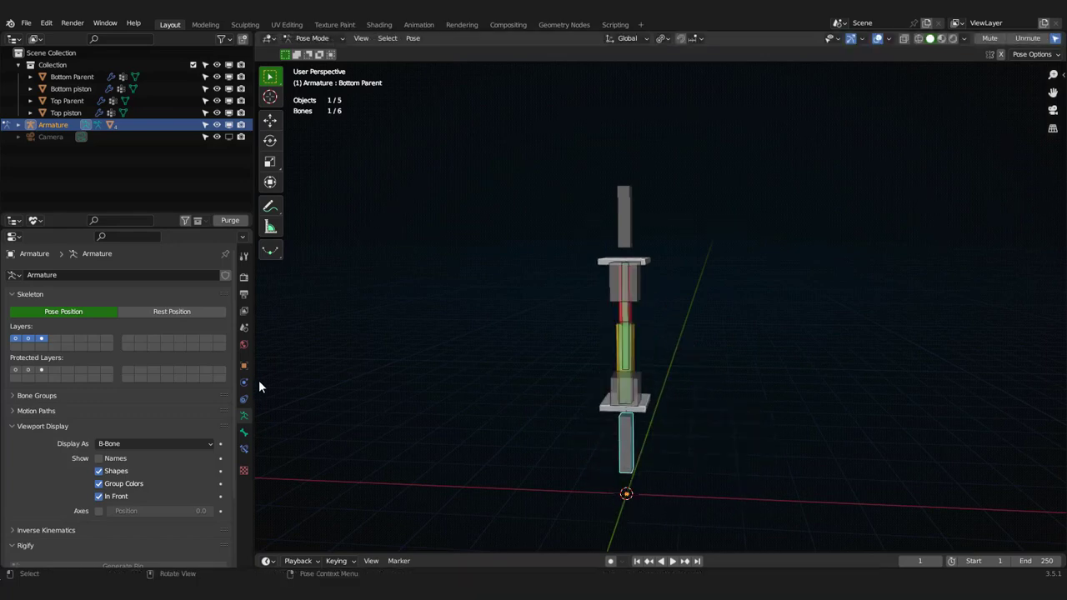
# Step: Show only the third bone layer so that just the two parent bones are displayed
pyautogui.click(16, 340)
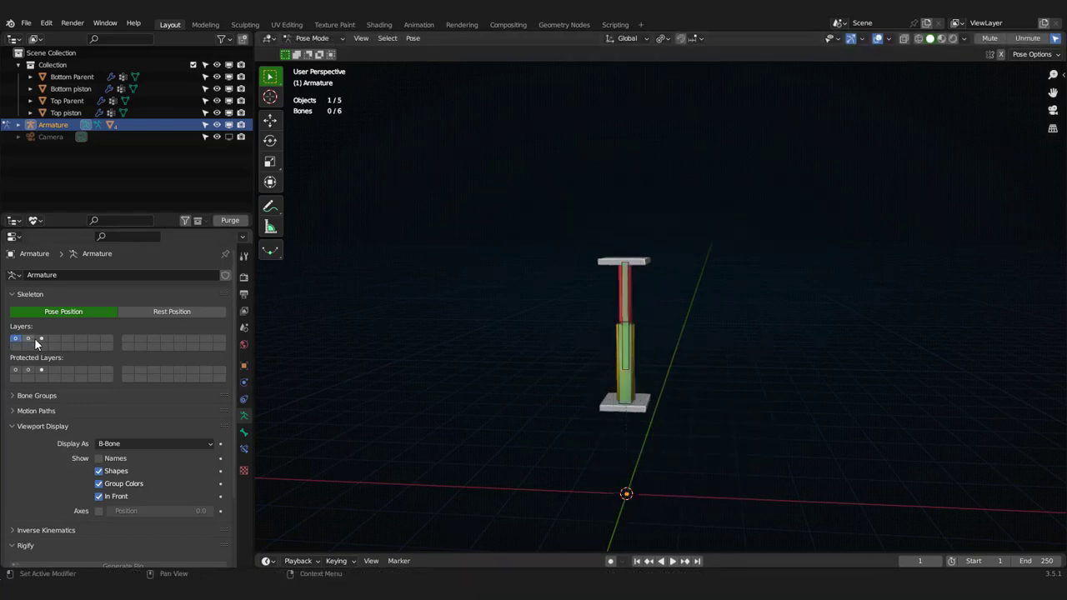
pyautogui.click(42, 339)
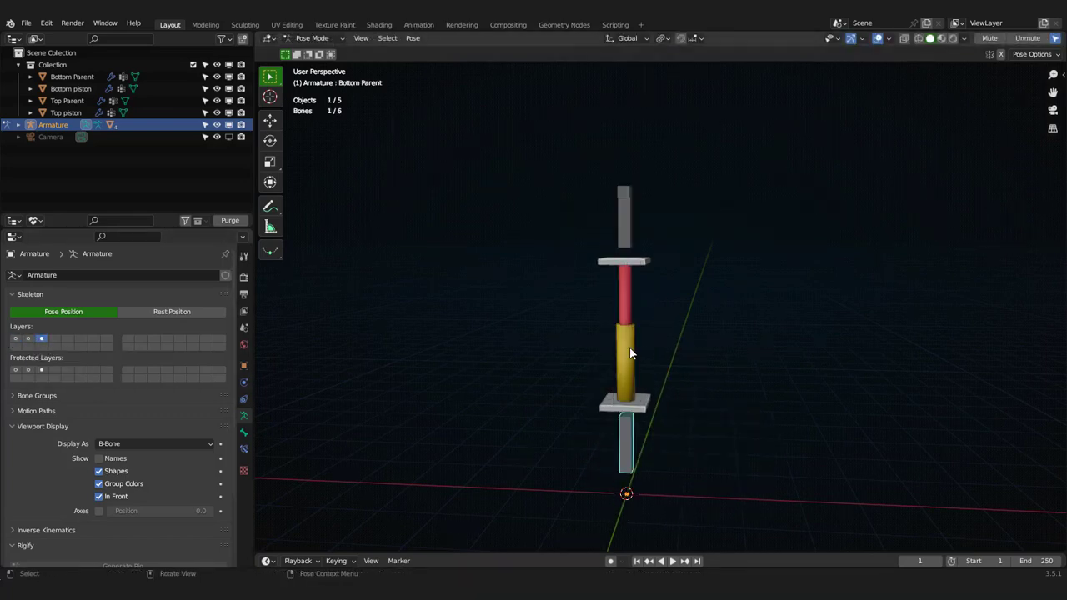
pyautogui.scroll(-1, 653, 393)
pyautogui.moveTo(653, 388); pyautogui.dragTo(676, 336, button='middle')
pyautogui.scroll(2, 673, 336)
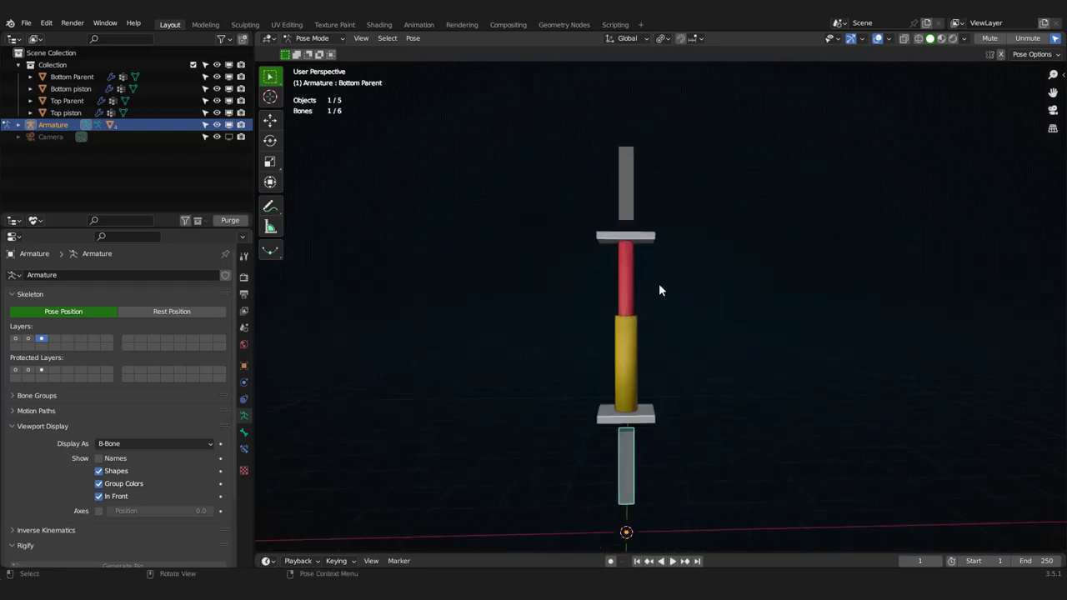
# Step: Test the finished piston by moving the Top Parent bone around, and cancel the move
pyautogui.click(626, 212)
pyautogui.press('g')
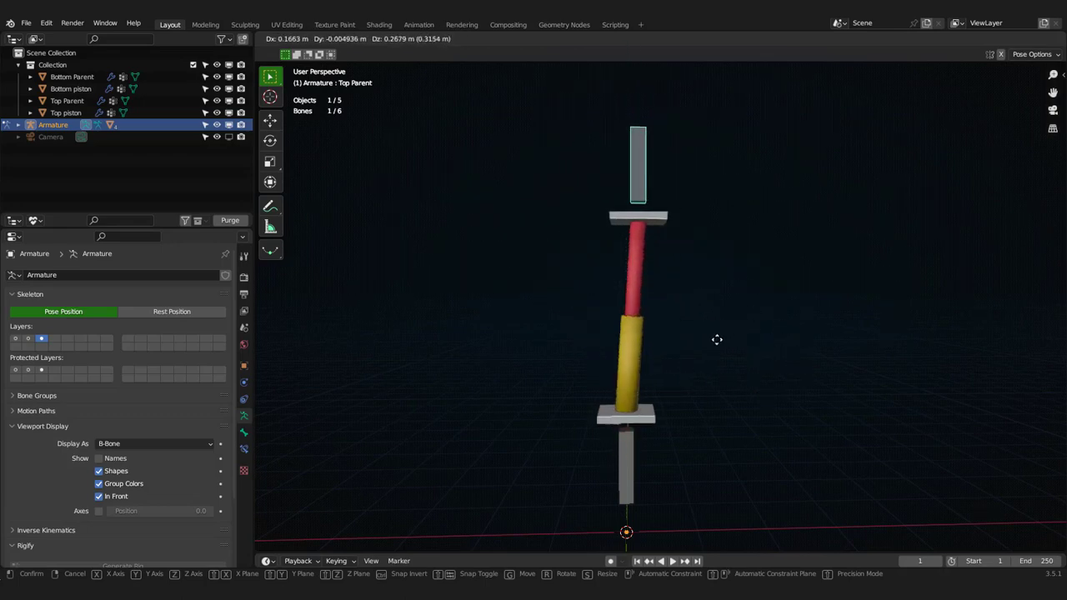
pyautogui.rightClick(782, 339)
pyautogui.scroll(-2, 675, 346)
pyautogui.moveTo(638, 379); pyautogui.dragTo(599, 381, button='middle')
pyautogui.scroll(2, 638, 398)
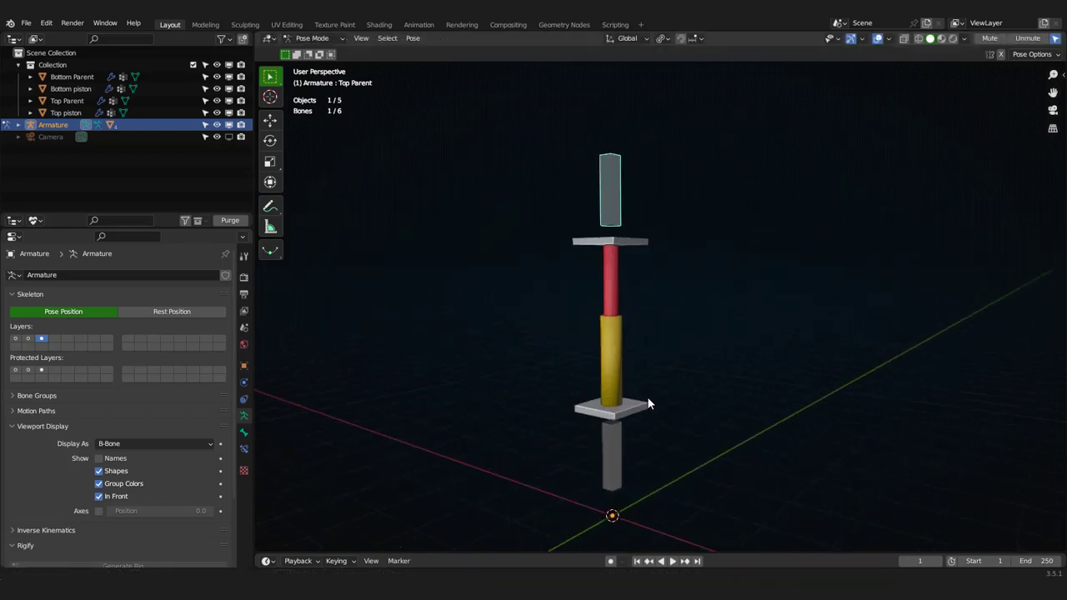
pyautogui.scroll(2, 669, 423)
pyautogui.keyDown('shift'); pyautogui.moveTo(669, 417); pyautogui.dragTo(652, 402, button='middle'); pyautogui.keyUp('shift')
pyautogui.scroll(-1, 674, 380)
pyautogui.scroll(1, 683, 383)
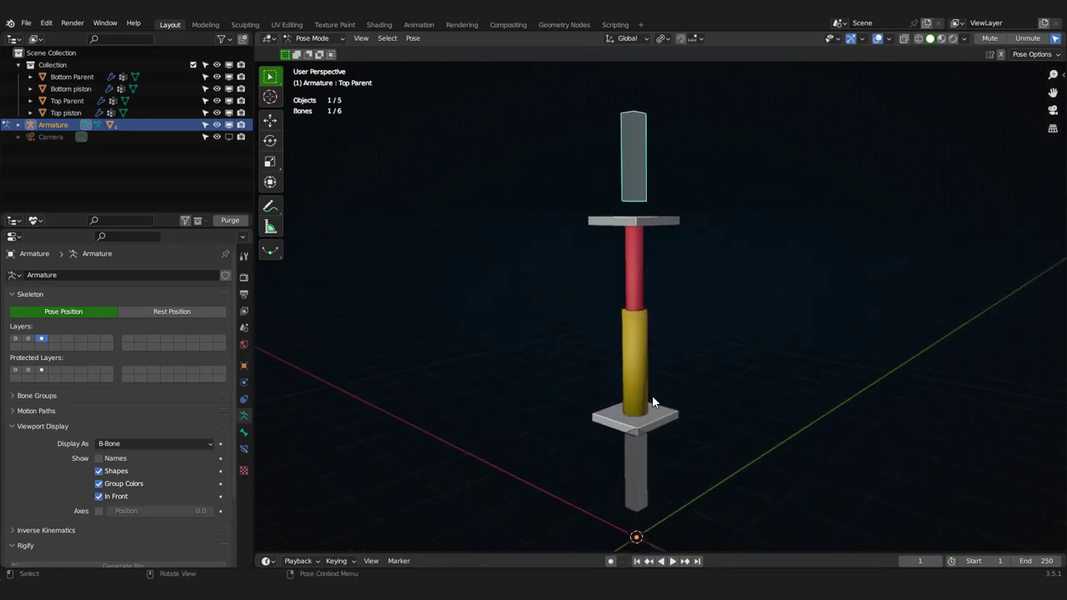